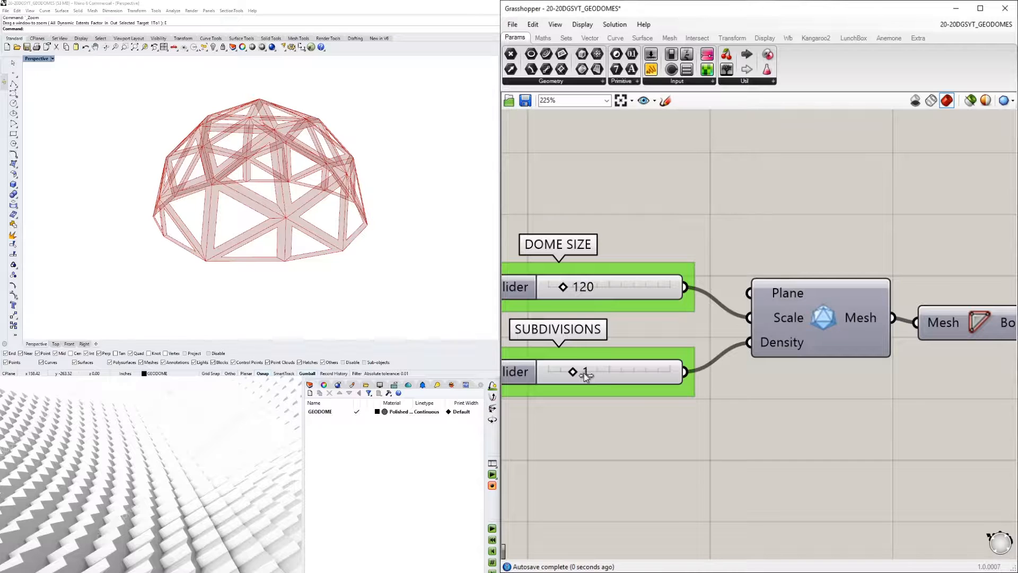
Set the frame size slider to 0.5 for the geodesic dome
{"action": "scroll", "coordinate": [688, 337], "scroll_direction": "down", "scroll_amount": 3}
{"action": "right_click_drag", "start_coordinate": [970, 359], "coordinate": [518, 327]}
{"action": "scroll", "coordinate": [758, 319], "scroll_direction": "down", "scroll_amount": 2}
{"action": "right_click_drag", "start_coordinate": [954, 320], "coordinate": [572, 327]}
{"action": "scroll", "coordinate": [838, 333], "scroll_direction": "up", "scroll_amount": 5}
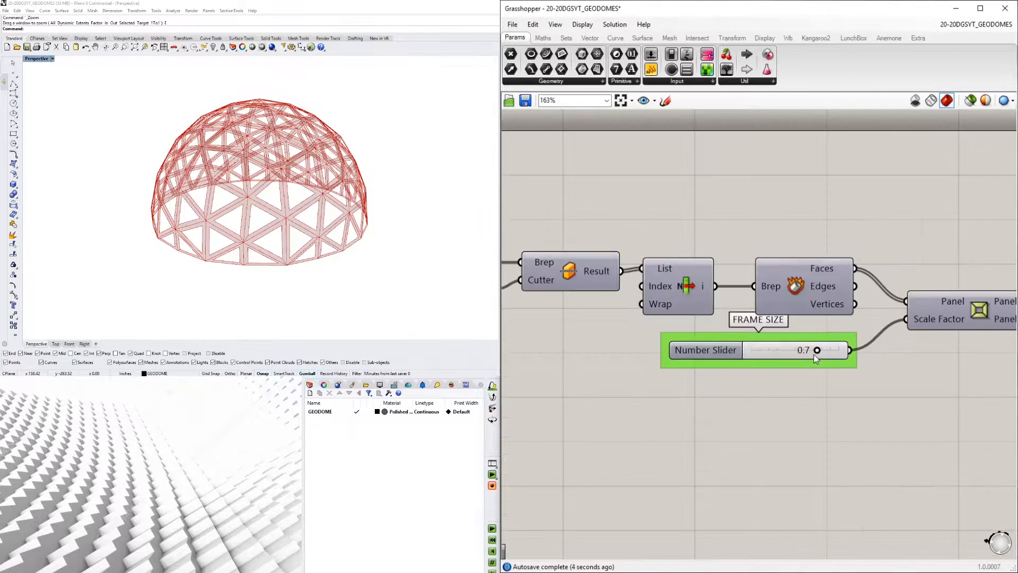
{"action": "double_click", "coordinate": [803, 351]}
{"action": "type", "text": ".5"}
{"action": "key", "text": "Return"}
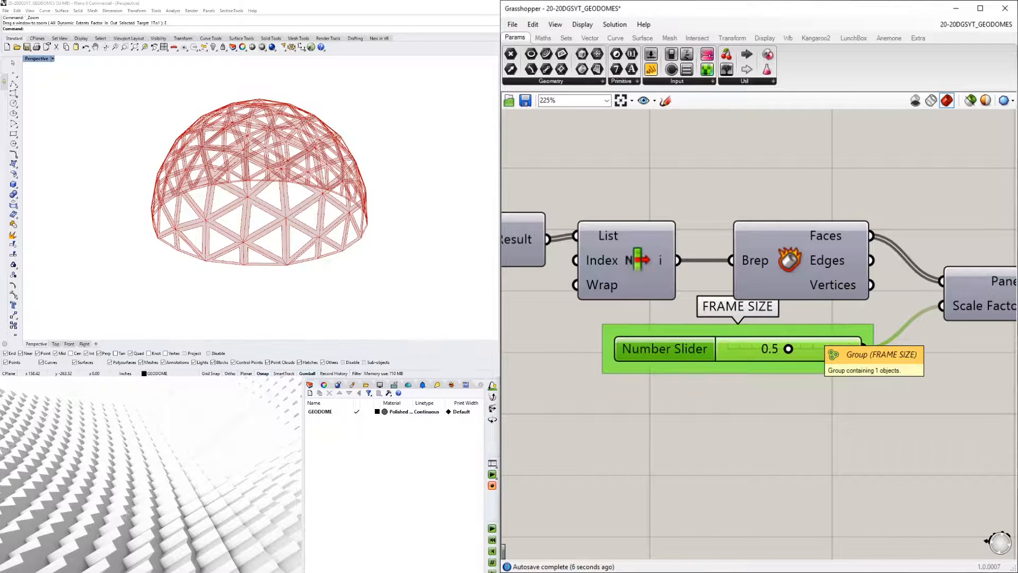
{"action": "mouse_move", "coordinate": [222, 202]}
{"action": "right_mouse_down"}
{"action": "mouse_move", "coordinate": [211, 243]}
{"action": "mouse_move", "coordinate": [215, 209]}
{"action": "right_mouse_up"}
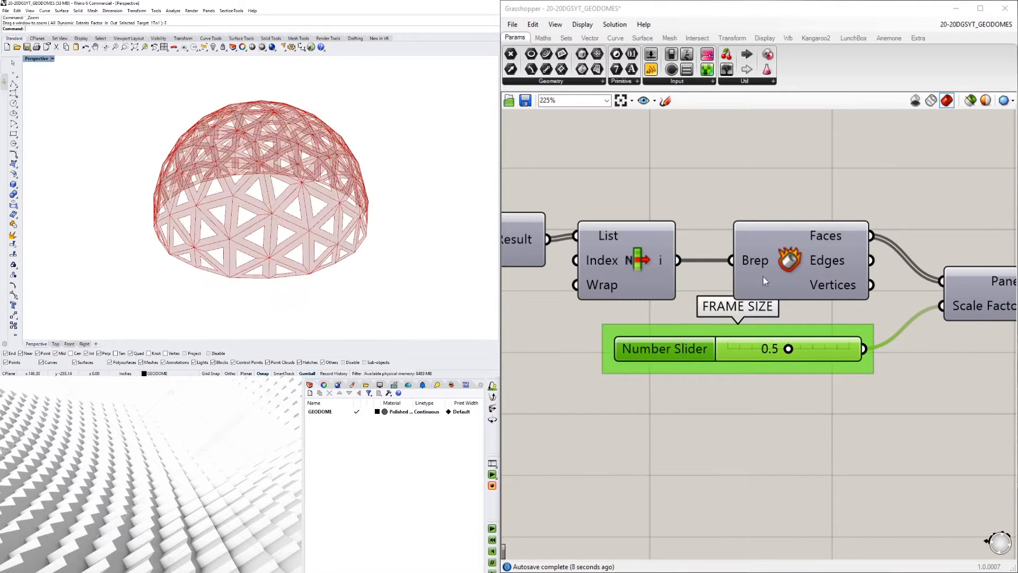
Select the brep join component in the FRAMES group and show the hidden domes in Rhino
{"action": "scroll", "coordinate": [795, 255], "scroll_direction": "down", "scroll_amount": 4}
{"action": "scroll", "coordinate": [820, 238], "scroll_direction": "up", "scroll_amount": 2}
{"action": "left_click", "coordinate": [820, 238]}
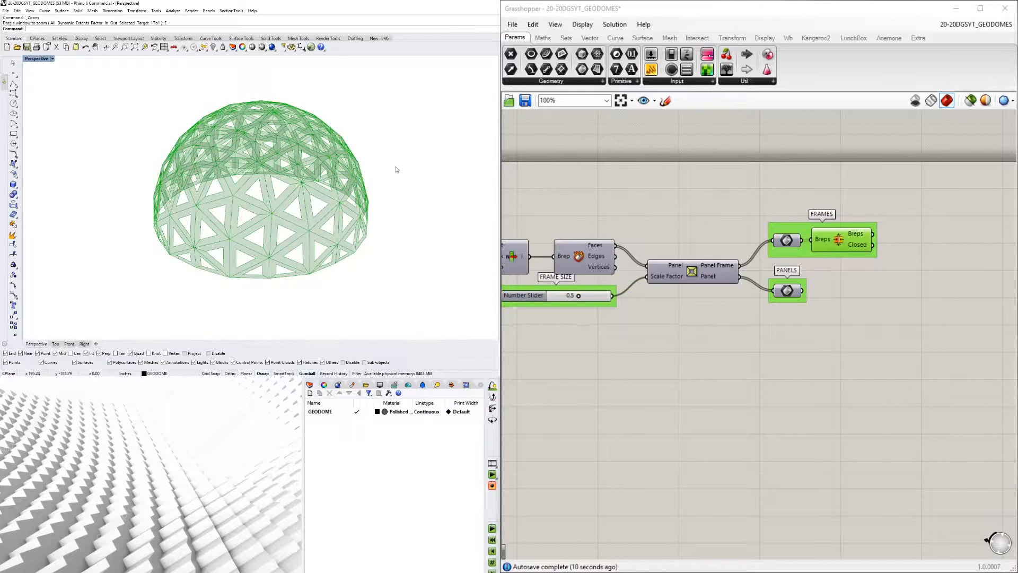
{"action": "scroll", "coordinate": [318, 187], "scroll_direction": "down", "scroll_amount": 5}
{"action": "key", "text": "Return"}
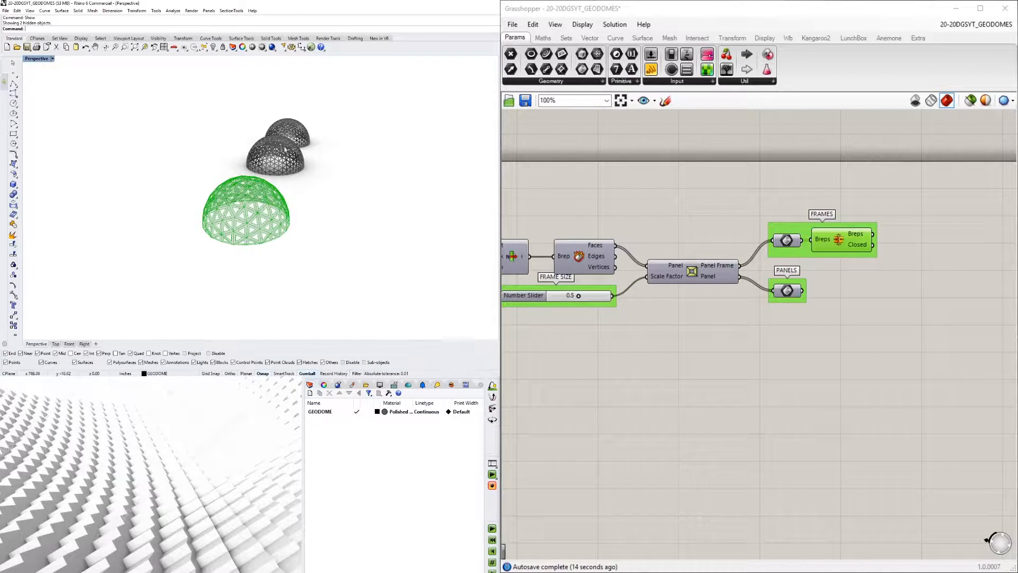
Zoom to the revealed solid domes and inspect the triangular frame structure of one of them up close
{"action": "left_click_drag", "start_coordinate": [210, 92], "coordinate": [370, 189]}
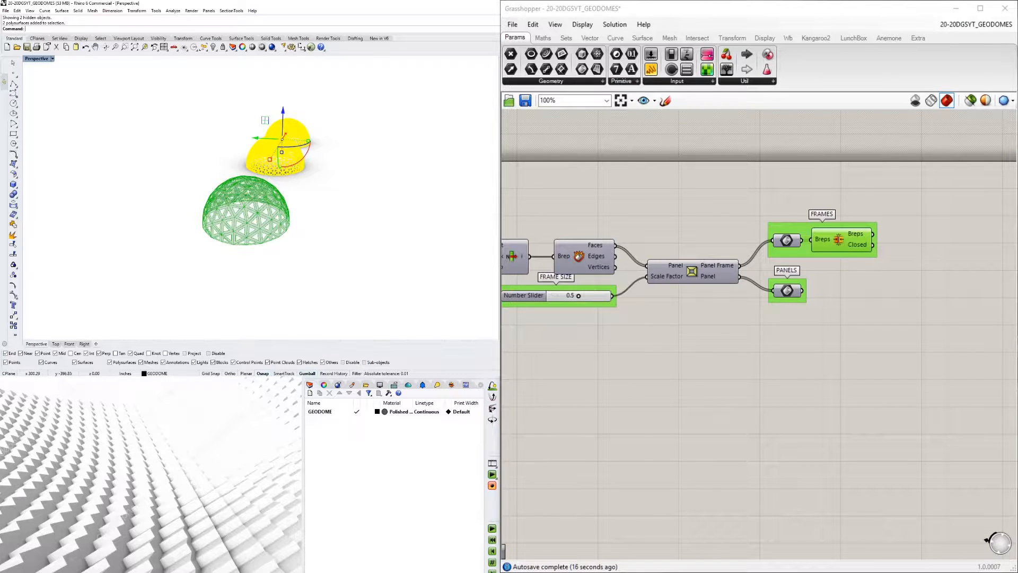
{"action": "type", "text": "zs"}
{"action": "key", "text": "Return"}
{"action": "left_click", "coordinate": [382, 193]}
{"action": "right_click_drag", "start_coordinate": [382, 196], "coordinate": [241, 128]}
{"action": "left_click_drag", "start_coordinate": [235, 118], "coordinate": [390, 202]}
{"action": "type", "text": "zs"}
{"action": "key", "text": "Return"}
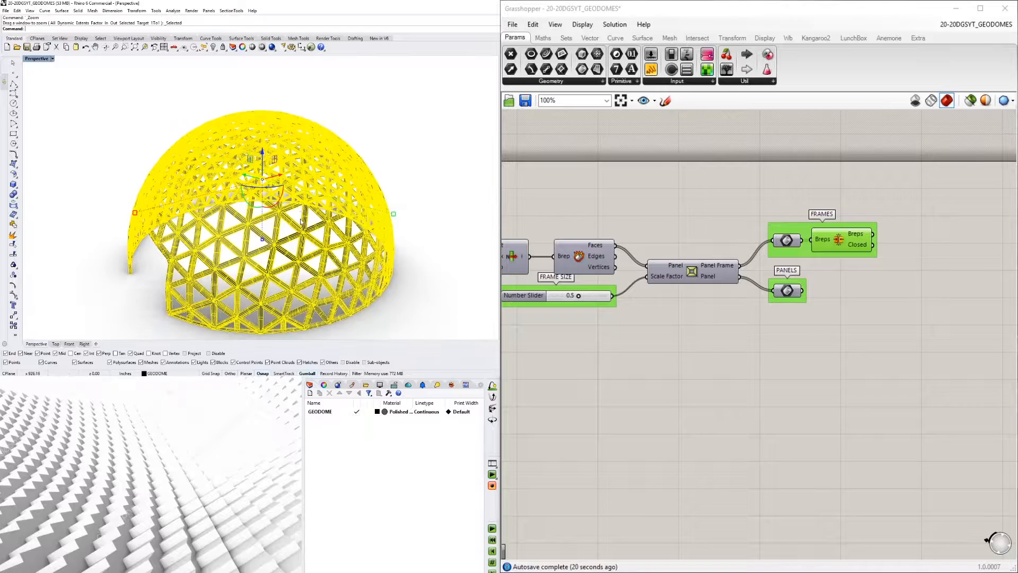
{"action": "key", "text": "Escape"}
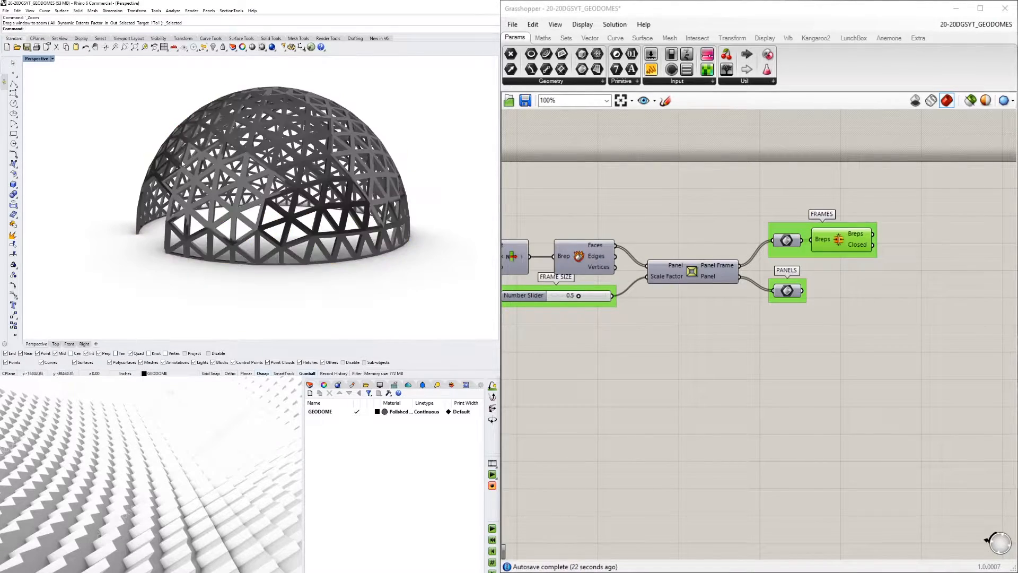
{"action": "right_click_drag", "start_coordinate": [255, 225], "coordinate": [338, 220]}
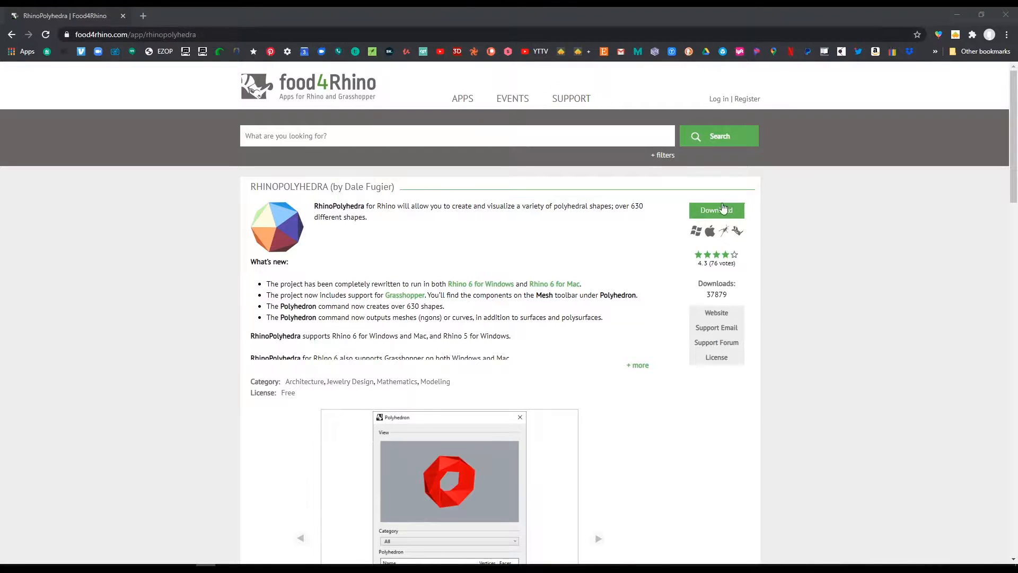
Review the RhinoPolyhedra page on food4Rhino, checking the platform and Rhino version requirements of each download
{"action": "scroll", "coordinate": [606, 218], "scroll_direction": "down", "scroll_amount": 7}
{"action": "scroll", "coordinate": [627, 254], "scroll_direction": "down", "scroll_amount": 2}
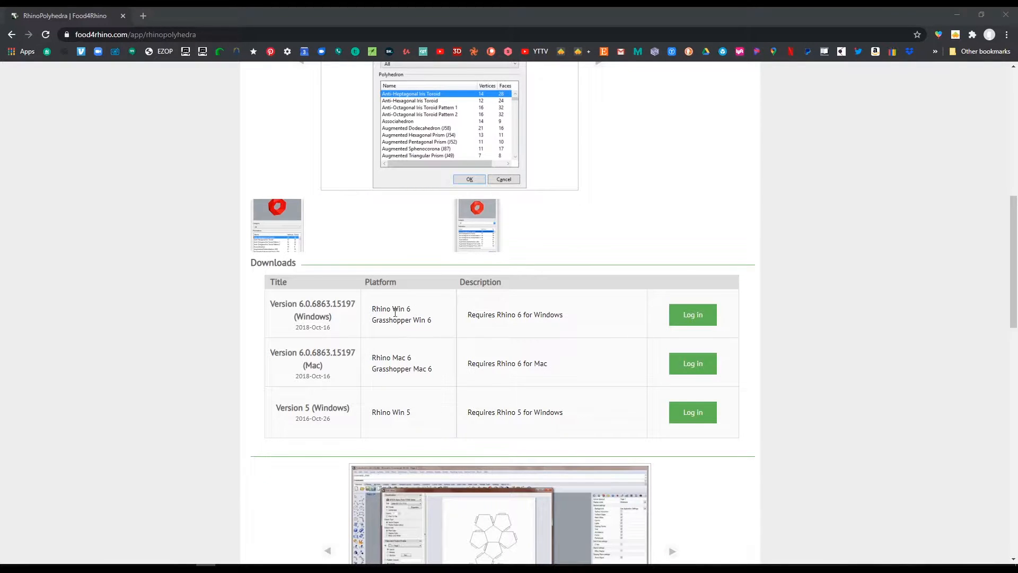
{"action": "left_click_drag", "start_coordinate": [467, 315], "coordinate": [563, 316]}
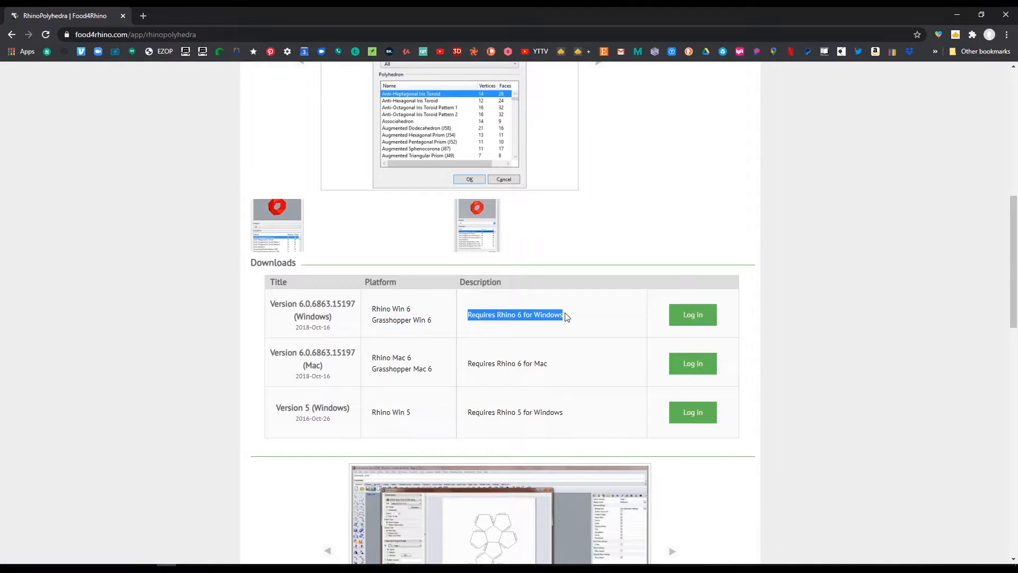
{"action": "left_click", "coordinate": [596, 334]}
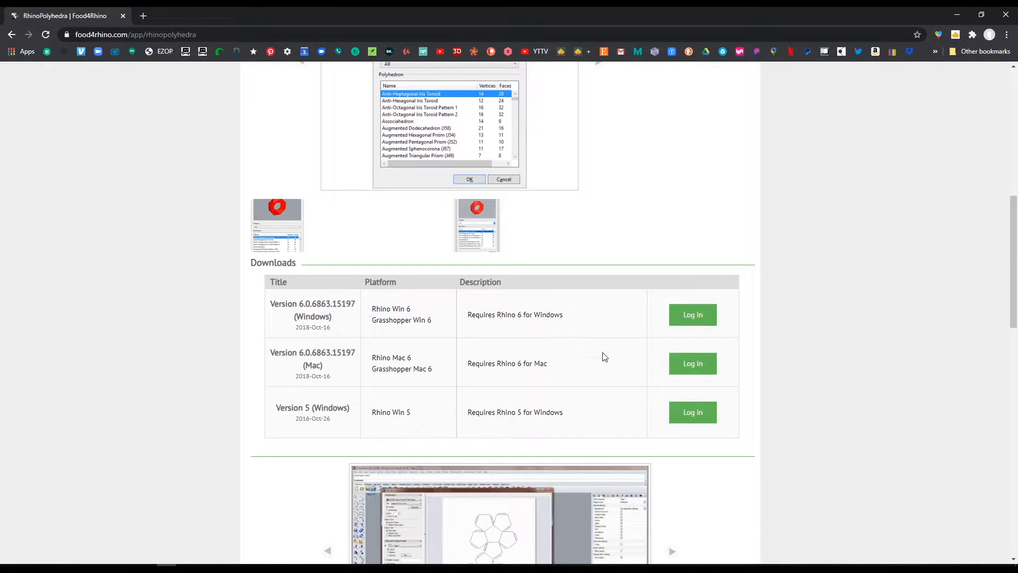
{"action": "left_click_drag", "start_coordinate": [372, 413], "coordinate": [422, 417]}
{"action": "left_click", "coordinate": [567, 413]}
{"action": "scroll", "coordinate": [610, 382], "scroll_direction": "down", "scroll_amount": 10}
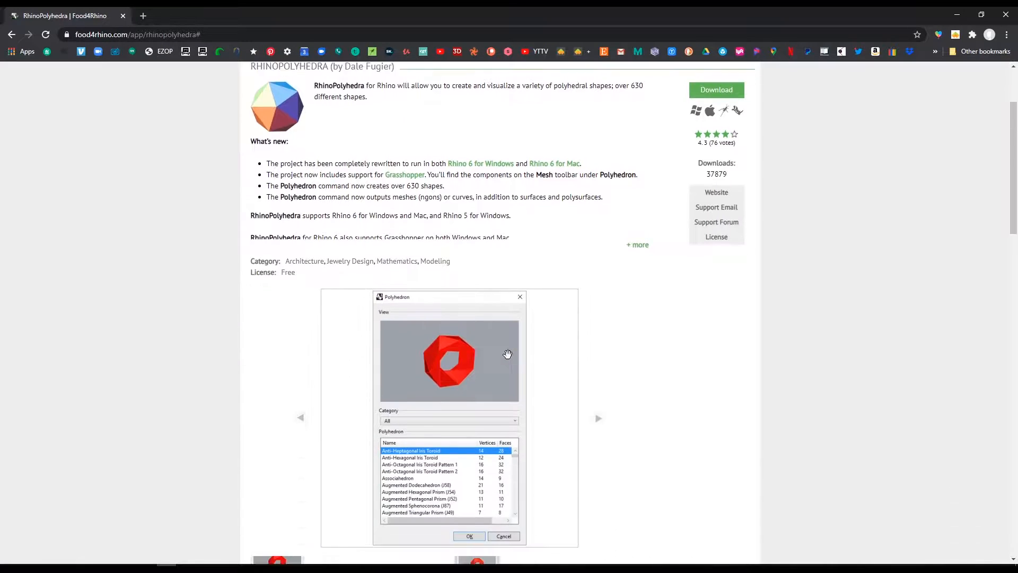
{"action": "left_click", "coordinate": [846, 281]}
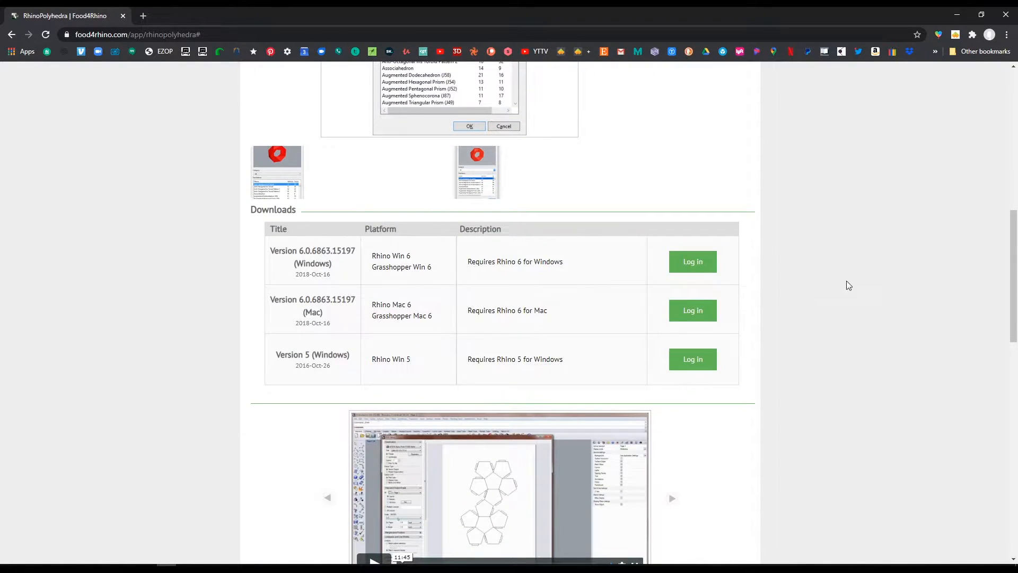
{"action": "left_click_drag", "start_coordinate": [561, 317], "coordinate": [471, 313]}
{"action": "left_click", "coordinate": [572, 306]}
{"action": "scroll", "coordinate": [669, 228], "scroll_direction": "up", "scroll_amount": 4}
{"action": "scroll", "coordinate": [738, 294], "scroll_direction": "up", "scroll_amount": 6}
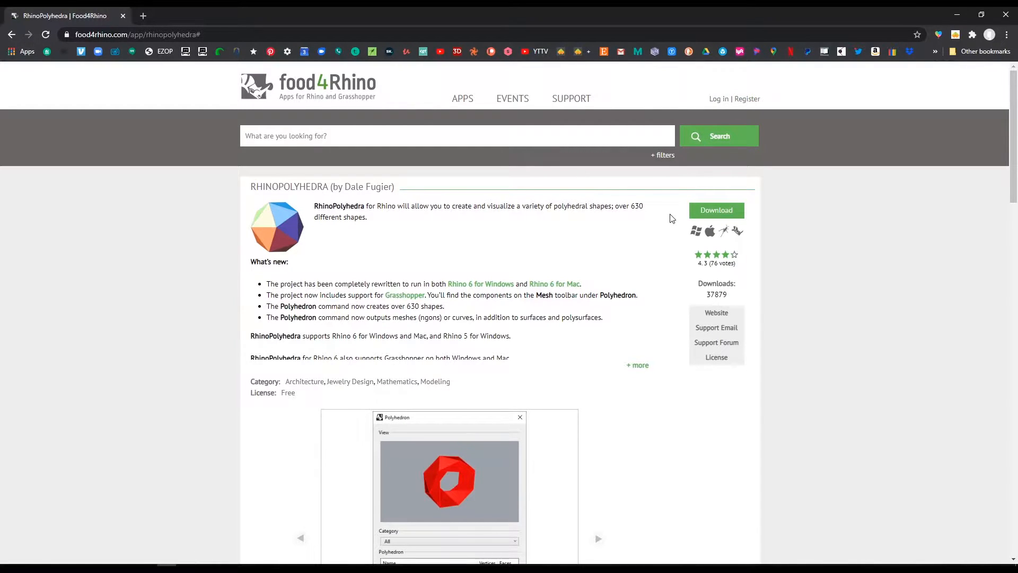
{"action": "scroll", "coordinate": [753, 207], "scroll_direction": "down", "scroll_amount": 1}
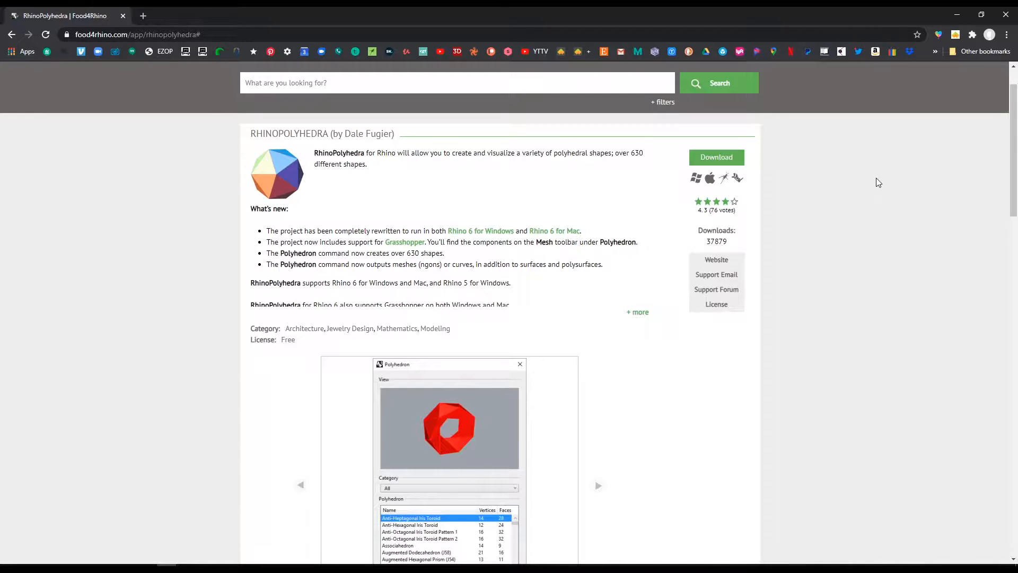
{"action": "scroll", "coordinate": [564, 262], "scroll_direction": "up", "scroll_amount": 1}
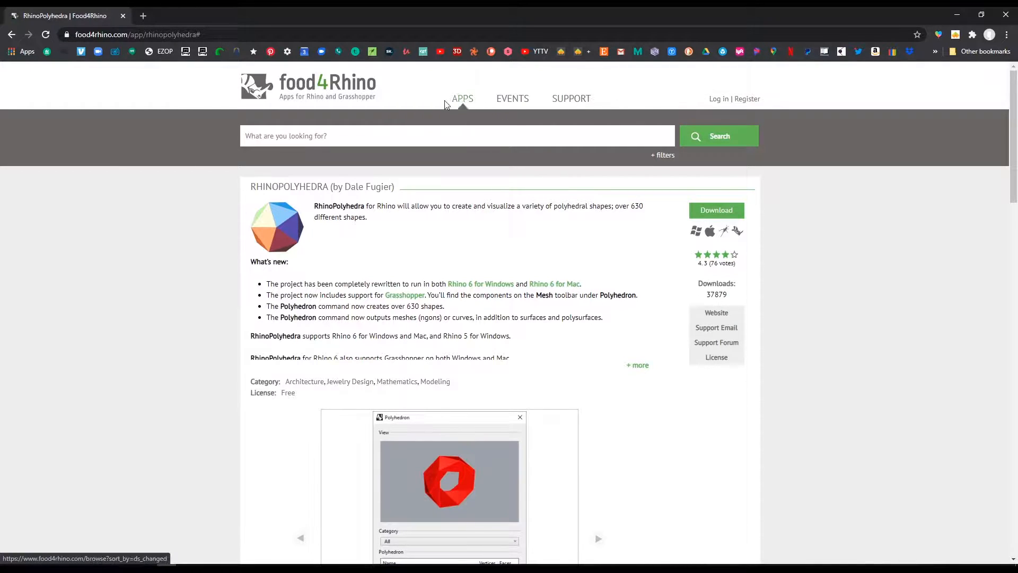
Open the food4Rhino apps listing in a new tab and look through its plug-in categories
{"action": "middle_click", "coordinate": [465, 102]}
{"action": "left_click", "coordinate": [205, 20]}
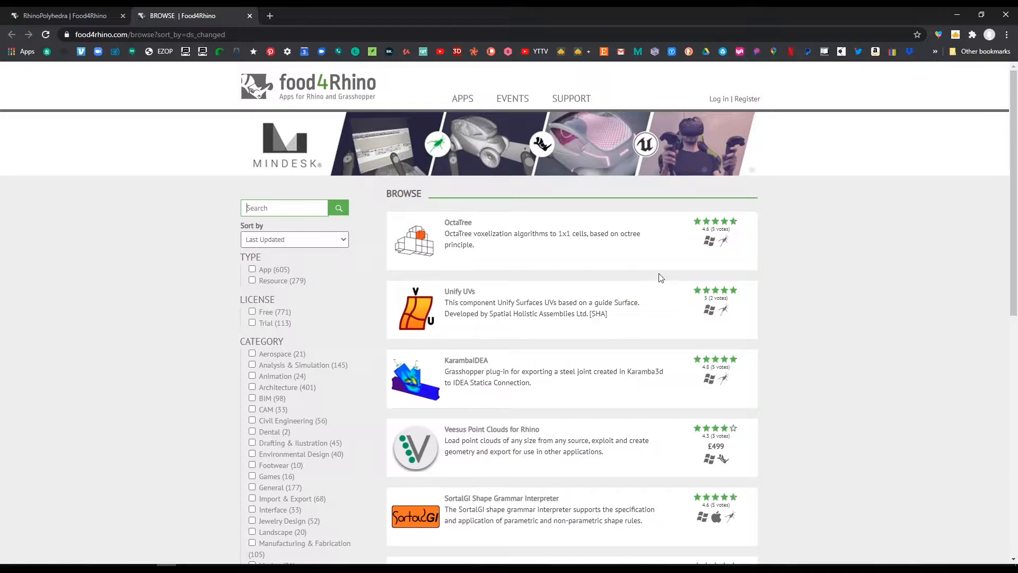
{"action": "scroll", "coordinate": [659, 282], "scroll_direction": "down", "scroll_amount": 2}
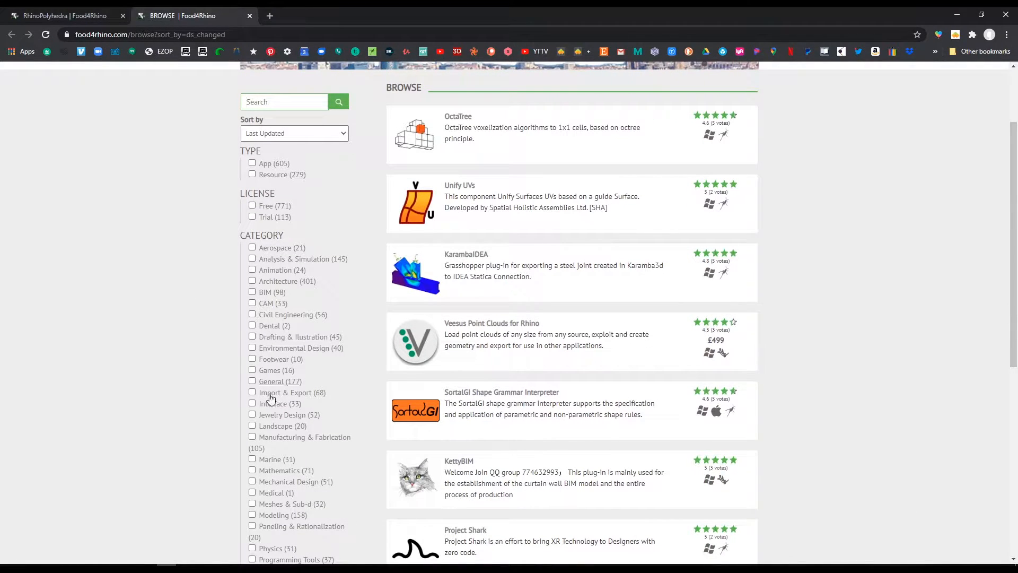
{"action": "scroll", "coordinate": [288, 395], "scroll_direction": "down", "scroll_amount": 1}
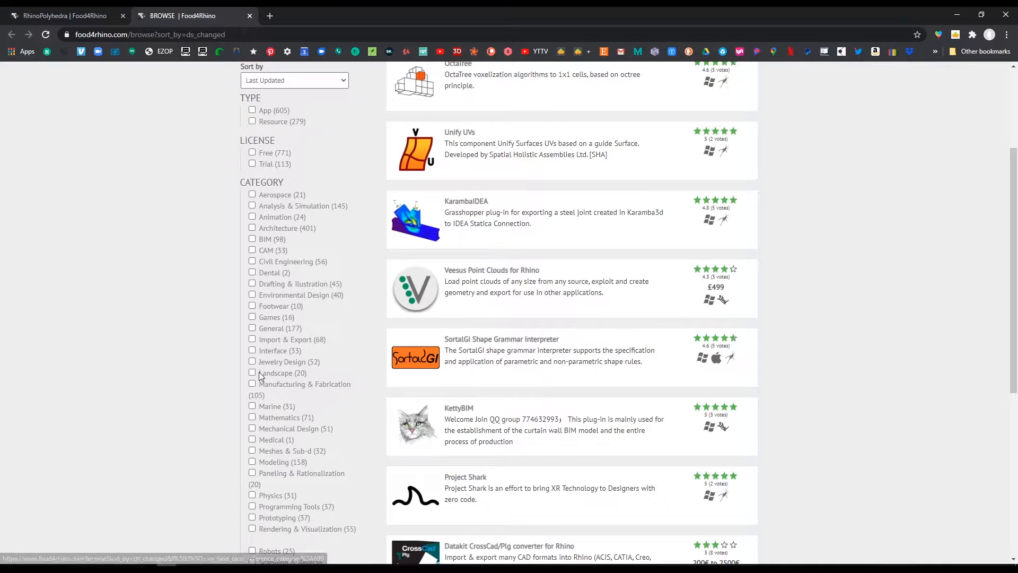
Return to the RhinoPolyhedra page and look over its preview image and available downloads
{"action": "left_click", "coordinate": [62, 11]}
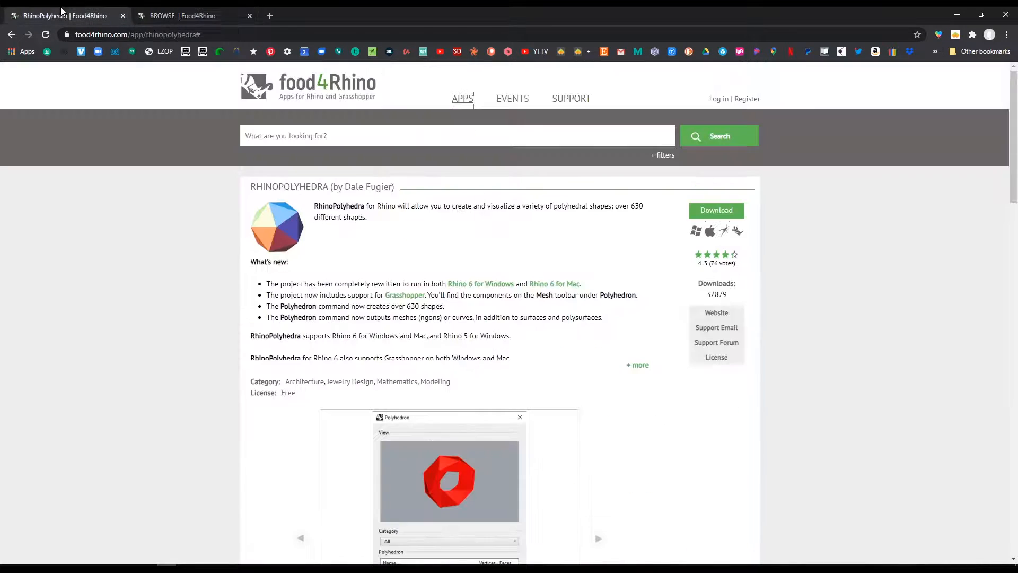
{"action": "scroll", "coordinate": [458, 296], "scroll_direction": "down", "scroll_amount": 5}
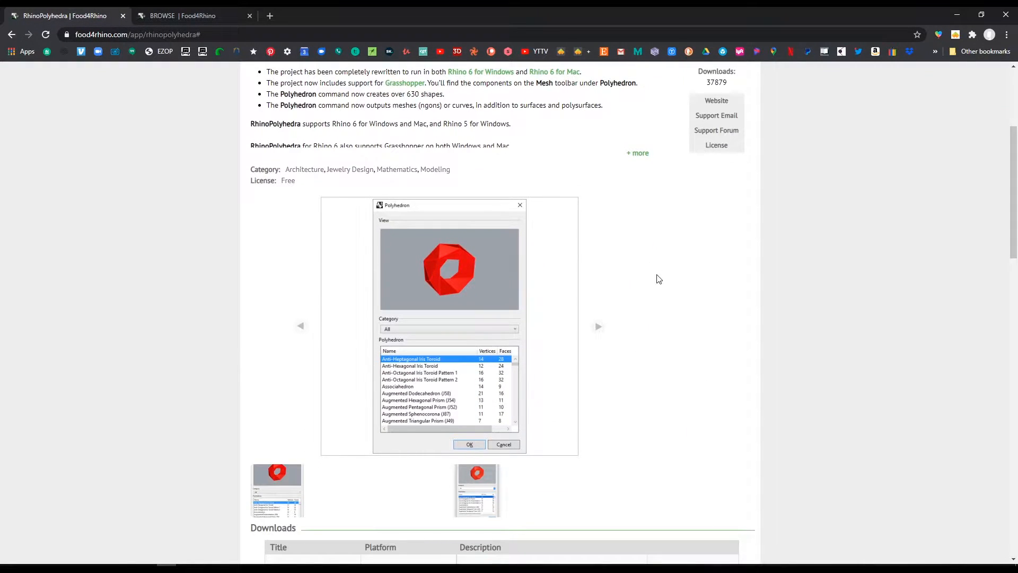
{"action": "scroll", "coordinate": [633, 293], "scroll_direction": "down", "scroll_amount": 1}
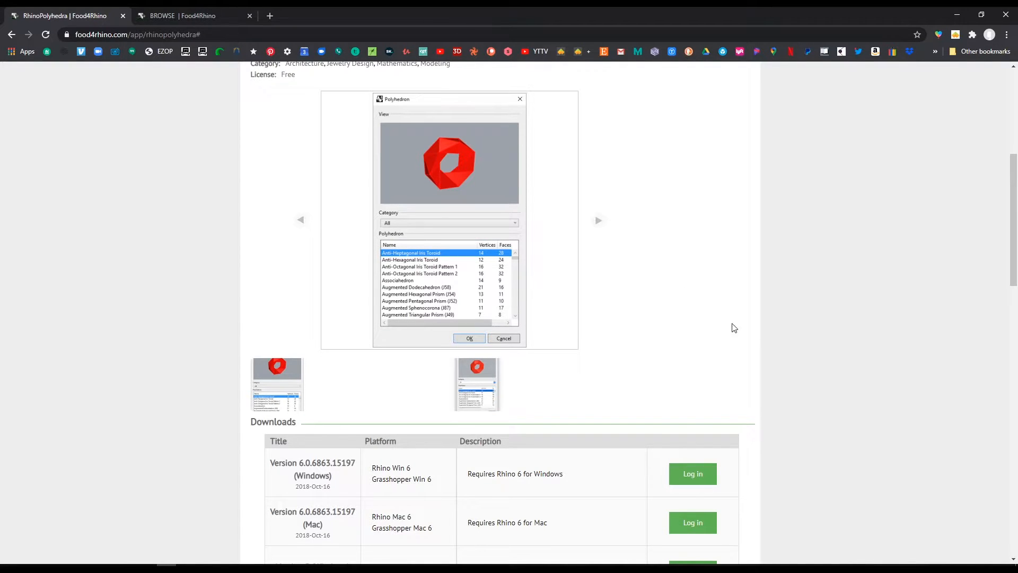
{"action": "scroll", "coordinate": [624, 217], "scroll_direction": "down", "scroll_amount": 1}
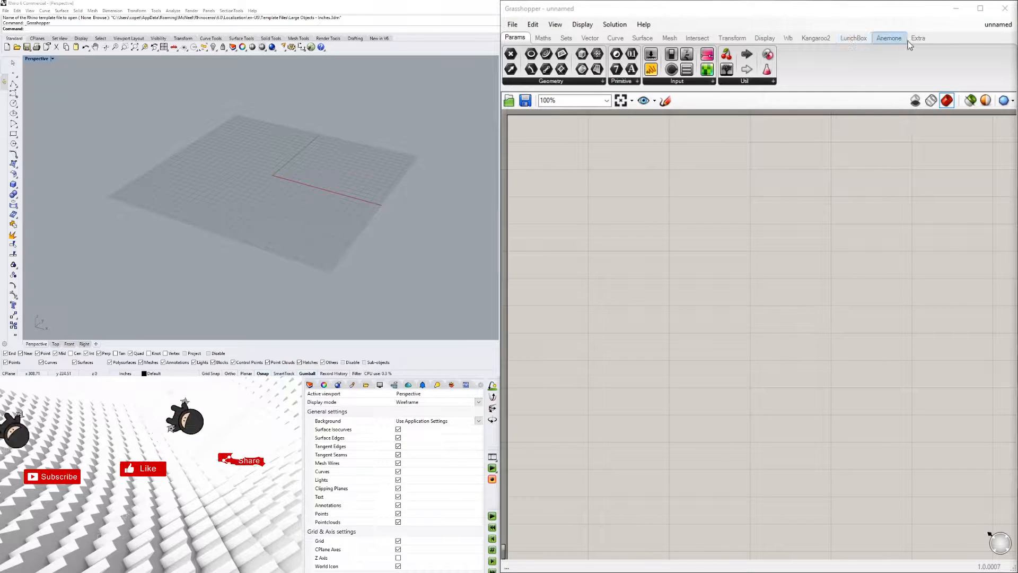
Place an IcoSphere component from the mesh polyhedron tools on the empty Grasshopper canvas
{"action": "left_click", "coordinate": [670, 42]}
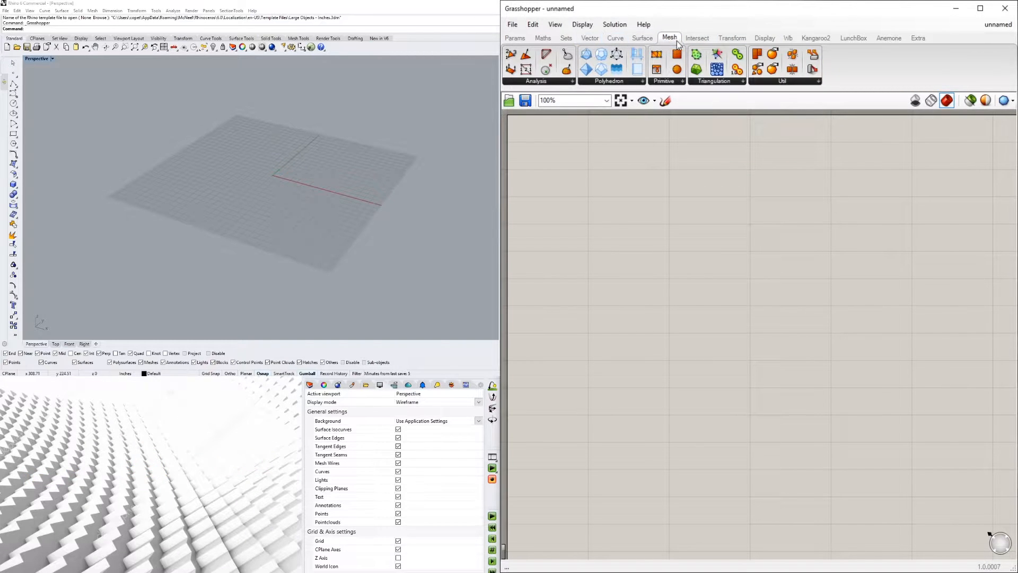
{"action": "left_click", "coordinate": [620, 82]}
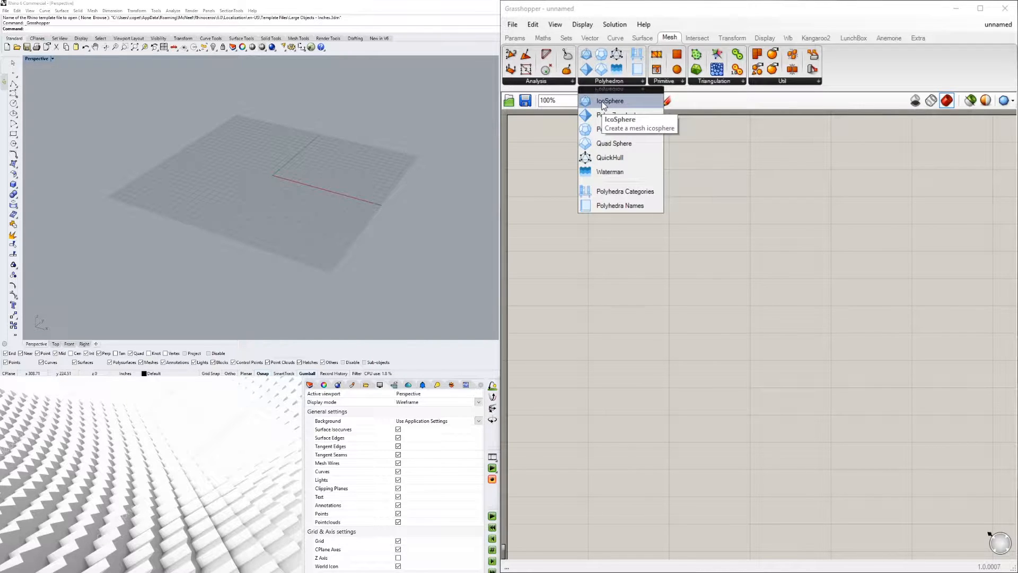
{"action": "left_click_drag", "start_coordinate": [603, 105], "coordinate": [639, 182]}
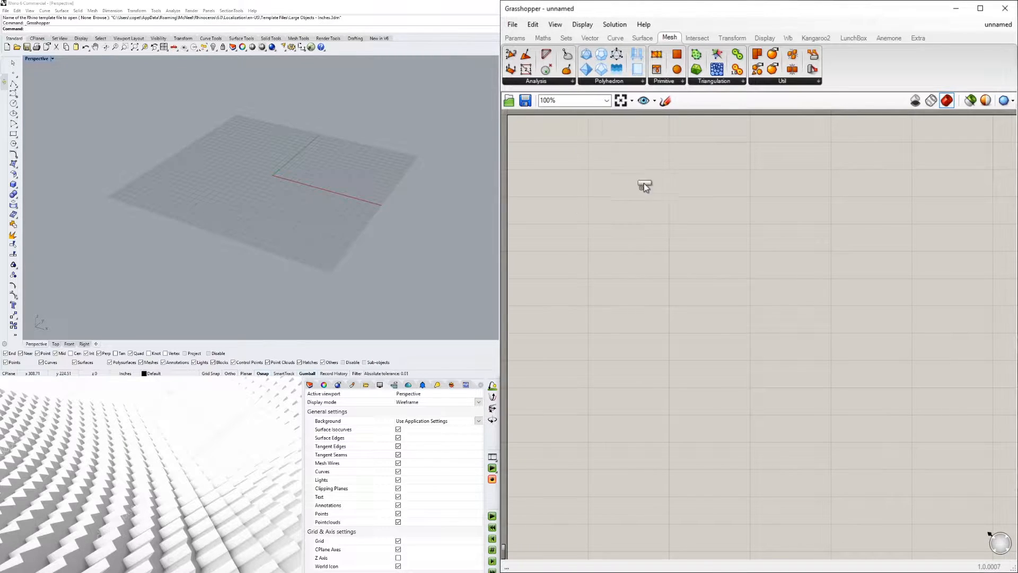
{"action": "left_click_drag", "start_coordinate": [701, 237], "coordinate": [698, 230]}
Inspect the icosphere mesh at the Rhino origin and delete its component from the canvas
{"action": "scroll", "coordinate": [260, 170], "scroll_direction": "up", "scroll_amount": 5}
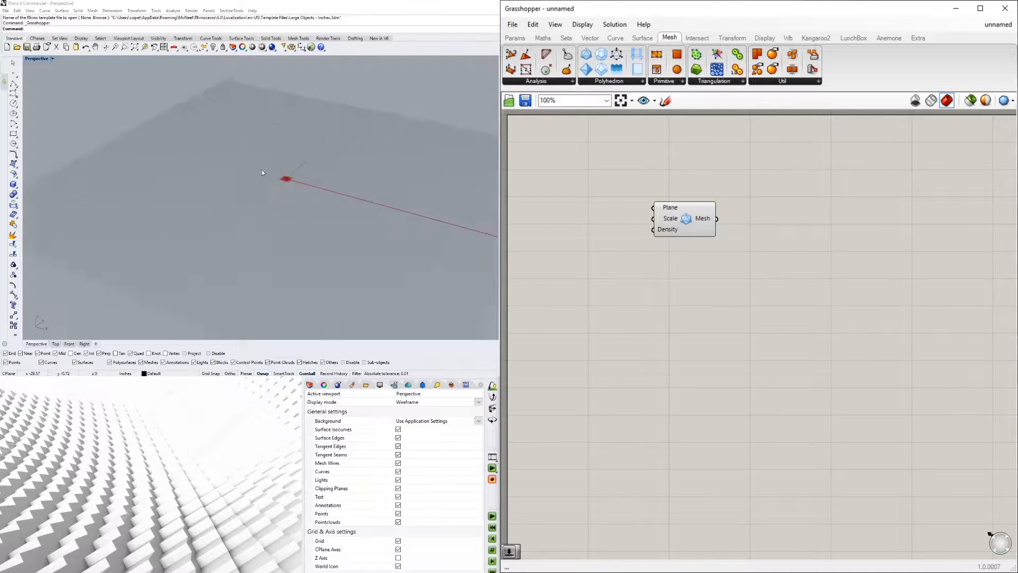
{"action": "scroll", "coordinate": [307, 185], "scroll_direction": "up", "scroll_amount": 4}
{"action": "scroll", "coordinate": [307, 185], "scroll_direction": "down", "scroll_amount": 4}
{"action": "right_click_drag", "start_coordinate": [307, 185], "coordinate": [280, 170], "text": "shift"}
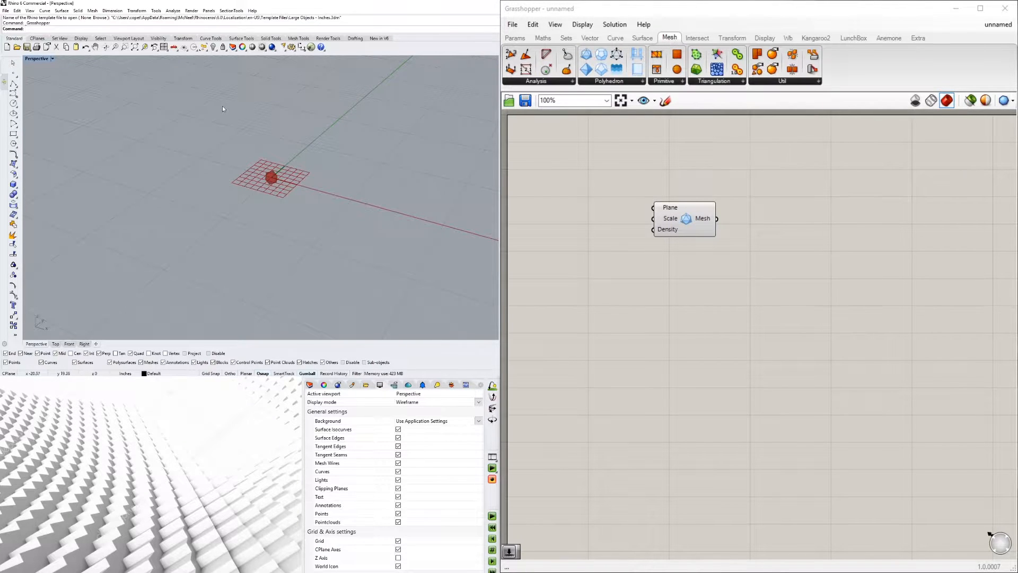
{"action": "scroll", "coordinate": [235, 213], "scroll_direction": "down", "scroll_amount": 5}
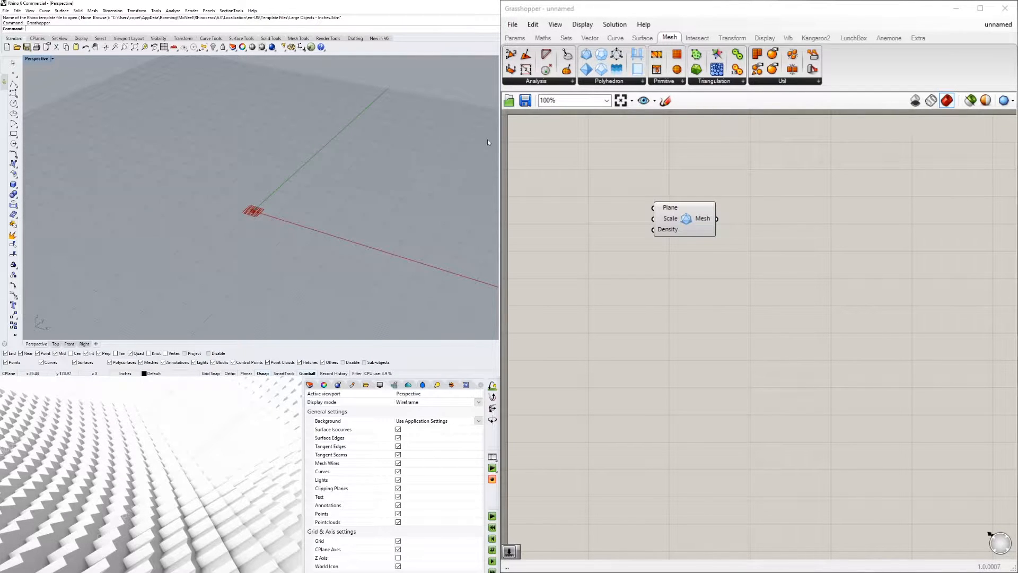
{"action": "left_click", "coordinate": [687, 224]}
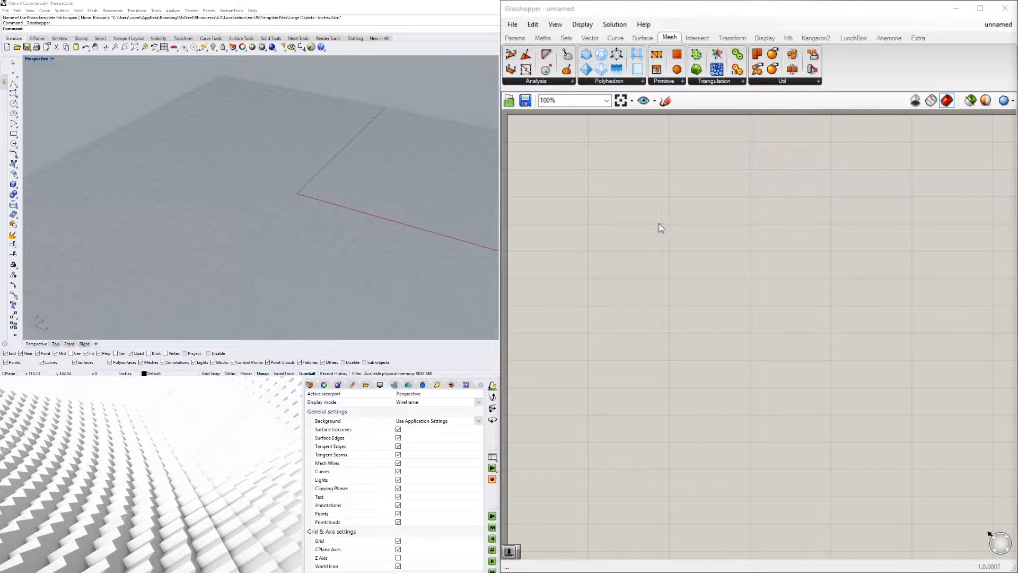
Add a new IcoSphere component to the canvas and reposition it to leave room beside its inputs
{"action": "left_click", "coordinate": [658, 223]}
{"action": "left_click_drag", "start_coordinate": [586, 62], "coordinate": [634, 216]}
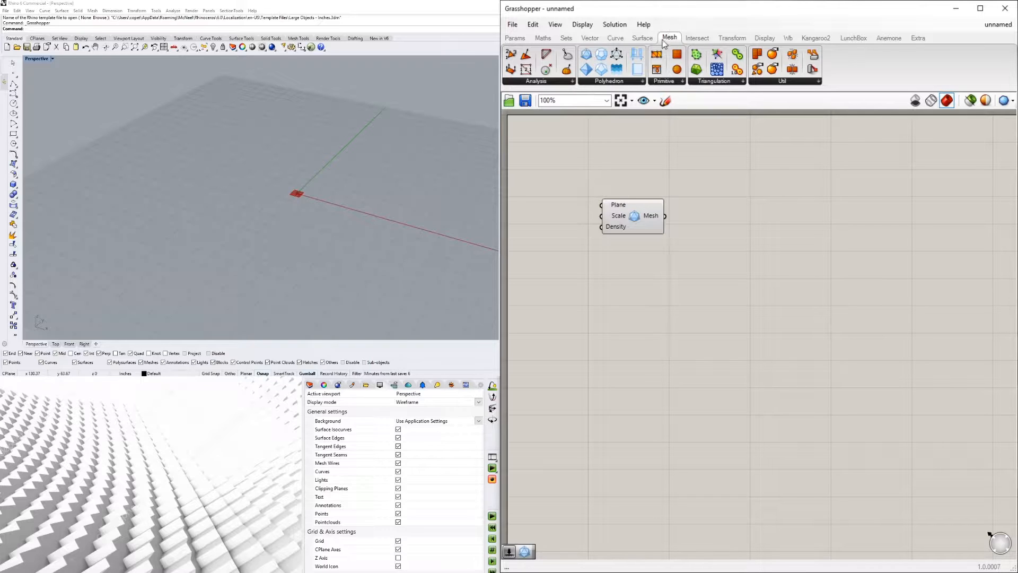
{"action": "left_click_drag", "start_coordinate": [626, 223], "coordinate": [742, 194]}
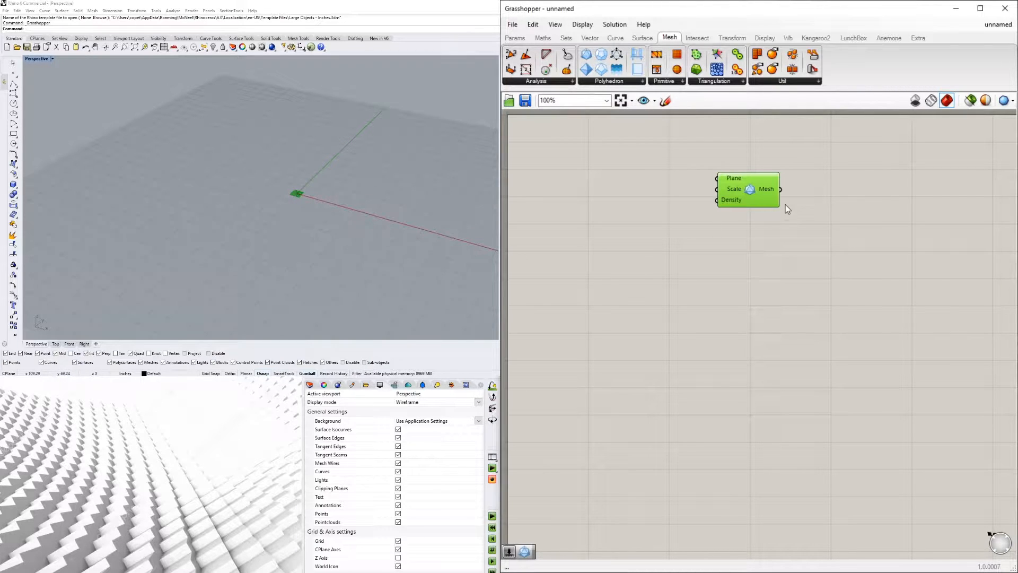
{"action": "right_click_drag", "start_coordinate": [640, 244], "coordinate": [656, 269]}
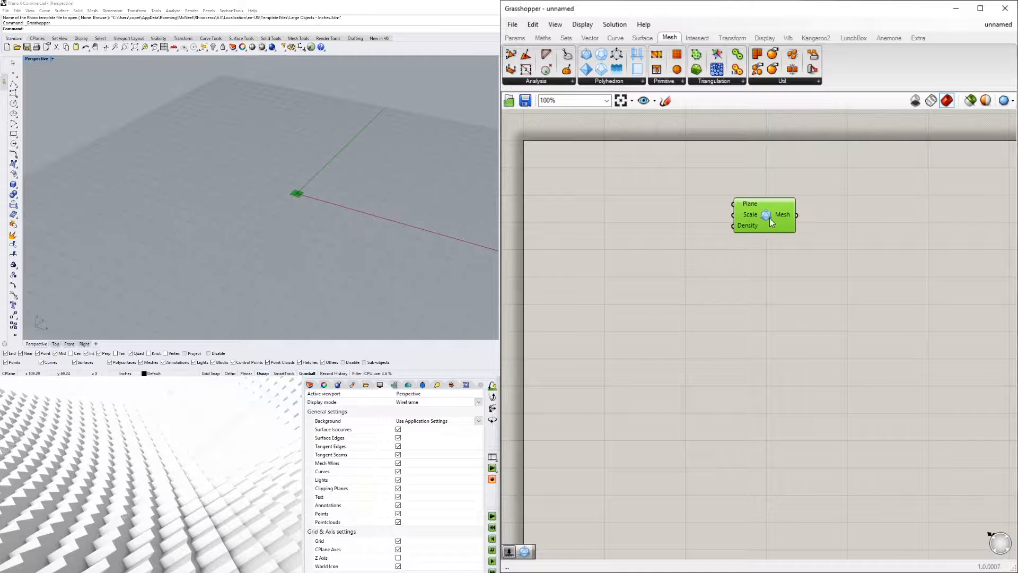
{"action": "left_click_drag", "start_coordinate": [770, 218], "coordinate": [770, 243]}
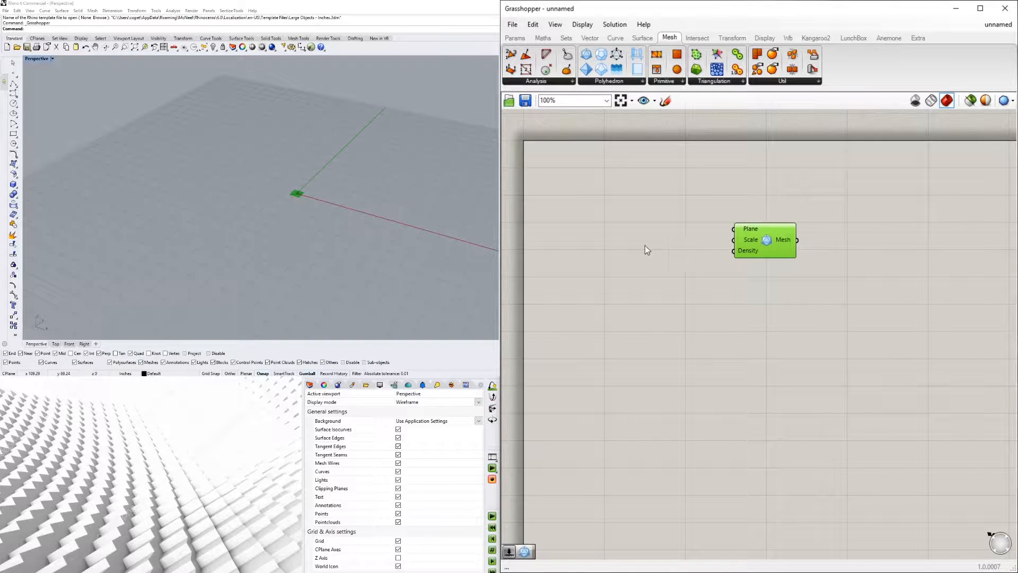
Add a number slider set to 120, connect it to the IcoSphere's Scale input and move the IcoSphere closer to it
{"action": "double_click", "coordinate": [630, 242]}
{"action": "type", "text": "120"}
{"action": "key", "text": "Return"}
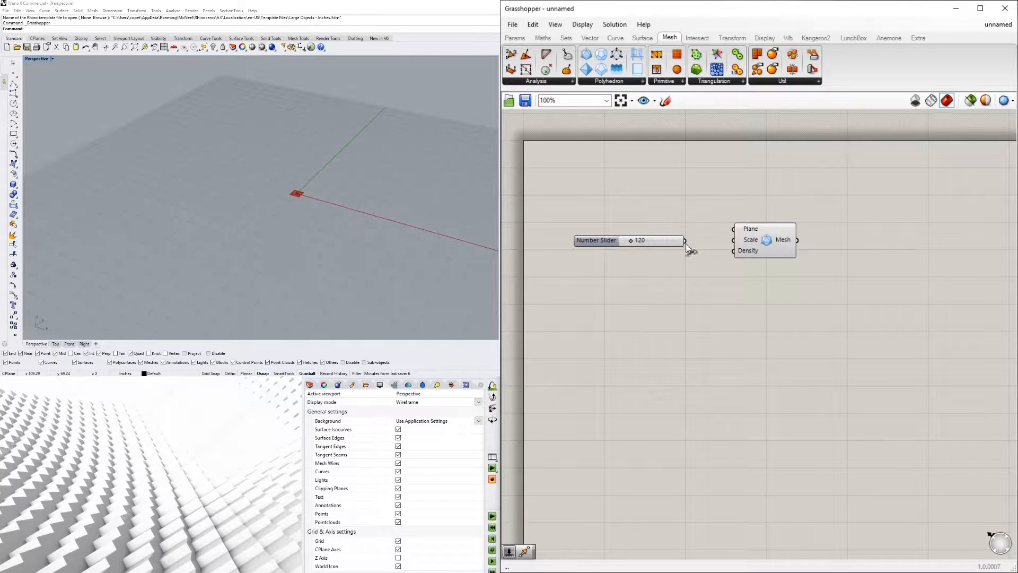
{"action": "left_click_drag", "start_coordinate": [685, 240], "coordinate": [735, 240]}
{"action": "scroll", "coordinate": [310, 212], "scroll_direction": "down", "scroll_amount": 10}
{"action": "scroll", "coordinate": [308, 194], "scroll_direction": "up", "scroll_amount": 2}
{"action": "right_click_drag", "start_coordinate": [273, 228], "coordinate": [253, 180]}
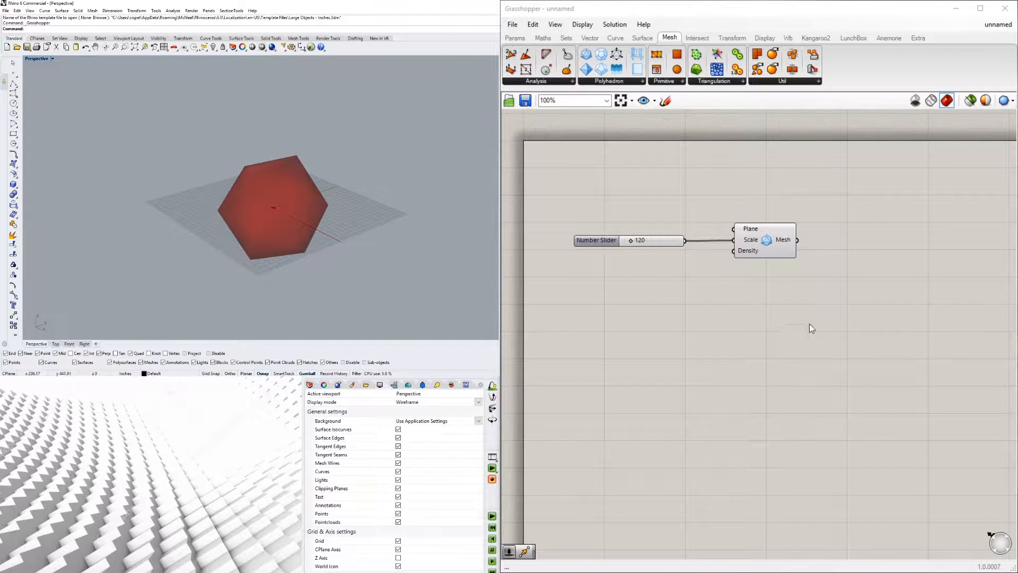
{"action": "left_click_drag", "start_coordinate": [756, 249], "coordinate": [726, 250]}
Add a Mesh Edges component, feed it the icosphere mesh and position it beside the IcoSphere component
{"action": "left_click", "coordinate": [839, 230]}
{"action": "double_click", "coordinate": [838, 232]}
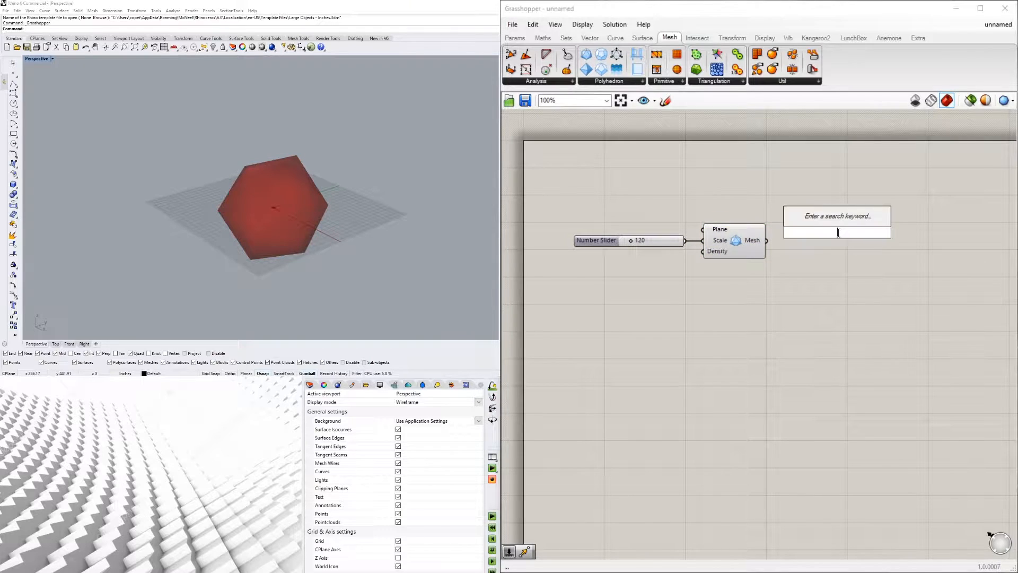
{"action": "type", "text": "MESH"}
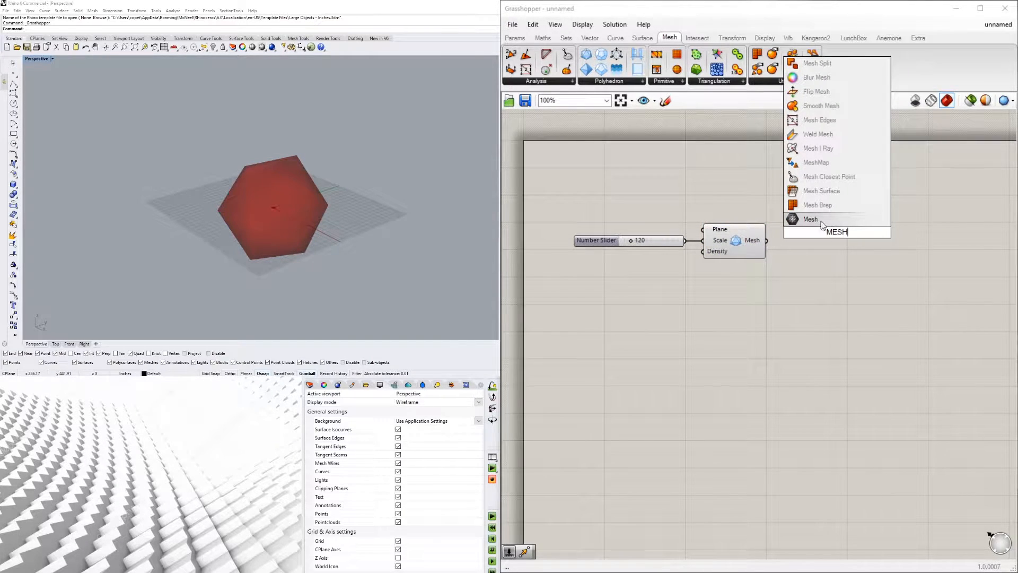
{"action": "left_click", "coordinate": [829, 121]}
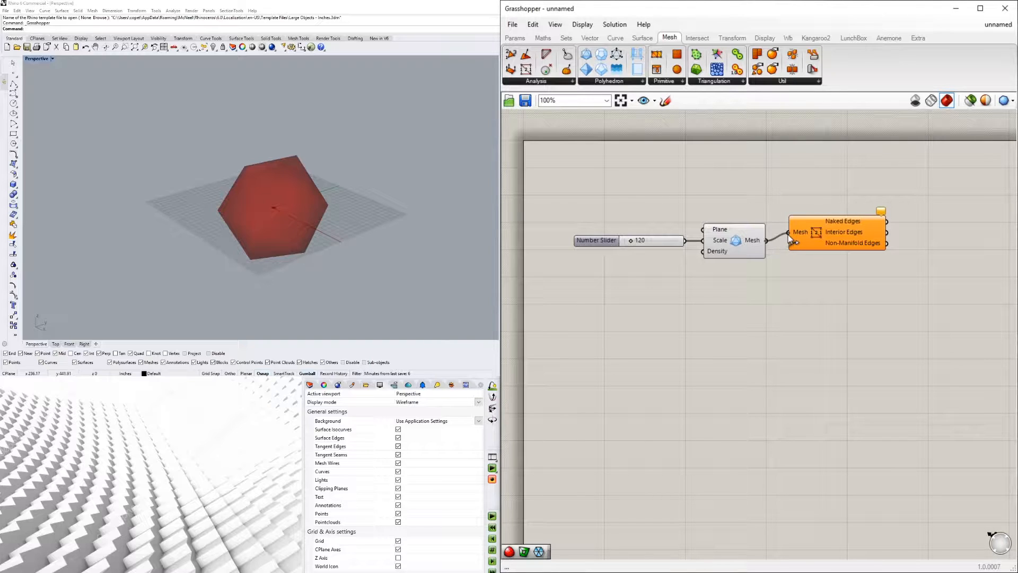
{"action": "left_click_drag", "start_coordinate": [788, 235], "coordinate": [789, 233]}
{"action": "left_click_drag", "start_coordinate": [819, 239], "coordinate": [831, 221]}
{"action": "left_click", "coordinate": [774, 191]}
{"action": "mouse_move", "coordinate": [236, 183]}
{"action": "right_mouse_down"}
{"action": "mouse_move", "coordinate": [289, 190]}
{"action": "mouse_move", "coordinate": [321, 177]}
{"action": "mouse_move", "coordinate": [233, 203]}
{"action": "right_mouse_up"}
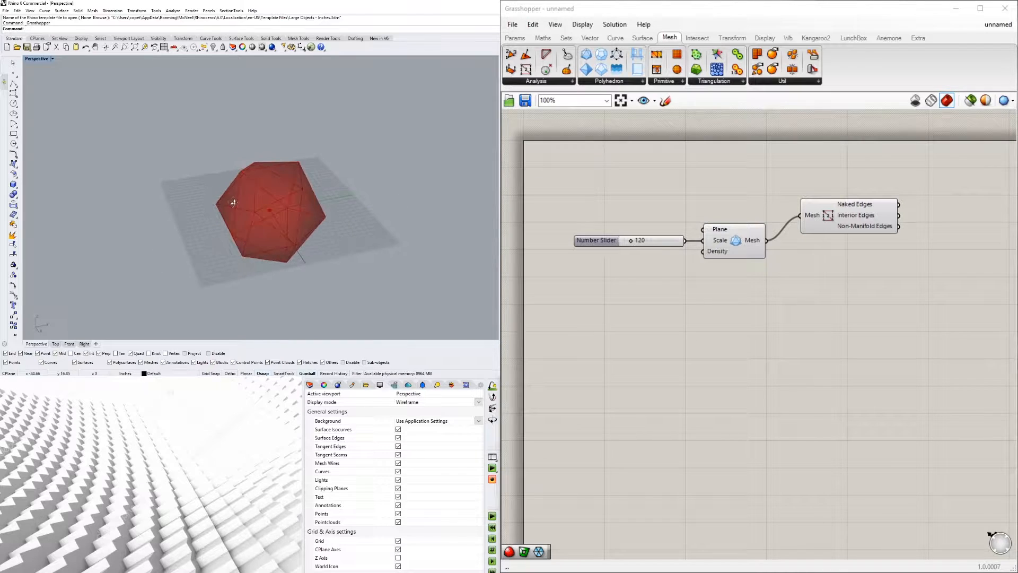
{"action": "left_click_drag", "start_coordinate": [846, 233], "coordinate": [845, 238]}
{"action": "left_click", "coordinate": [843, 267]}
{"action": "right_click_drag", "start_coordinate": [345, 169], "coordinate": [292, 155]}
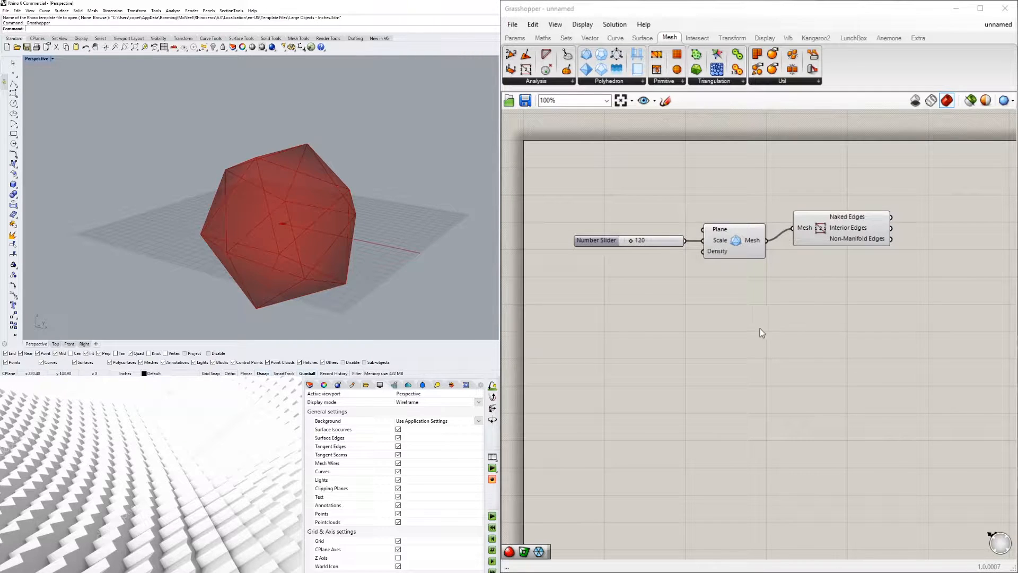
Create a number slider ranging from 0 to 4, connect it to the IcoSphere's Density input and place it under the scale slider
{"action": "mouse_move", "coordinate": [717, 252]}
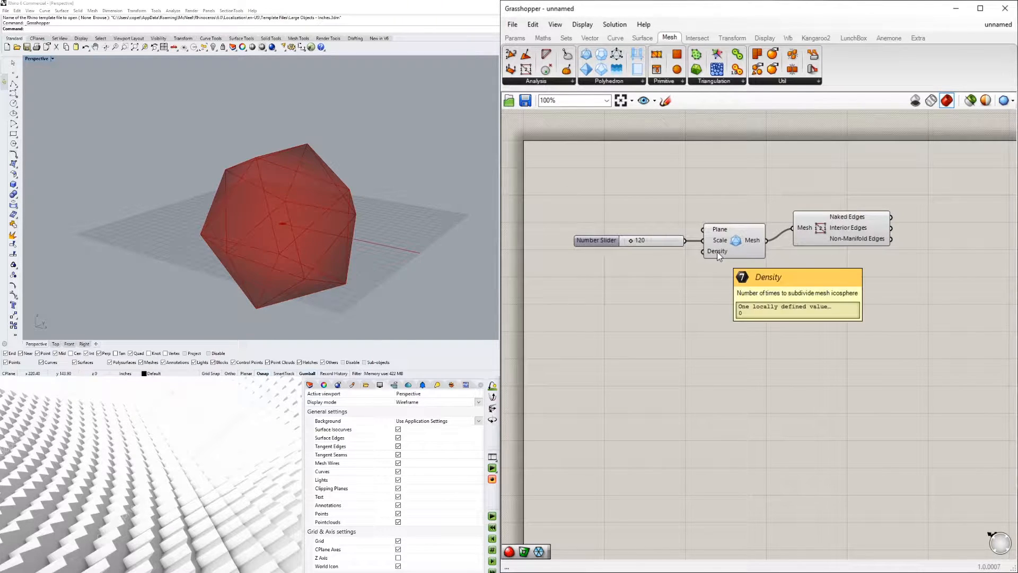
{"action": "mouse_move", "coordinate": [717, 232]}
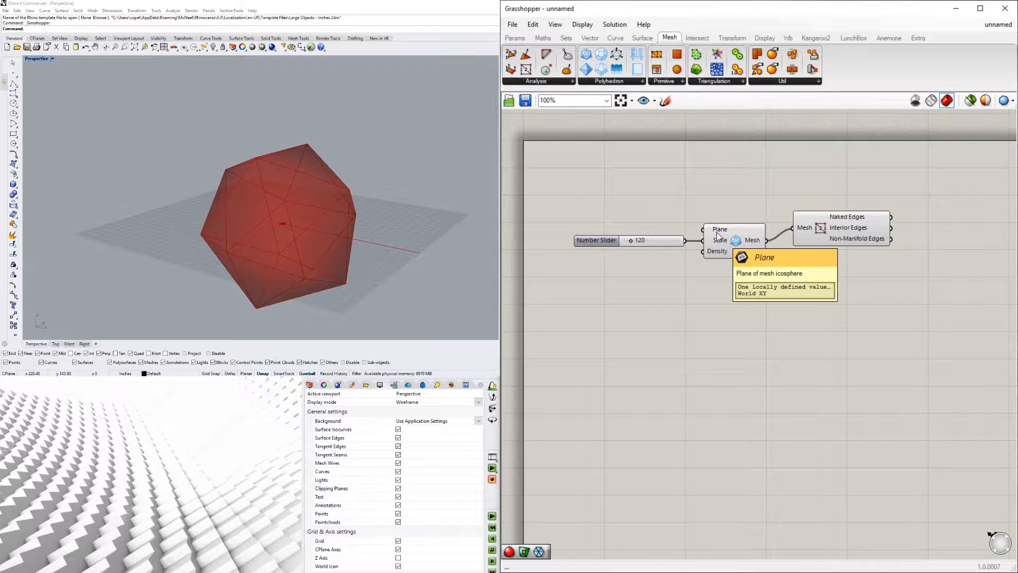
{"action": "right_click_drag", "start_coordinate": [336, 220], "coordinate": [275, 187]}
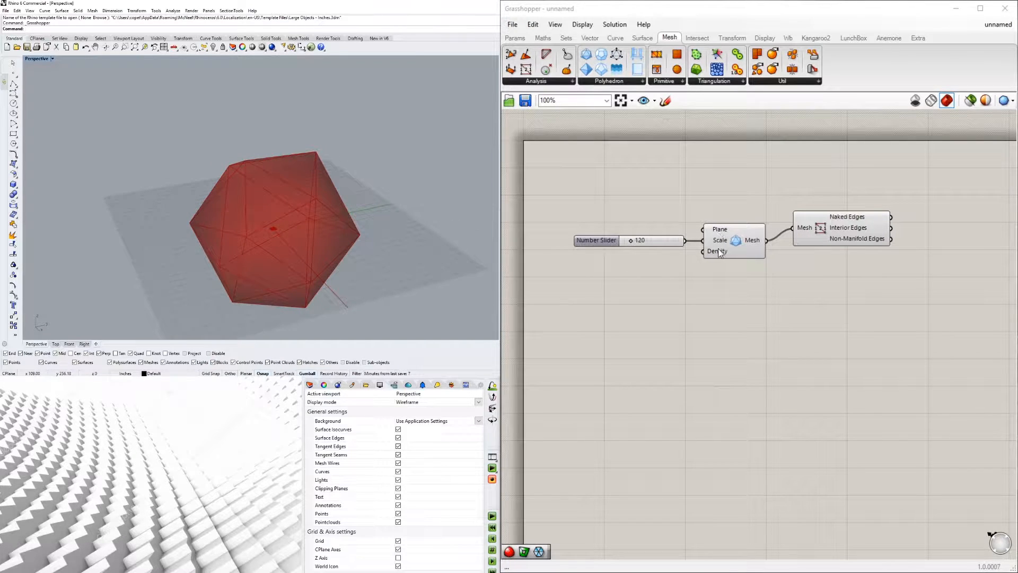
{"action": "double_click", "coordinate": [561, 266]}
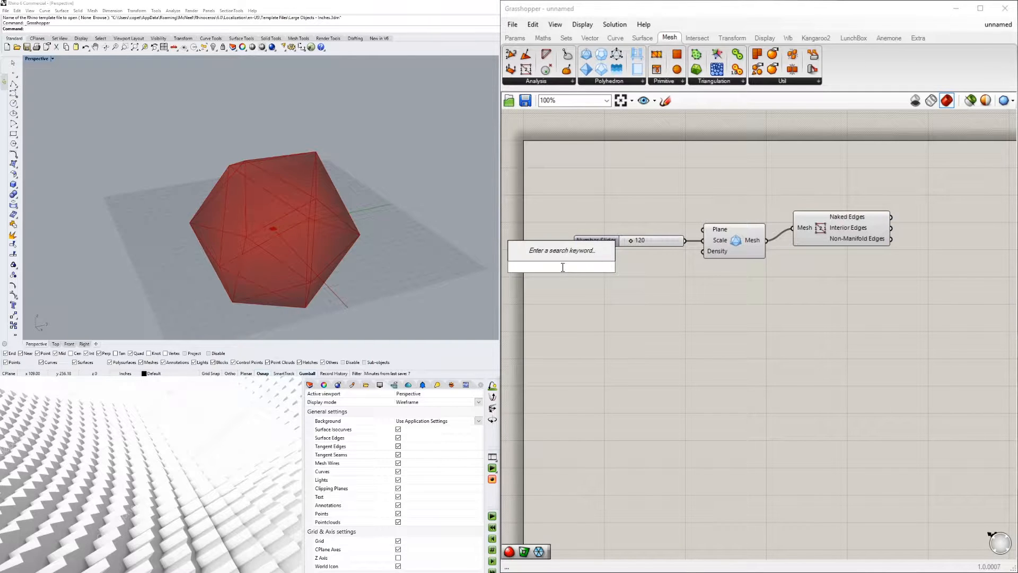
{"action": "type", "text": "0<"}
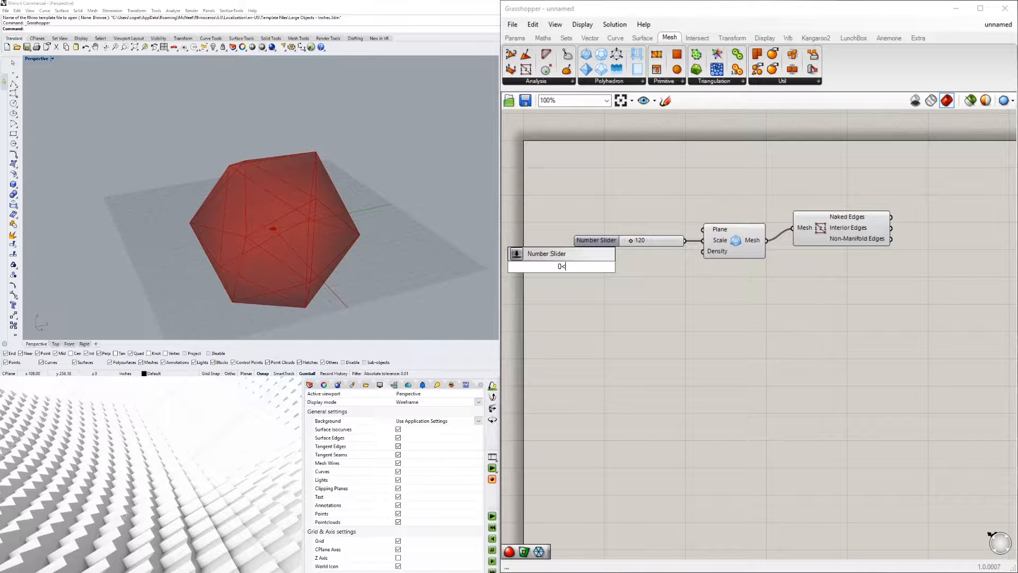
{"action": "key", "text": "Return"}
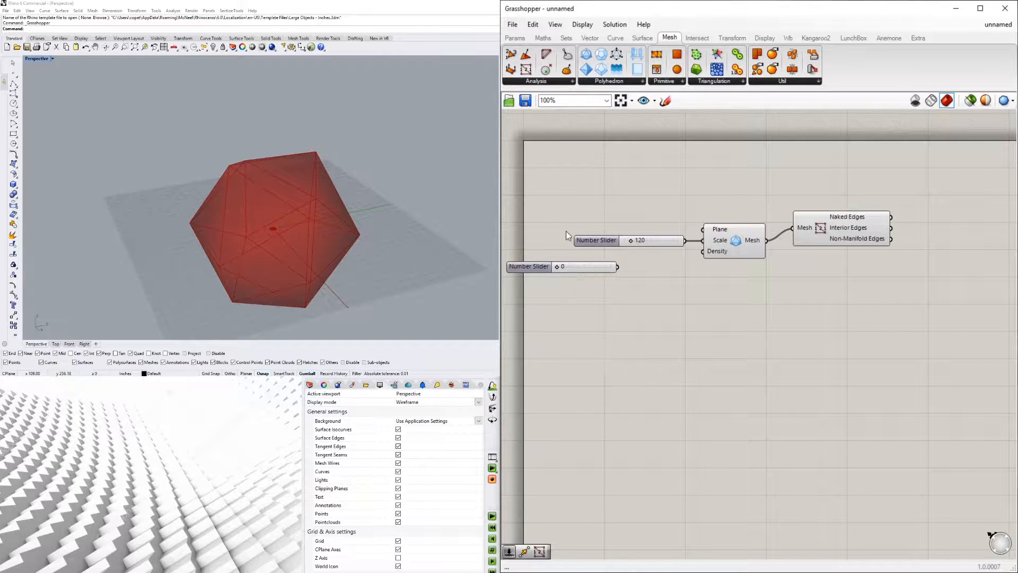
{"action": "left_click_drag", "start_coordinate": [540, 269], "coordinate": [581, 267]}
{"action": "left_click_drag", "start_coordinate": [660, 268], "coordinate": [702, 251]}
{"action": "left_click_drag", "start_coordinate": [578, 267], "coordinate": [596, 264]}
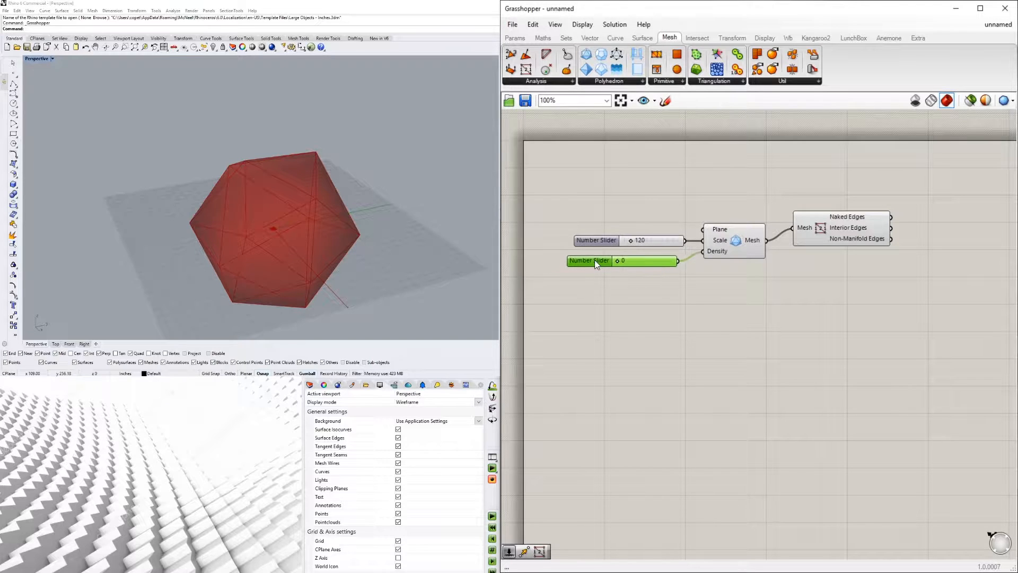
Raise the density stepwise from 1 to 4, examining the icosphere's subdivision along the way
{"action": "scroll", "coordinate": [622, 264], "scroll_direction": "up", "scroll_amount": 3}
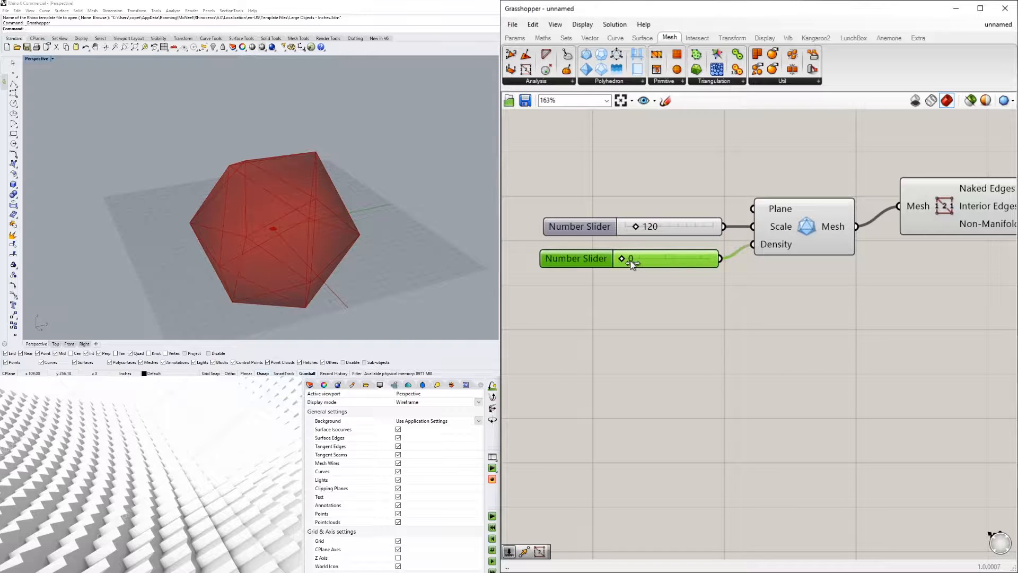
{"action": "left_click_drag", "start_coordinate": [626, 260], "coordinate": [644, 259]}
{"action": "right_click_drag", "start_coordinate": [345, 186], "coordinate": [377, 197]}
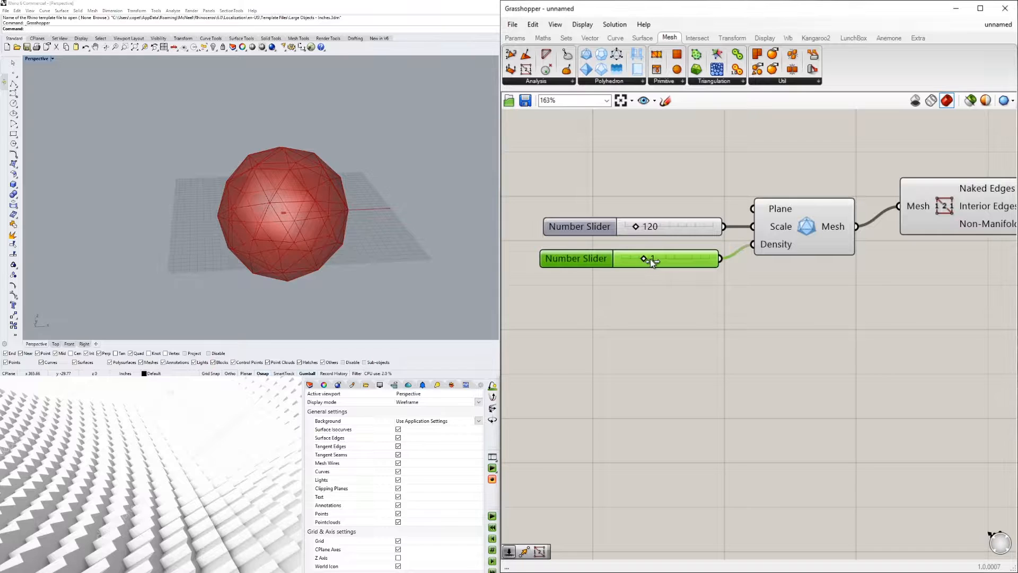
{"action": "left_click_drag", "start_coordinate": [654, 259], "coordinate": [662, 258]}
{"action": "right_click_drag", "start_coordinate": [297, 212], "coordinate": [277, 195]}
{"action": "left_click_drag", "start_coordinate": [666, 259], "coordinate": [679, 257]}
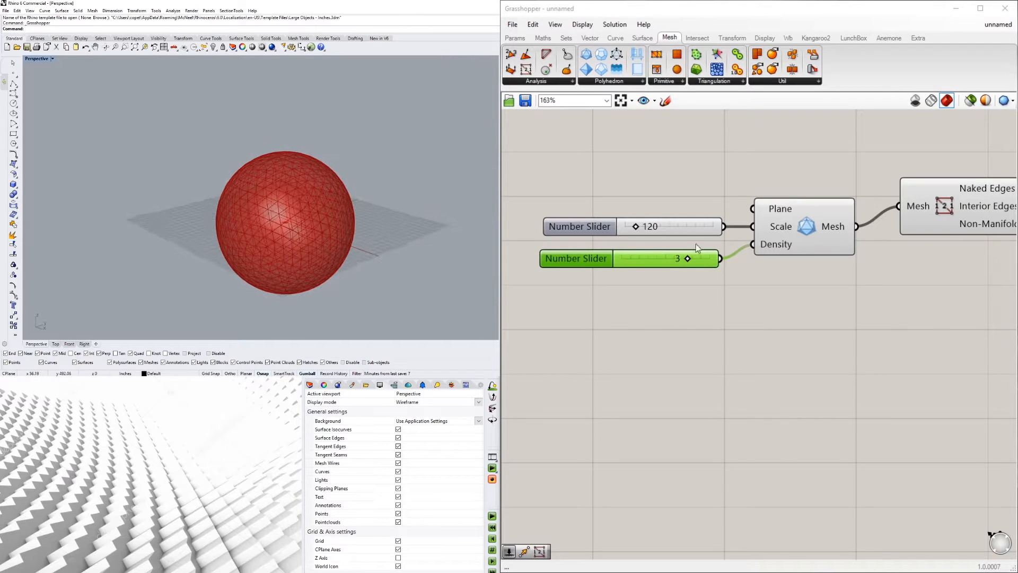
{"action": "left_click_drag", "start_coordinate": [688, 259], "coordinate": [710, 259]}
{"action": "right_click_drag", "start_coordinate": [222, 233], "coordinate": [412, 185]}
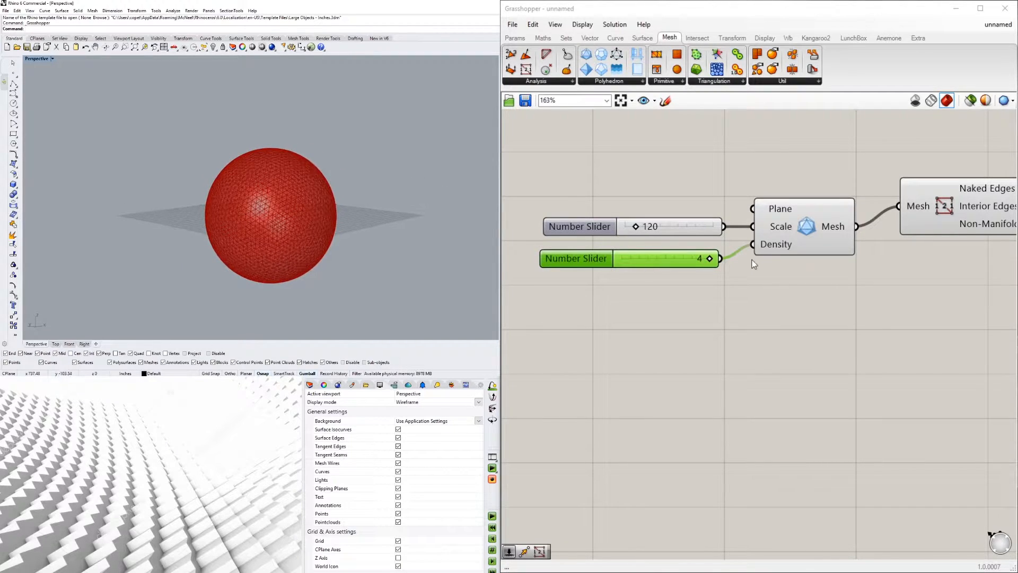
Extend the density slider's maximum to 5 and set the density to 5, viewing the mesh up close
{"action": "double_click", "coordinate": [583, 260]}
{"action": "double_click", "coordinate": [606, 290]}
{"action": "type", "text": "5"}
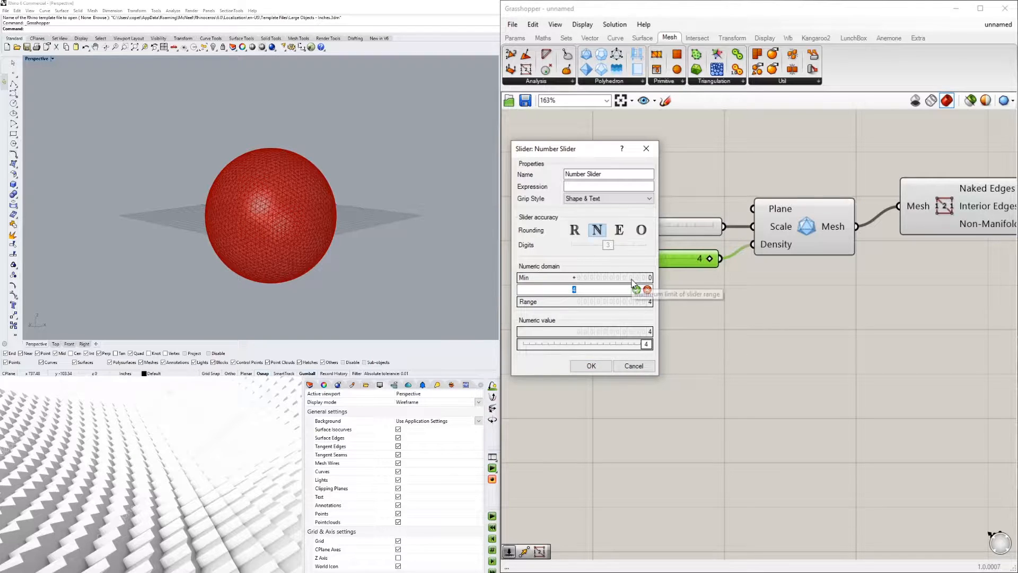
{"action": "key", "text": "Return"}
{"action": "left_click", "coordinate": [591, 366]}
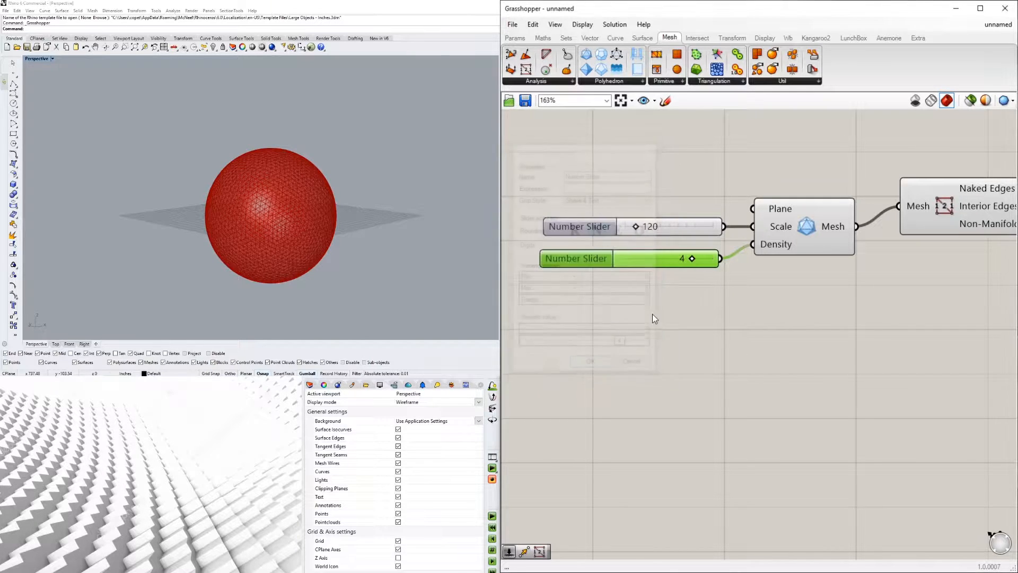
{"action": "left_click_drag", "start_coordinate": [692, 259], "coordinate": [712, 259]}
{"action": "right_click_drag", "start_coordinate": [339, 228], "coordinate": [308, 210]}
{"action": "scroll", "coordinate": [297, 217], "scroll_direction": "up", "scroll_amount": 5}
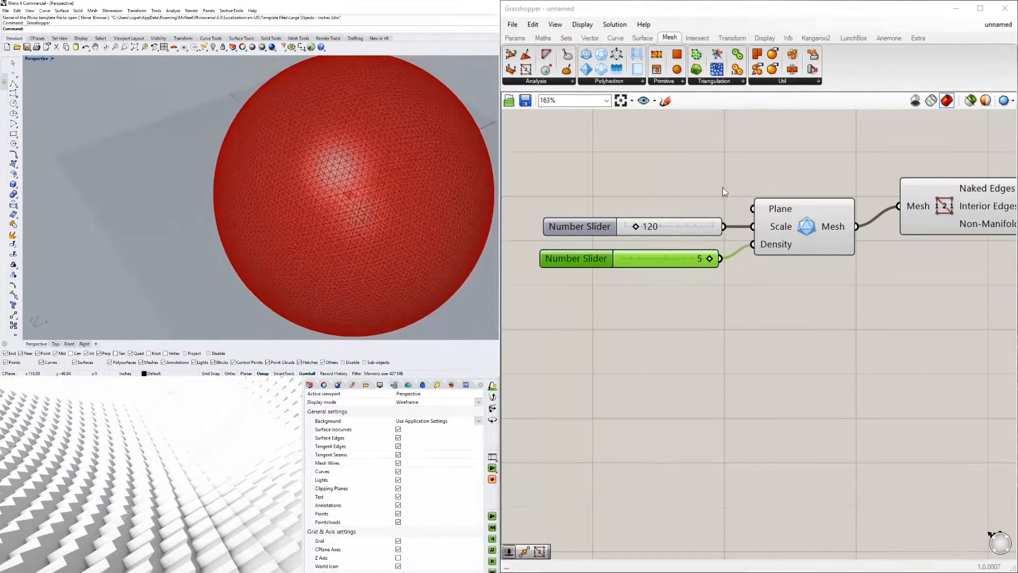
Set the icosphere's density to 3
{"action": "double_click", "coordinate": [710, 258]}
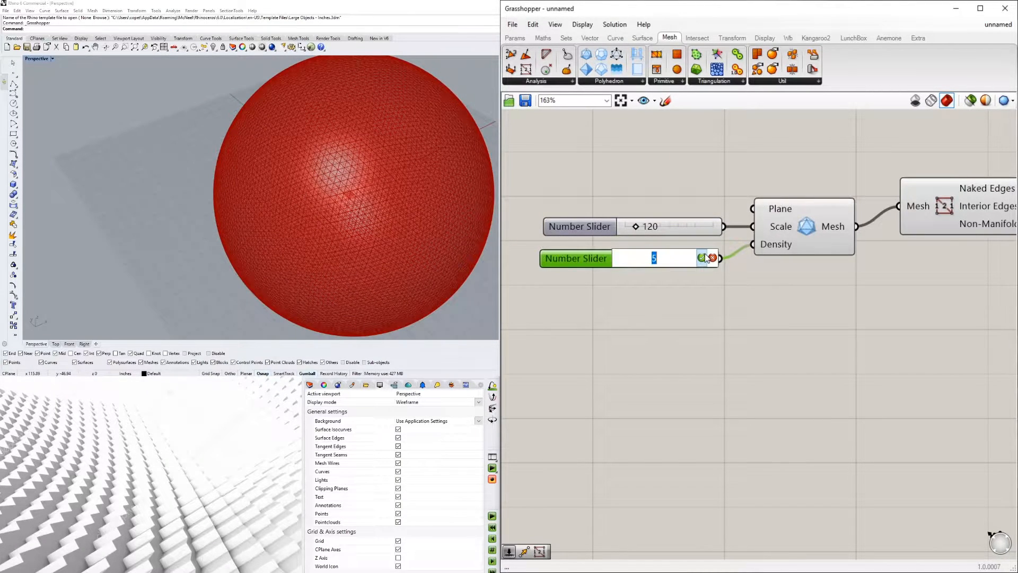
{"action": "type", "text": "3"}
{"action": "key", "text": "Return"}
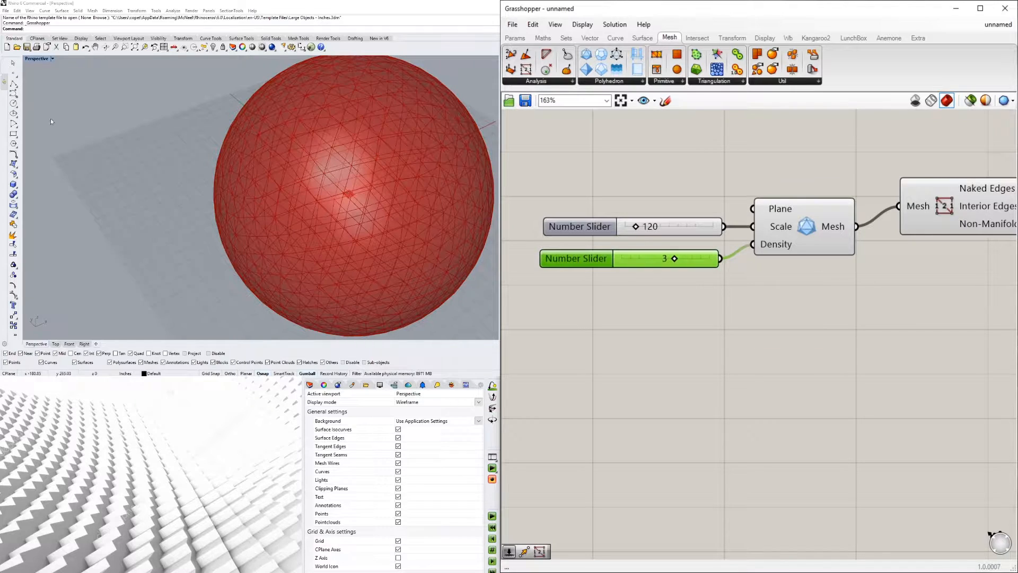
{"action": "scroll", "coordinate": [332, 163], "scroll_direction": "down", "scroll_amount": 3}
{"action": "right_click_drag", "start_coordinate": [332, 164], "coordinate": [319, 141]}
{"action": "left_click", "coordinate": [734, 354]}
{"action": "right_click_drag", "start_coordinate": [931, 307], "coordinate": [820, 329]}
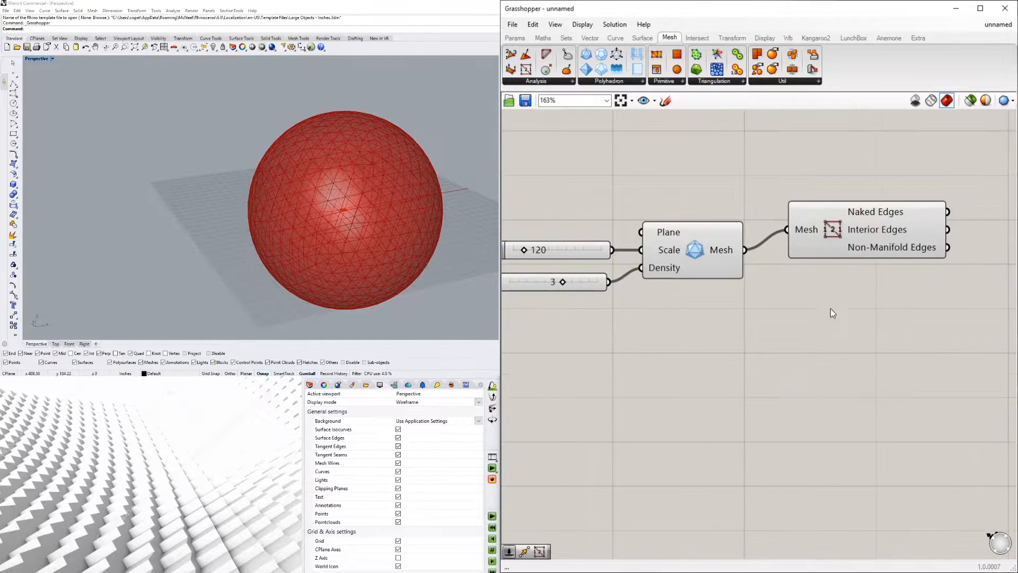
Delete the Mesh Edges component from the canvas
{"action": "left_click", "coordinate": [830, 236]}
{"action": "right_click_drag", "start_coordinate": [318, 223], "coordinate": [254, 229]}
{"action": "left_click", "coordinate": [713, 253]}
{"action": "left_click", "coordinate": [794, 317]}
{"action": "right_click_drag", "start_coordinate": [816, 292], "coordinate": [714, 377]}
{"action": "left_click_drag", "start_coordinate": [756, 301], "coordinate": [768, 277]}
{"action": "key", "text": "Delete"}
{"action": "double_click", "coordinate": [769, 294]}
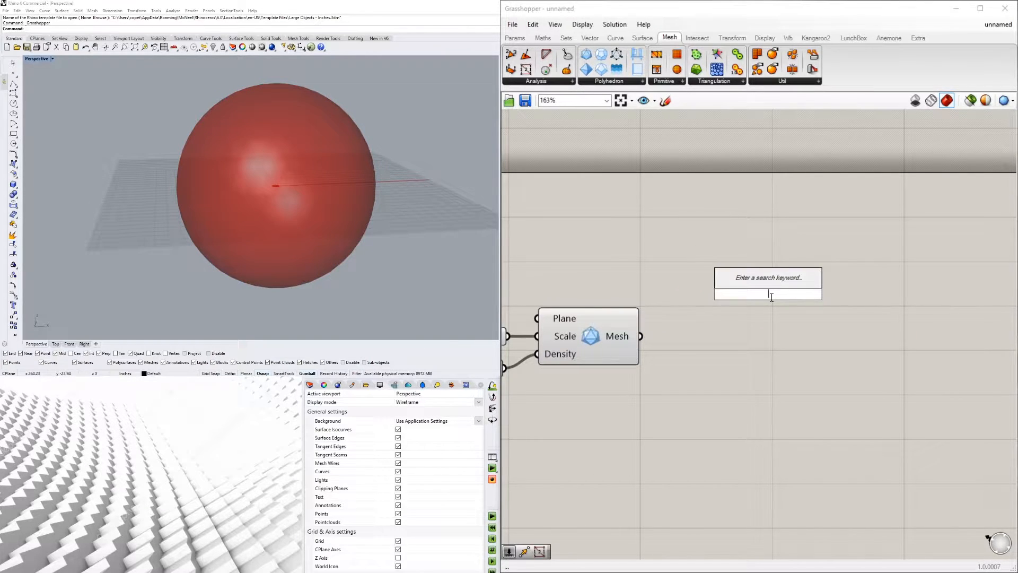
{"action": "type", "text": "MESH"}
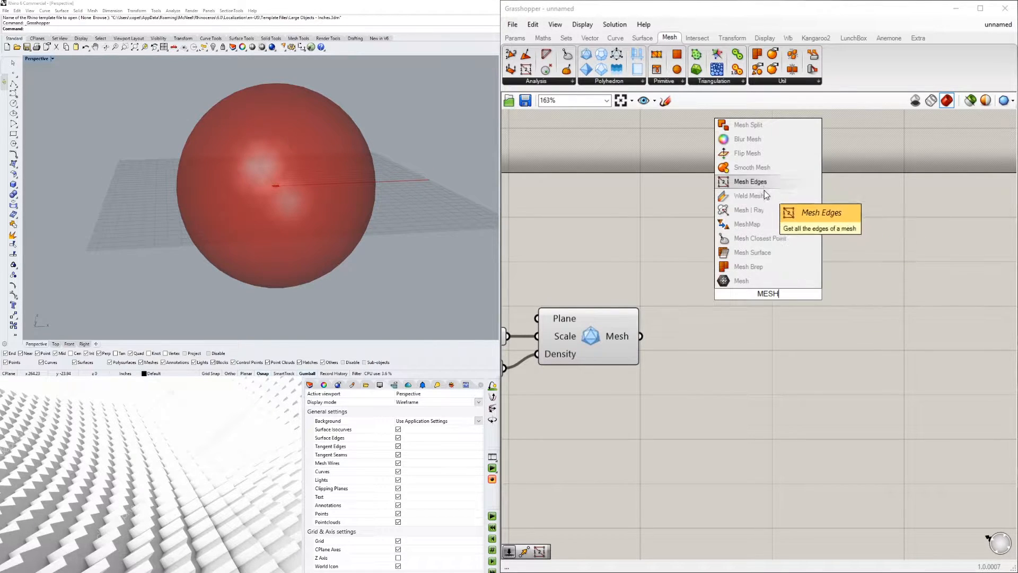
{"action": "key", "text": "Escape"}
Add a Face Boundaries component and connect the icosphere mesh to it
{"action": "double_click", "coordinate": [748, 277]}
{"action": "type", "text": "FACE"}
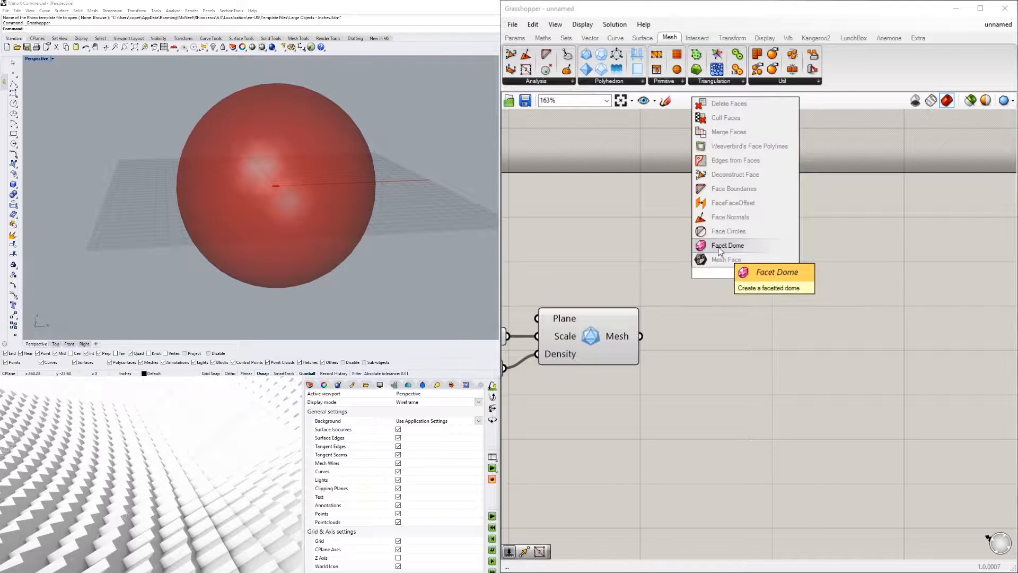
{"action": "left_click", "coordinate": [734, 189]}
{"action": "left_click_drag", "start_coordinate": [641, 335], "coordinate": [735, 275]}
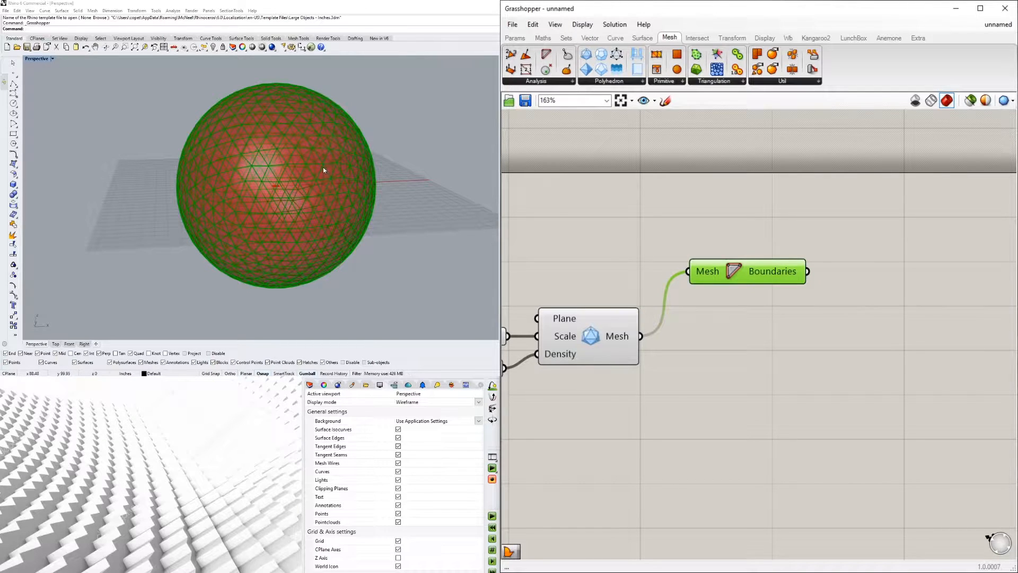
Add a Boundary Surfaces component fed by the face boundaries and tidy the placement of both components
{"action": "double_click", "coordinate": [878, 281]}
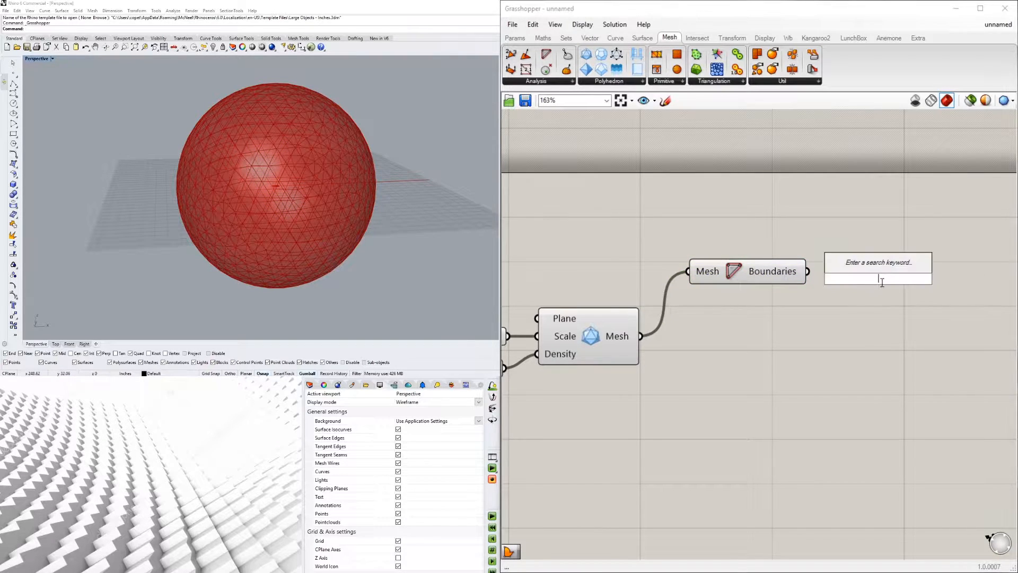
{"action": "type", "text": "BOUND"}
{"action": "key", "text": "Return"}
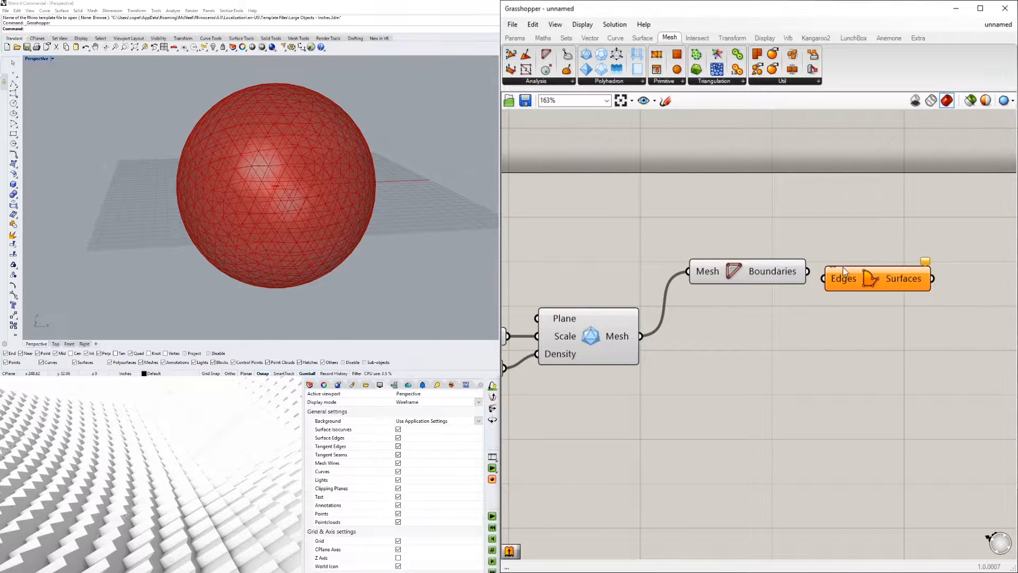
{"action": "left_click_drag", "start_coordinate": [807, 270], "coordinate": [876, 272]}
{"action": "left_click_drag", "start_coordinate": [740, 272], "coordinate": [740, 290]}
{"action": "left_click_drag", "start_coordinate": [905, 268], "coordinate": [901, 284]}
Turn off the preview of the IcoSphere and Face Boundaries components
{"action": "left_click_drag", "start_coordinate": [773, 366], "coordinate": [608, 248]}
{"action": "scroll", "coordinate": [616, 243], "scroll_direction": "down", "scroll_amount": 1}
{"action": "middle_click", "coordinate": [616, 243]}
{"action": "left_click", "coordinate": [648, 215]}
{"action": "left_click", "coordinate": [721, 207]}
Line up the Face Boundaries and Boundary Surfaces components with the IcoSphere and check the resulting surface list
{"action": "left_click_drag", "start_coordinate": [729, 275], "coordinate": [704, 320]}
{"action": "left_click", "coordinate": [839, 291]}
{"action": "left_click_drag", "start_coordinate": [841, 291], "coordinate": [818, 321]}
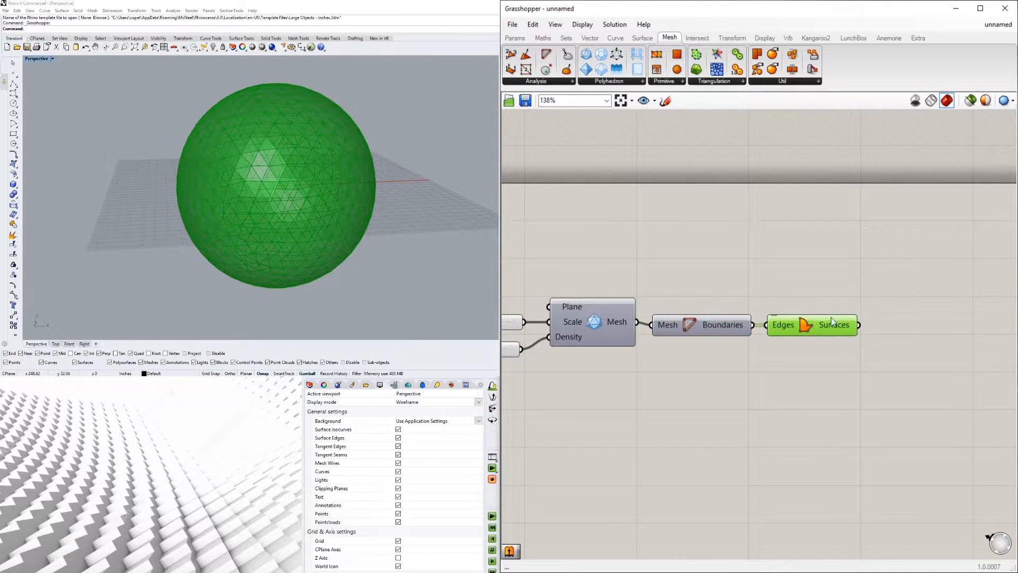
{"action": "mouse_move", "coordinate": [840, 327]}
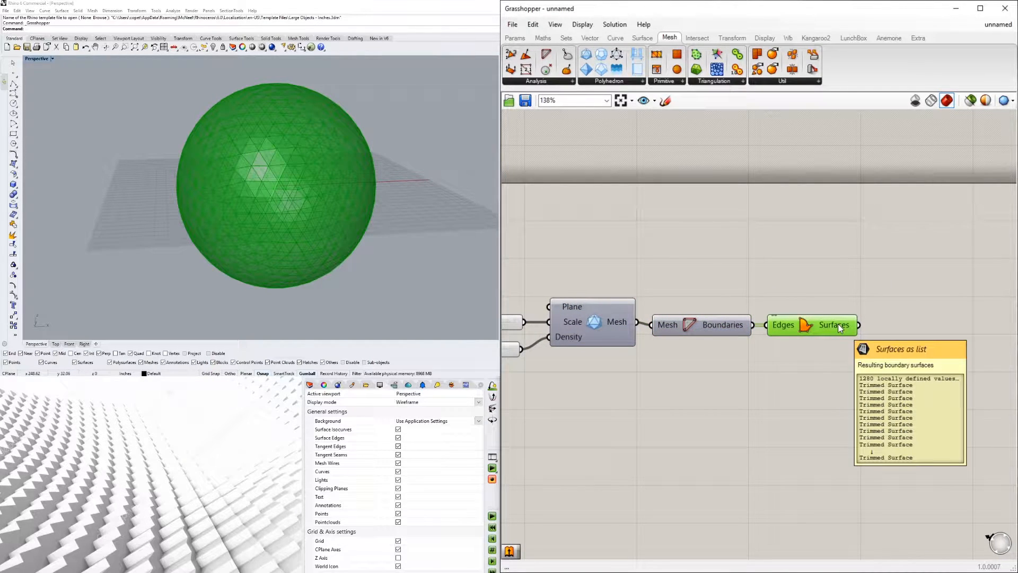
{"action": "left_click", "coordinate": [806, 271]}
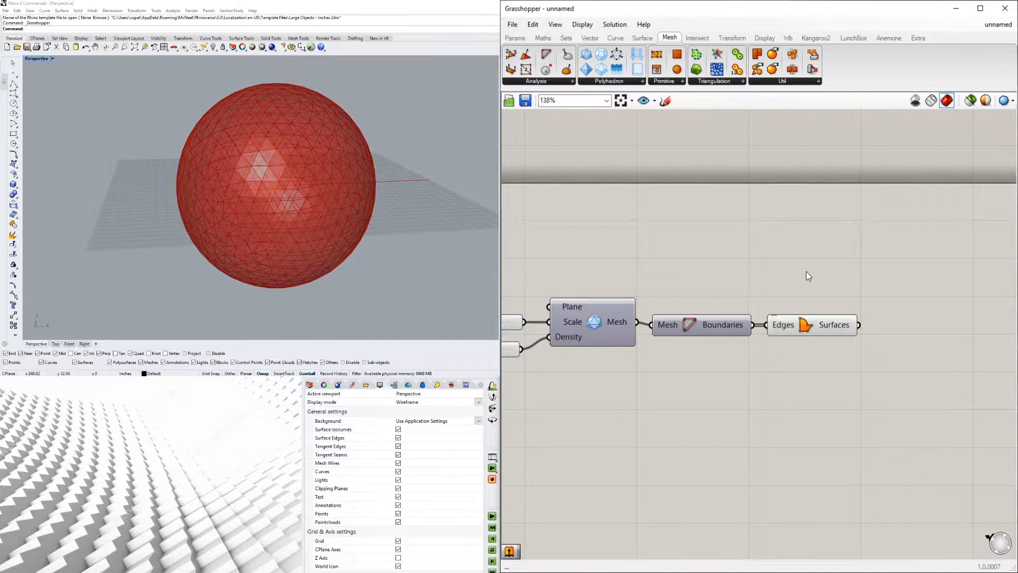
Place a Brep Join component beside the Boundary Surfaces component
{"action": "left_click", "coordinate": [810, 318]}
{"action": "right_click_drag", "start_coordinate": [914, 345], "coordinate": [855, 343]}
{"action": "double_click", "coordinate": [870, 335]}
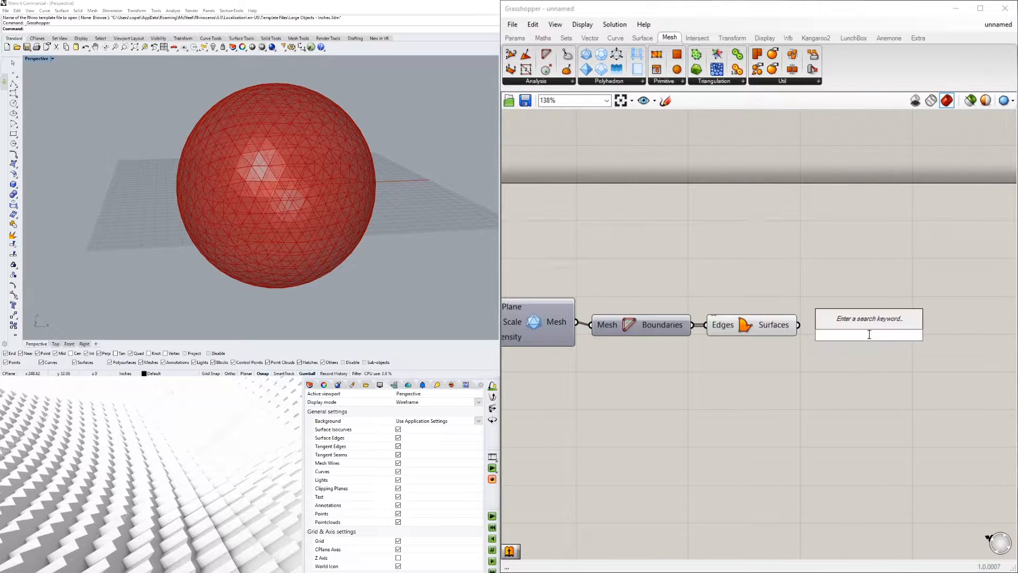
{"action": "type", "text": "join"}
{"action": "left_click", "coordinate": [853, 310]}
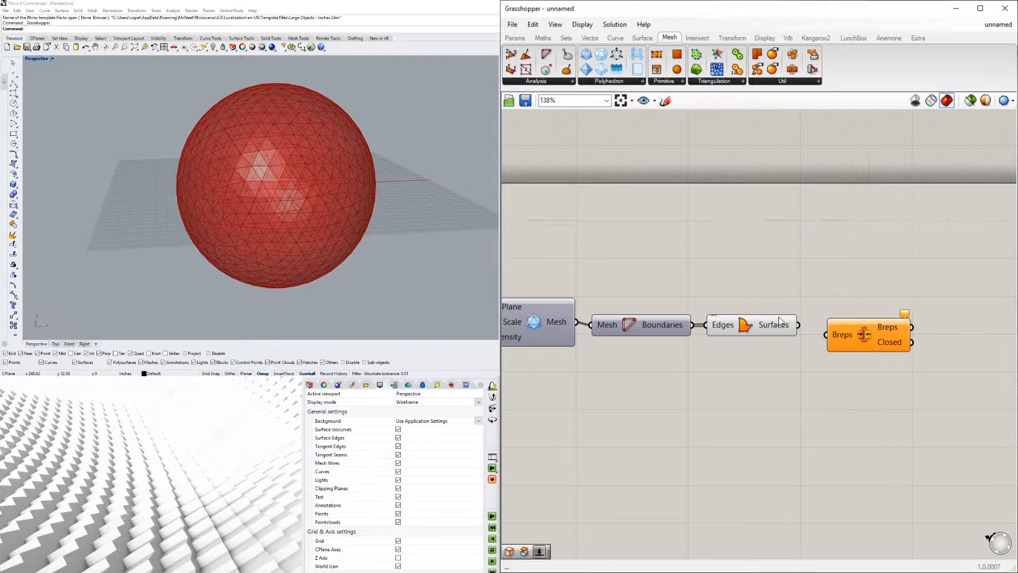
Feed the Boundary Surfaces output into Brep Join and align Brep Join with the rest of the chain
{"action": "left_click_drag", "start_coordinate": [799, 332], "coordinate": [852, 326]}
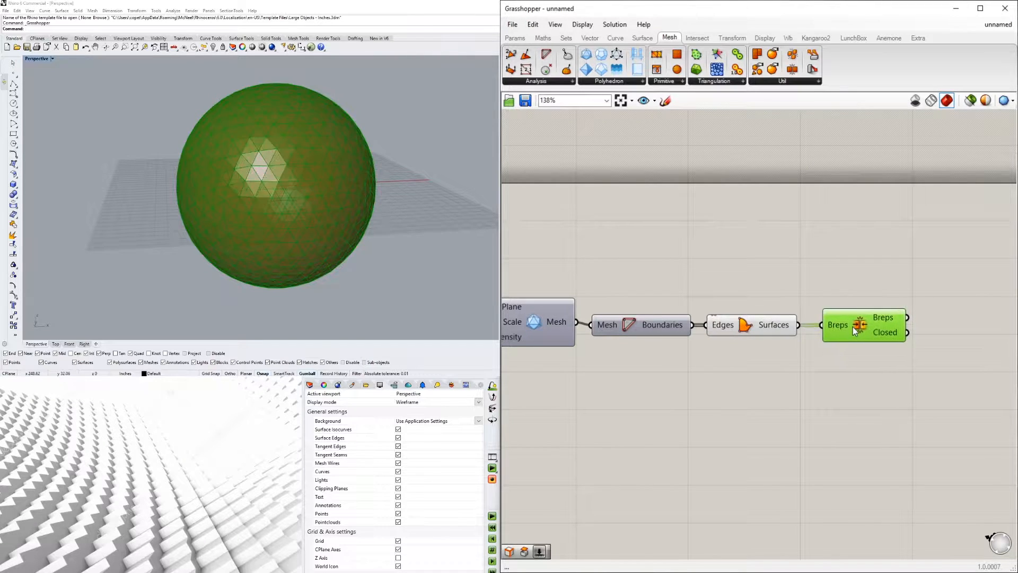
{"action": "left_click", "coordinate": [796, 345]}
{"action": "scroll", "coordinate": [796, 346], "scroll_direction": "down", "scroll_amount": 2}
{"action": "right_click_drag", "start_coordinate": [749, 348], "coordinate": [878, 323]}
{"action": "scroll", "coordinate": [755, 308], "scroll_direction": "up", "scroll_amount": 1}
{"action": "left_click", "coordinate": [747, 306]}
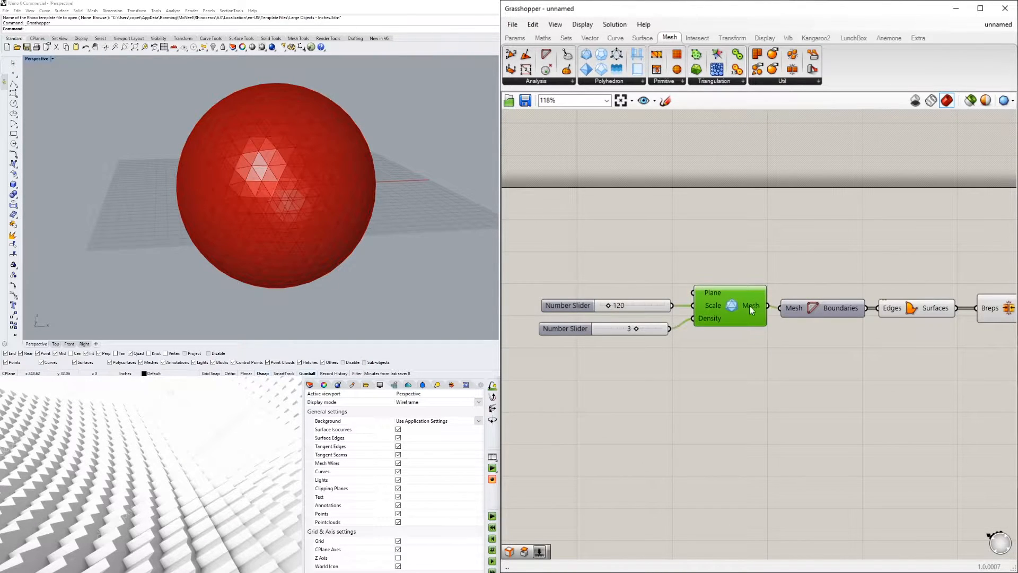
{"action": "right_click_drag", "start_coordinate": [1012, 303], "coordinate": [841, 308]}
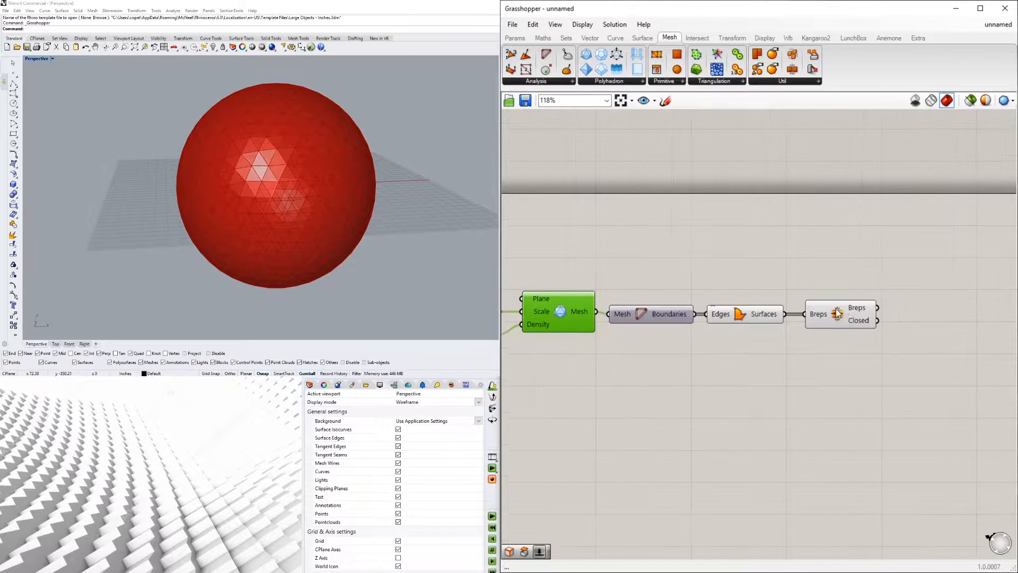
Turn off the preview of the Boundary Surfaces component and check the joined sphere
{"action": "right_click", "coordinate": [738, 313]}
{"action": "left_click", "coordinate": [755, 334]}
{"action": "left_click", "coordinate": [806, 298]}
{"action": "left_click", "coordinate": [806, 301]}
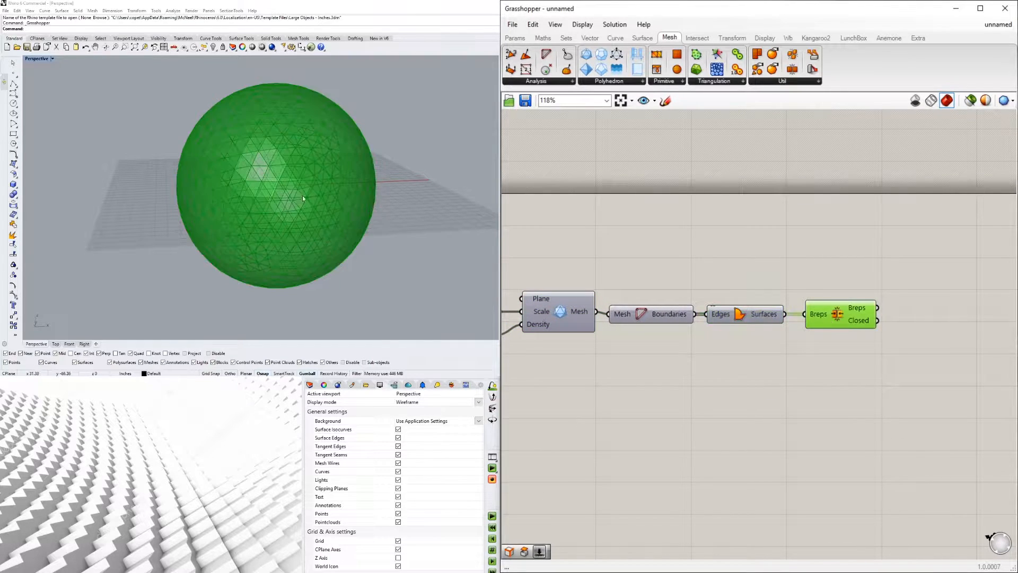
{"action": "left_click", "coordinate": [870, 285]}
{"action": "right_click_drag", "start_coordinate": [299, 164], "coordinate": [261, 147]}
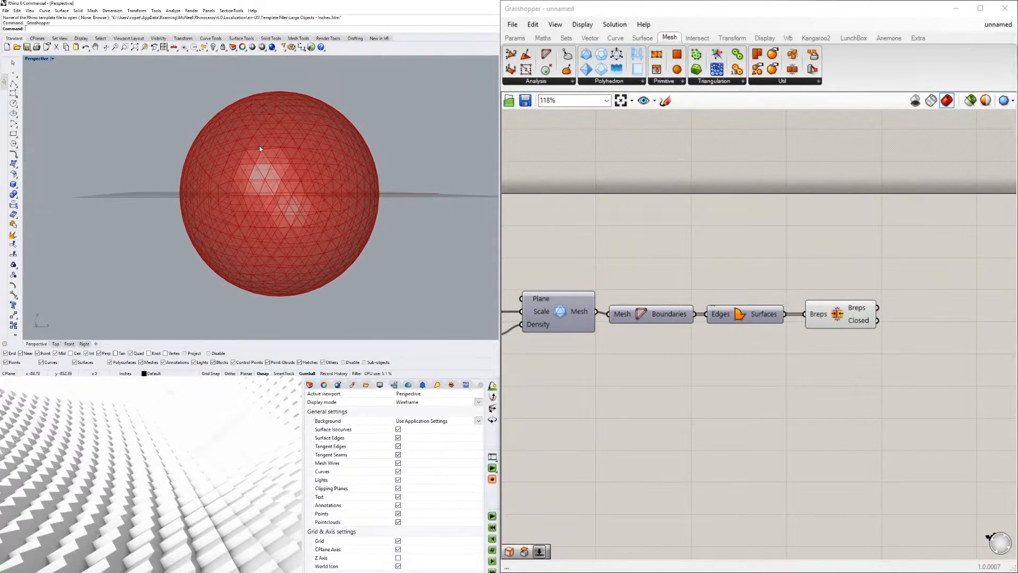
Add a Box parameter fed by the joined Breps output and position it above and beyond Brep Join
{"action": "left_click", "coordinate": [849, 317]}
{"action": "right_click_drag", "start_coordinate": [889, 321], "coordinate": [759, 318]}
{"action": "left_click", "coordinate": [797, 297]}
{"action": "double_click", "coordinate": [816, 294]}
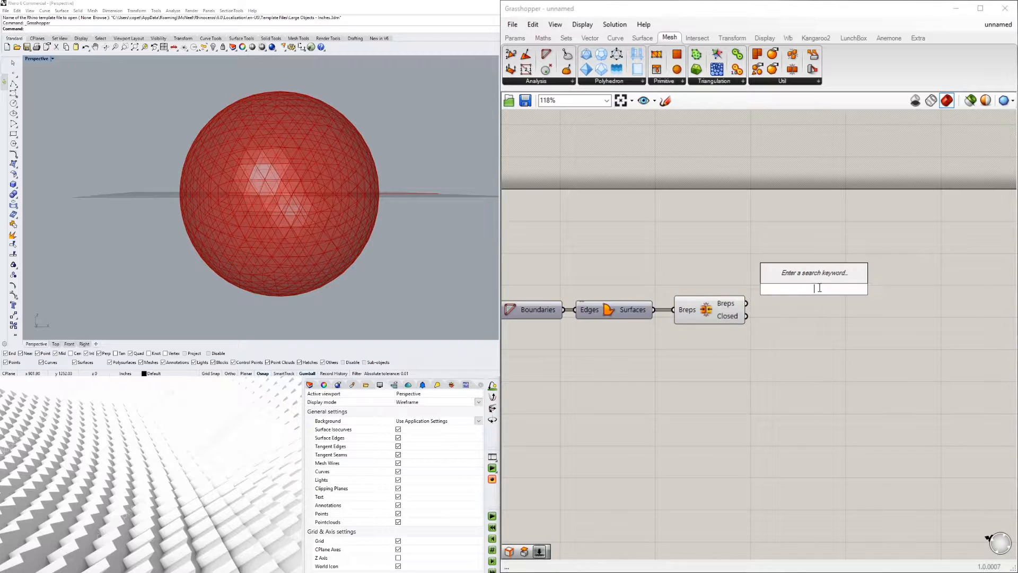
{"action": "type", "text": "BOX"}
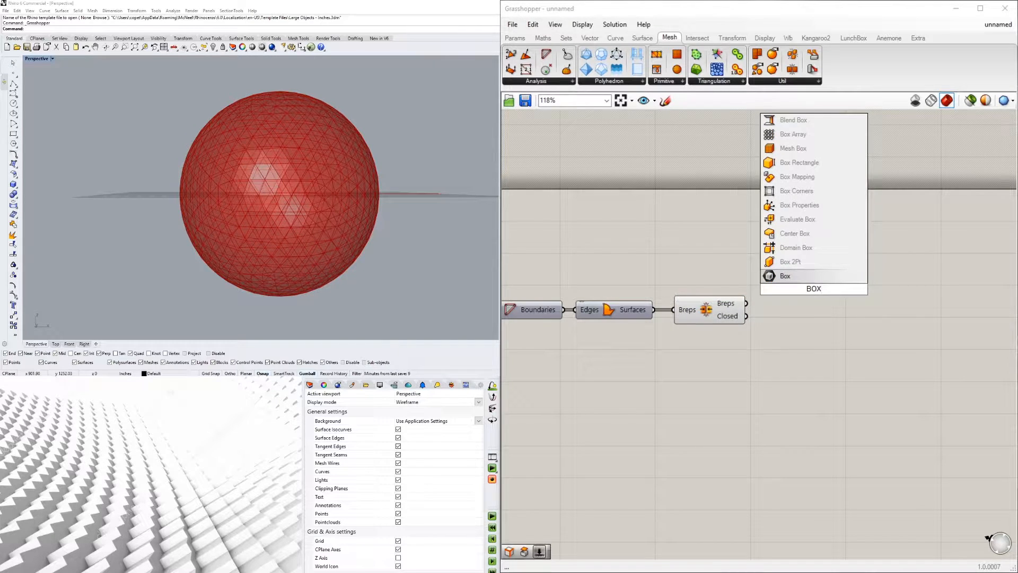
{"action": "key", "text": "Return"}
{"action": "left_click_drag", "start_coordinate": [747, 304], "coordinate": [827, 268]}
{"action": "left_click", "coordinate": [760, 313]}
{"action": "scroll", "coordinate": [361, 159], "scroll_direction": "down", "scroll_amount": 4}
{"action": "right_click_drag", "start_coordinate": [361, 159], "coordinate": [393, 172]}
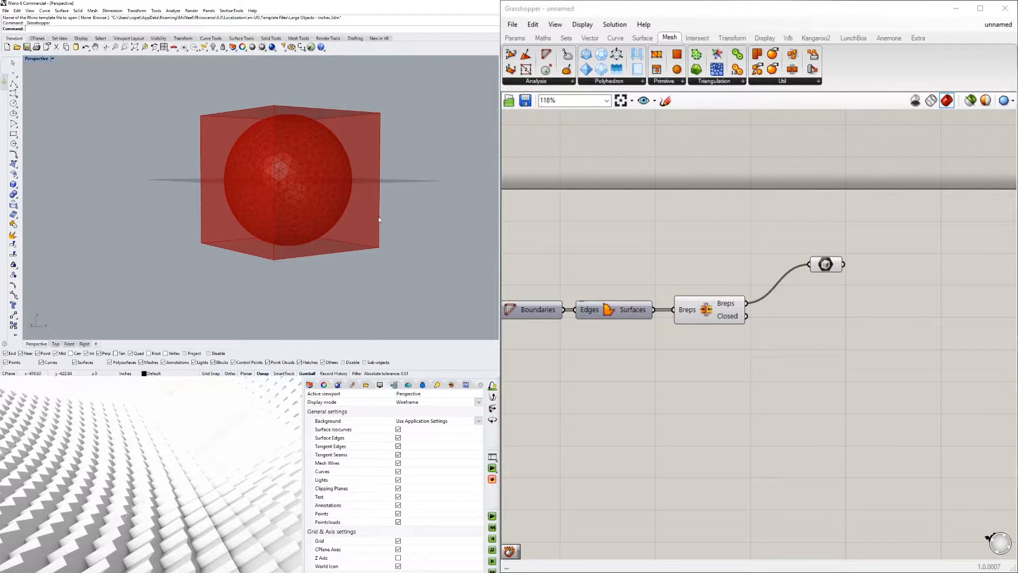
{"action": "left_click_drag", "start_coordinate": [833, 270], "coordinate": [804, 257]}
Add a Deconstruct Brep component fed by the Box parameter and turn off the Box preview
{"action": "double_click", "coordinate": [898, 264]}
{"action": "type", "text": "DEC"}
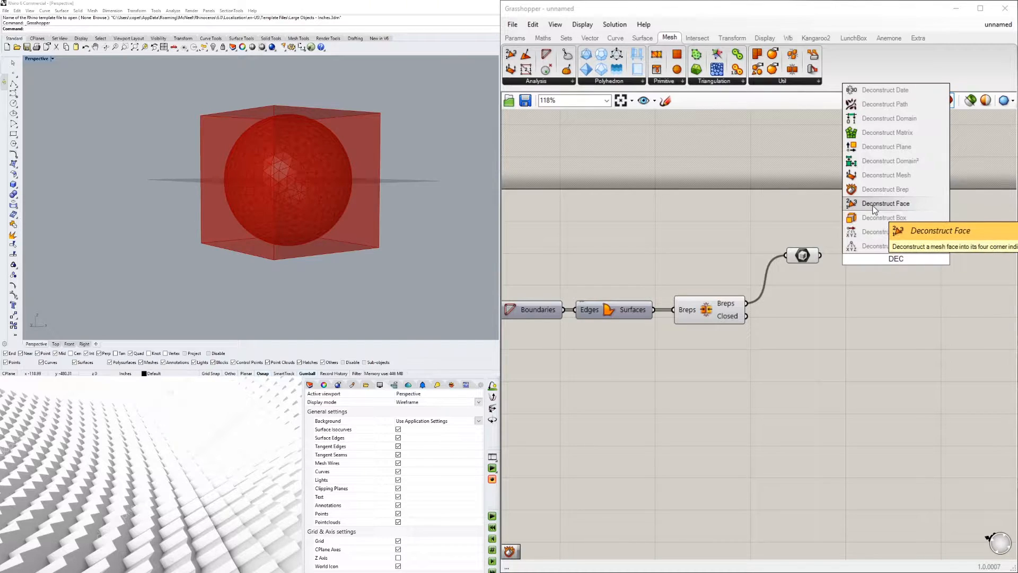
{"action": "left_click", "coordinate": [884, 189]}
{"action": "left_click_drag", "start_coordinate": [820, 255], "coordinate": [874, 247]}
{"action": "right_click", "coordinate": [806, 255]}
{"action": "left_click", "coordinate": [830, 276]}
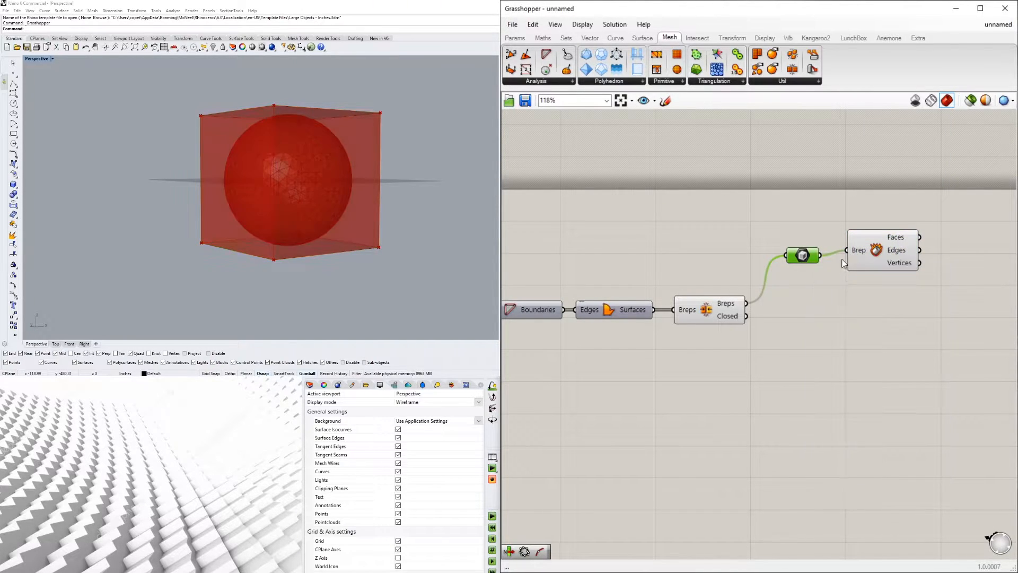
{"action": "left_click", "coordinate": [882, 253]}
{"action": "right_click_drag", "start_coordinate": [925, 247], "coordinate": [860, 256]}
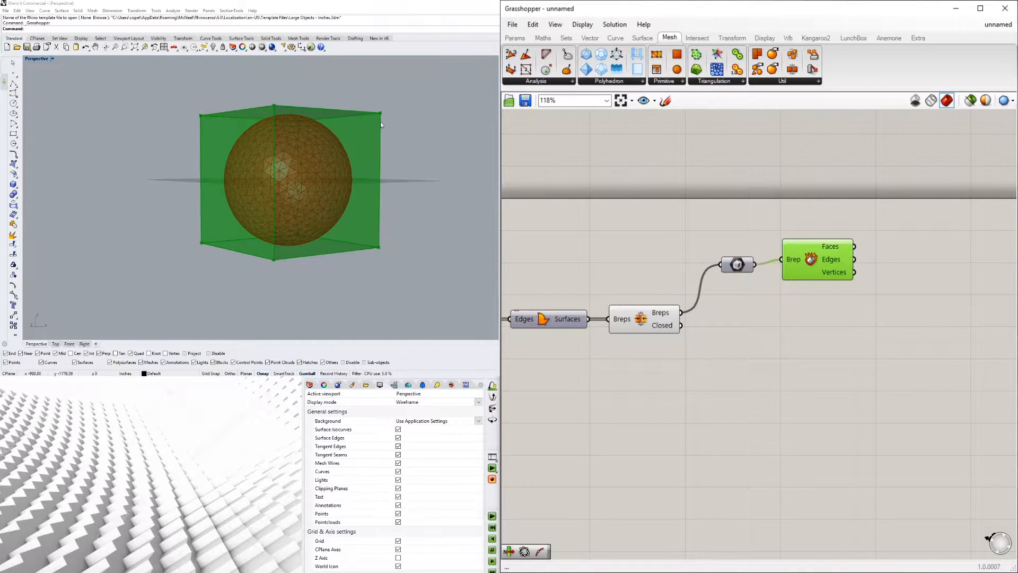
Add a List Item component fed by the Edges output of Deconstruct Brep
{"action": "double_click", "coordinate": [904, 260]}
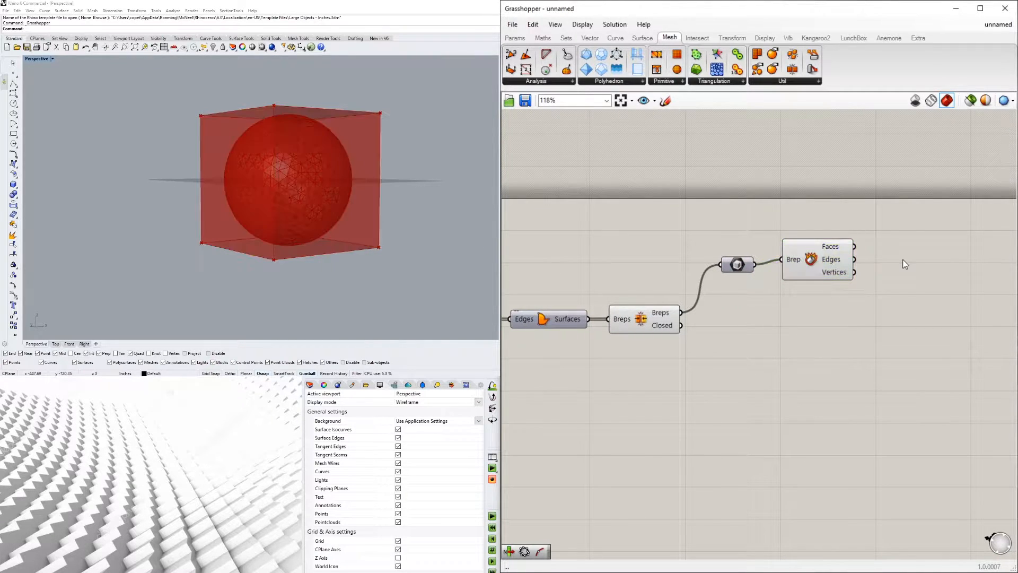
{"action": "type", "text": "LiST"}
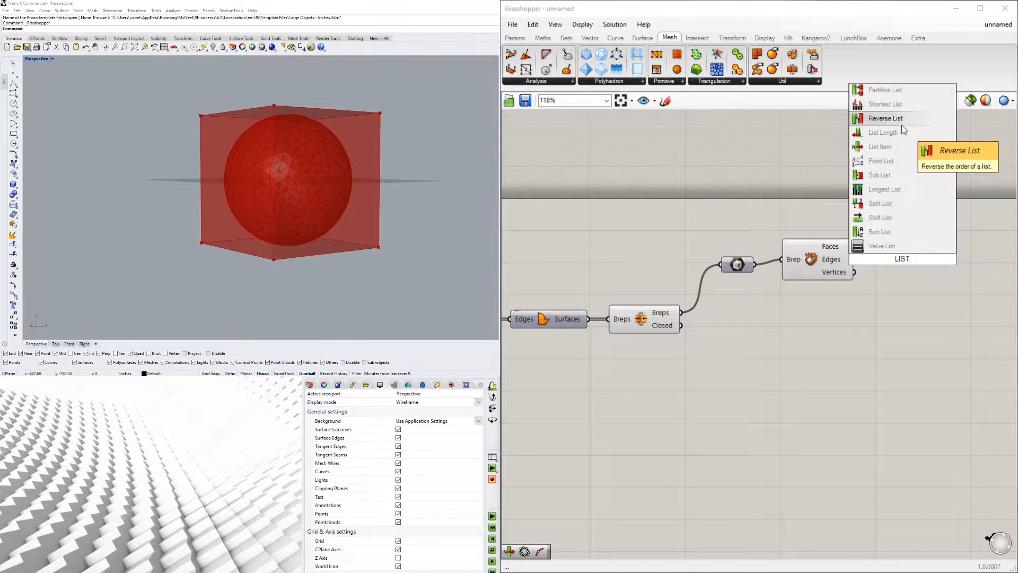
{"action": "left_click", "coordinate": [903, 148]}
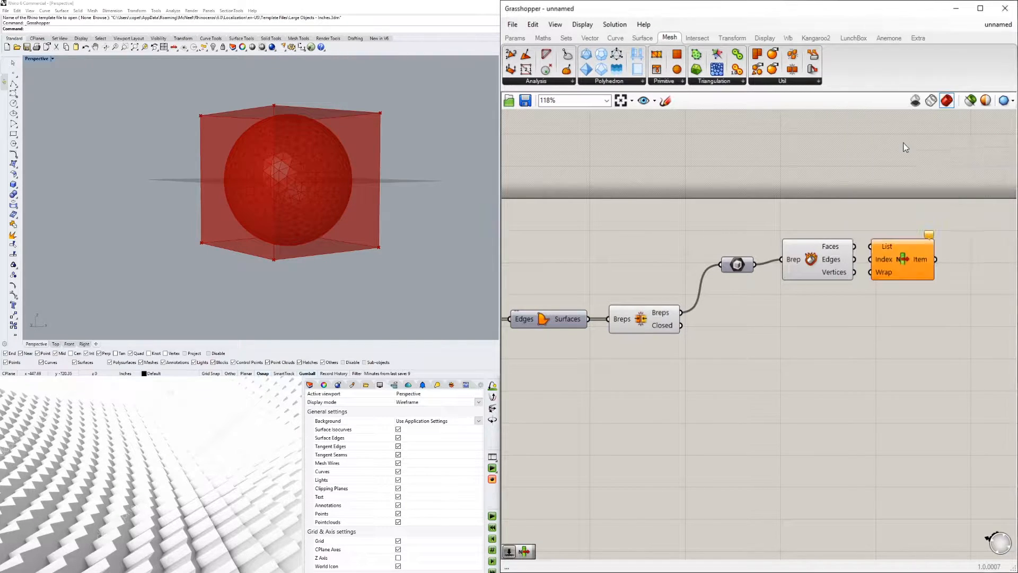
{"action": "left_click_drag", "start_coordinate": [909, 259], "coordinate": [948, 277]}
{"action": "left_click_drag", "start_coordinate": [854, 260], "coordinate": [923, 276]}
{"action": "left_click", "coordinate": [923, 271]}
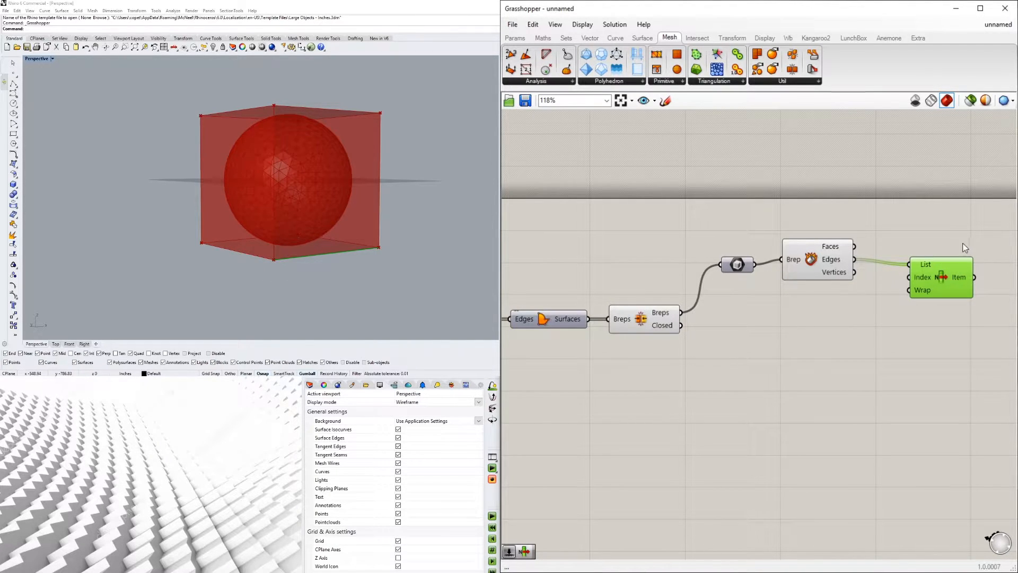
Reverse the List input of List Item to pick a vertical box edge, and move the component closer to Deconstruct Brep
{"action": "right_click", "coordinate": [926, 266]}
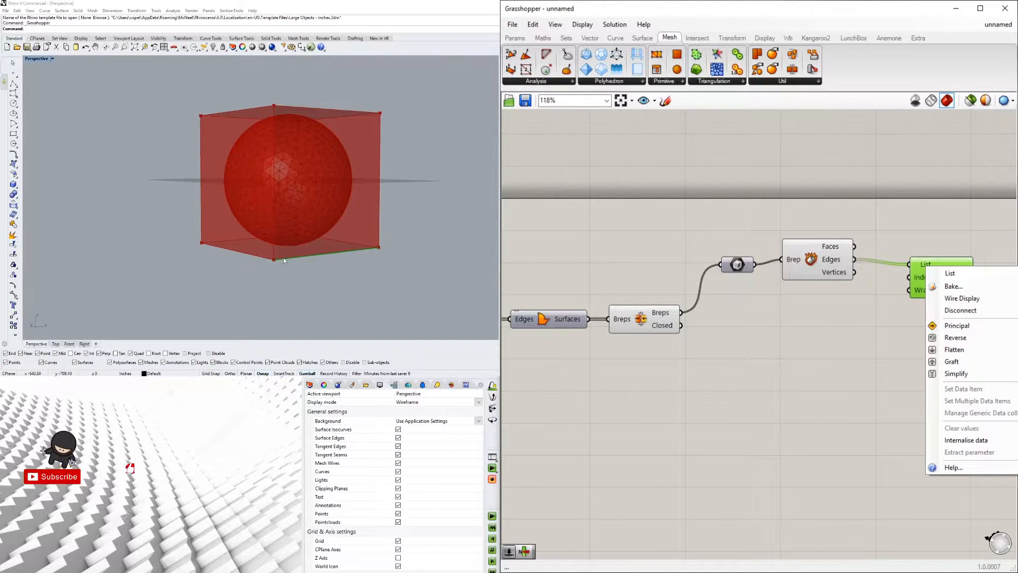
{"action": "left_click", "coordinate": [955, 337]}
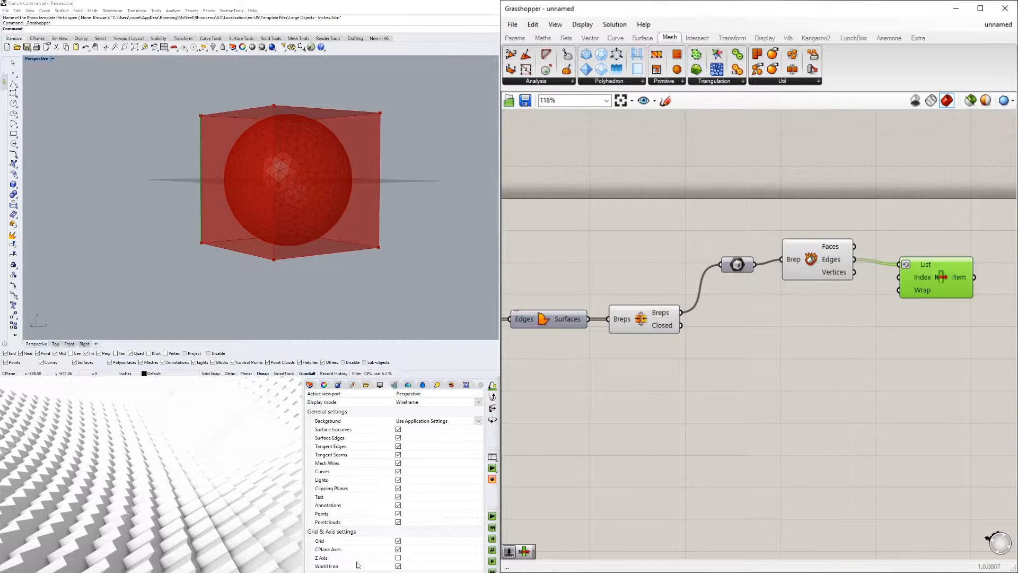
{"action": "left_click_drag", "start_coordinate": [941, 281], "coordinate": [919, 271]}
Add a curve Length component fed by the List Item output and review the scale and density sliders
{"action": "right_click_drag", "start_coordinate": [952, 312], "coordinate": [840, 335]}
{"action": "left_click", "coordinate": [884, 338]}
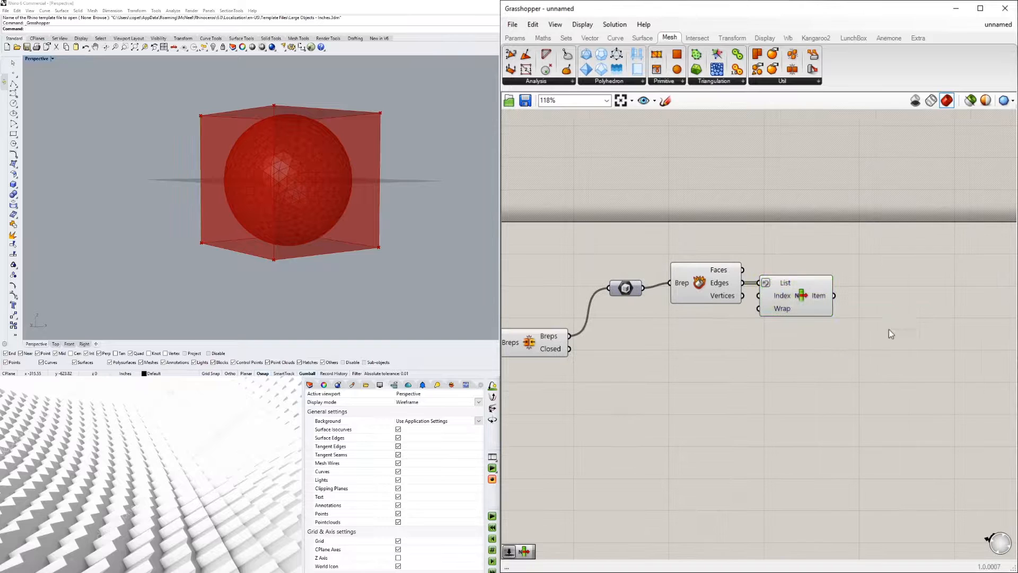
{"action": "left_click", "coordinate": [793, 296]}
{"action": "double_click", "coordinate": [892, 298]}
{"action": "type", "text": "LENG"}
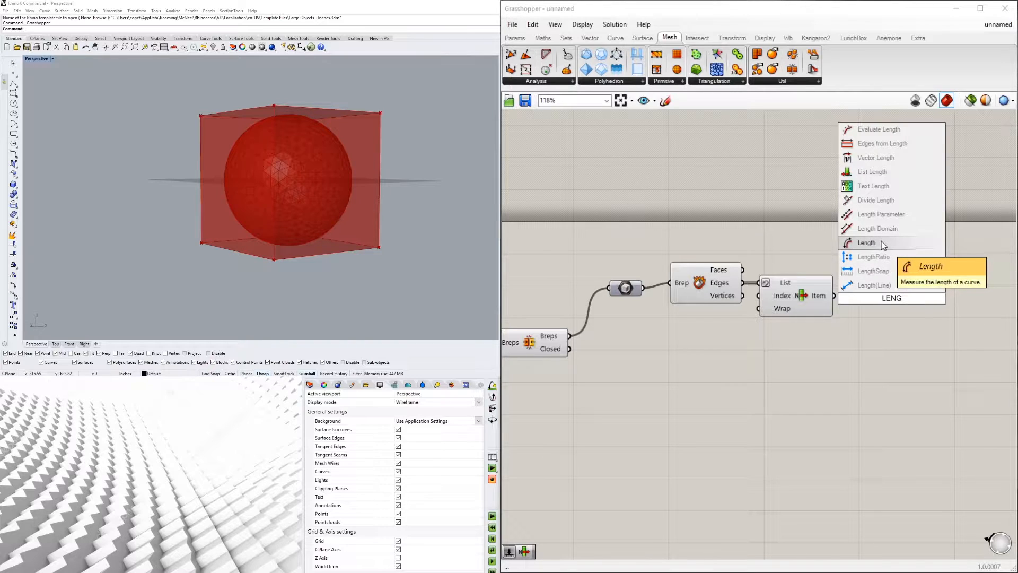
{"action": "left_click", "coordinate": [866, 243]}
{"action": "left_click_drag", "start_coordinate": [834, 295], "coordinate": [874, 297]}
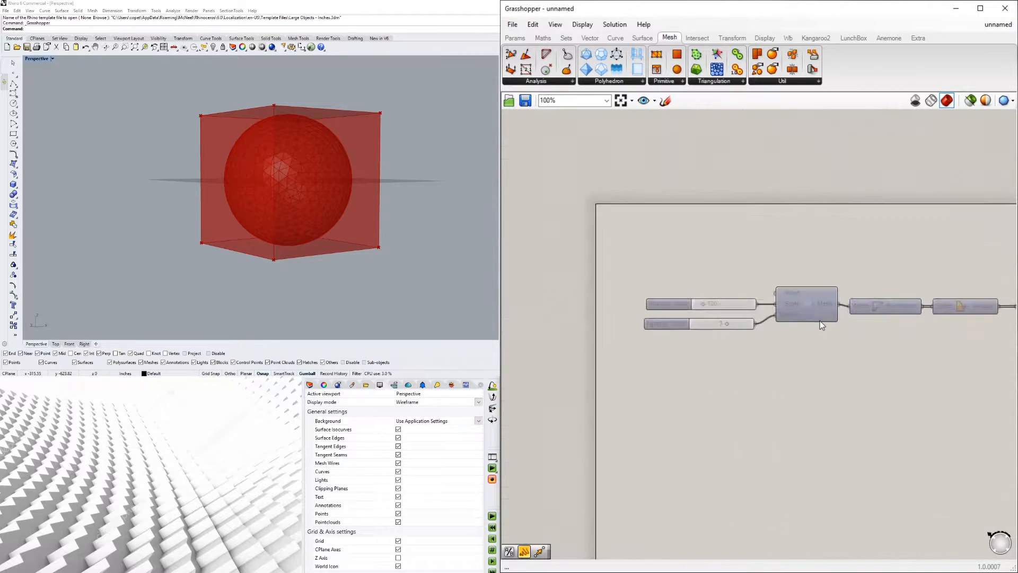
{"action": "scroll", "coordinate": [726, 305], "scroll_direction": "up", "scroll_amount": 1}
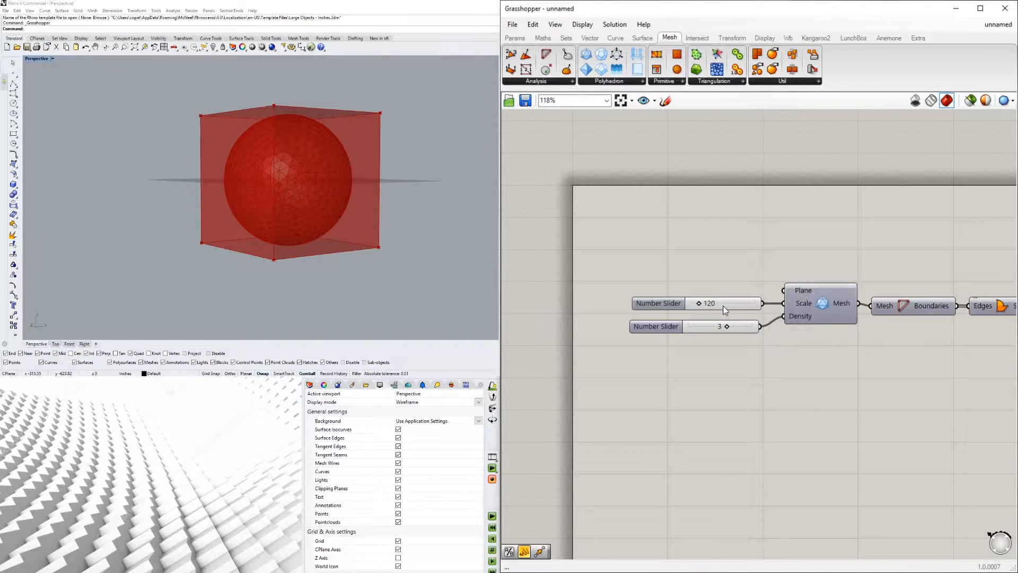
{"action": "scroll", "coordinate": [812, 321], "scroll_direction": "down", "scroll_amount": 2}
{"action": "right_click_drag", "start_coordinate": [795, 324], "coordinate": [643, 333]}
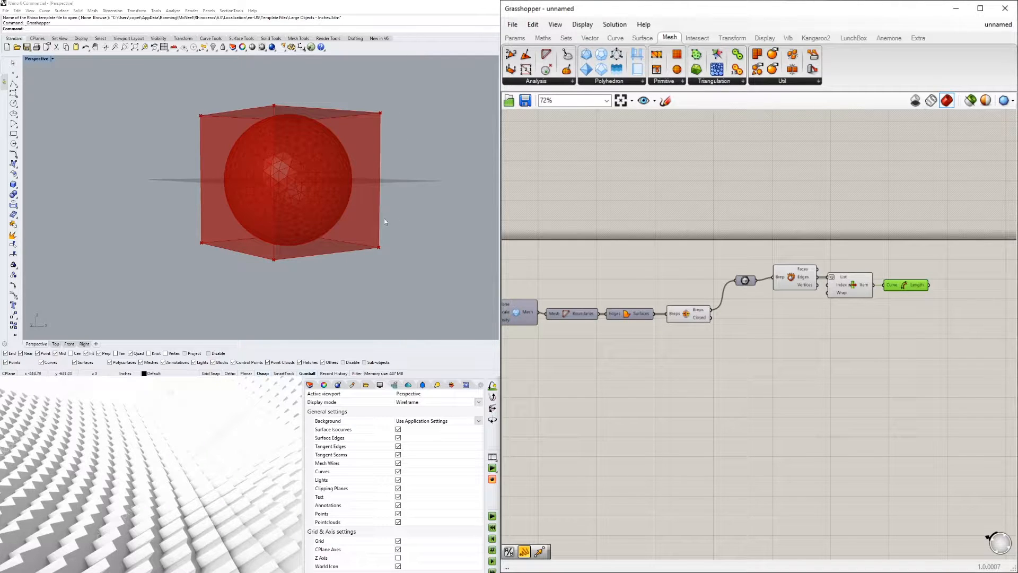
{"action": "double_click", "coordinate": [970, 304]}
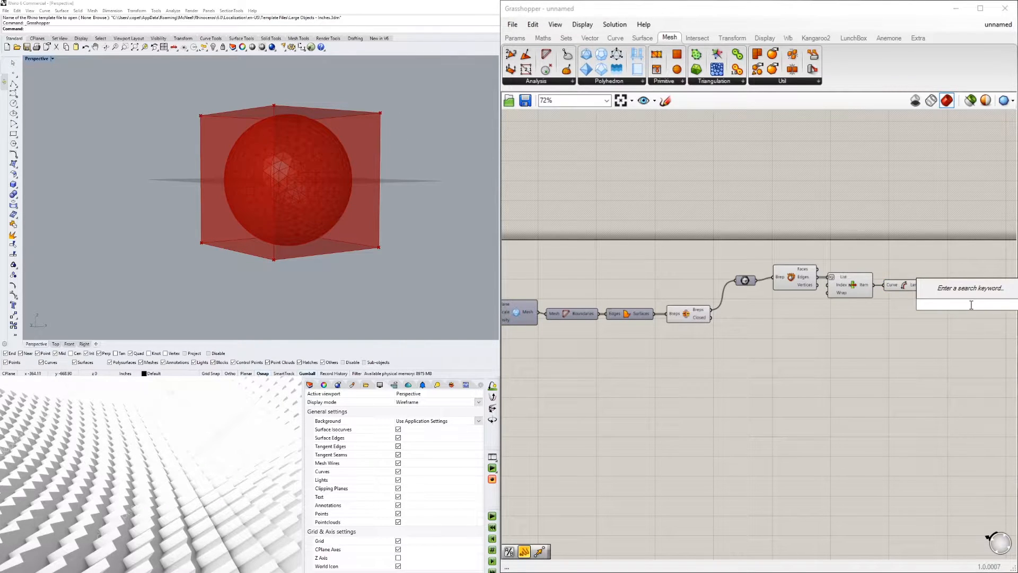
{"action": "key", "text": "Return"}
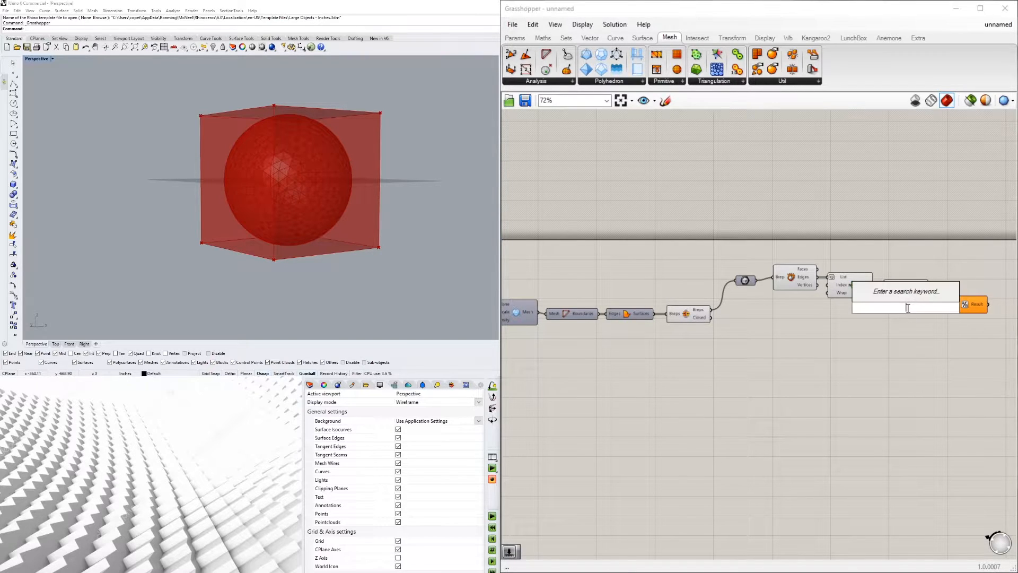
{"action": "right_click", "coordinate": [955, 308]}
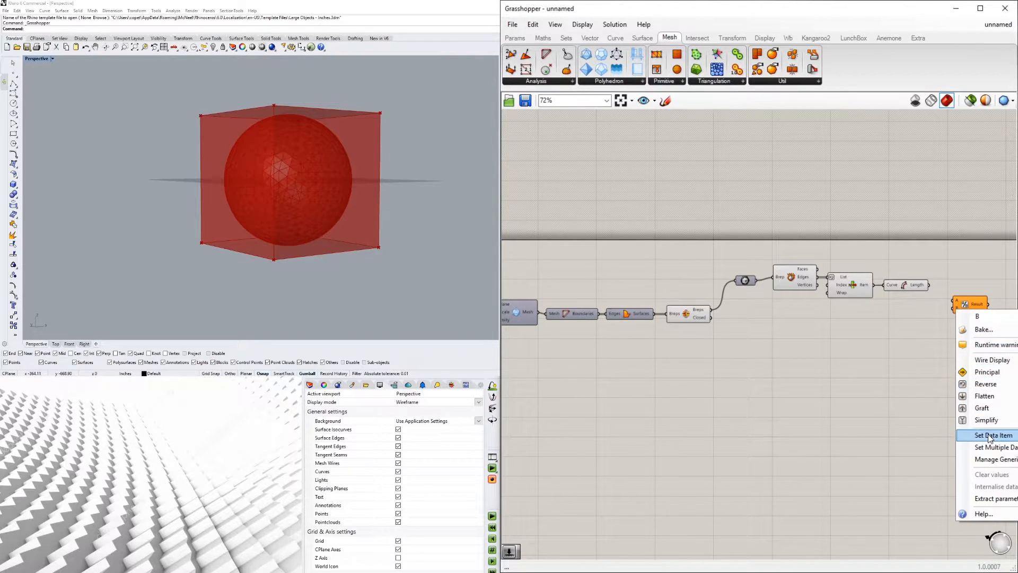
{"action": "left_click", "coordinate": [968, 306]}
{"action": "left_click_drag", "start_coordinate": [968, 306], "coordinate": [835, 334]}
{"action": "right_click", "coordinate": [827, 339]}
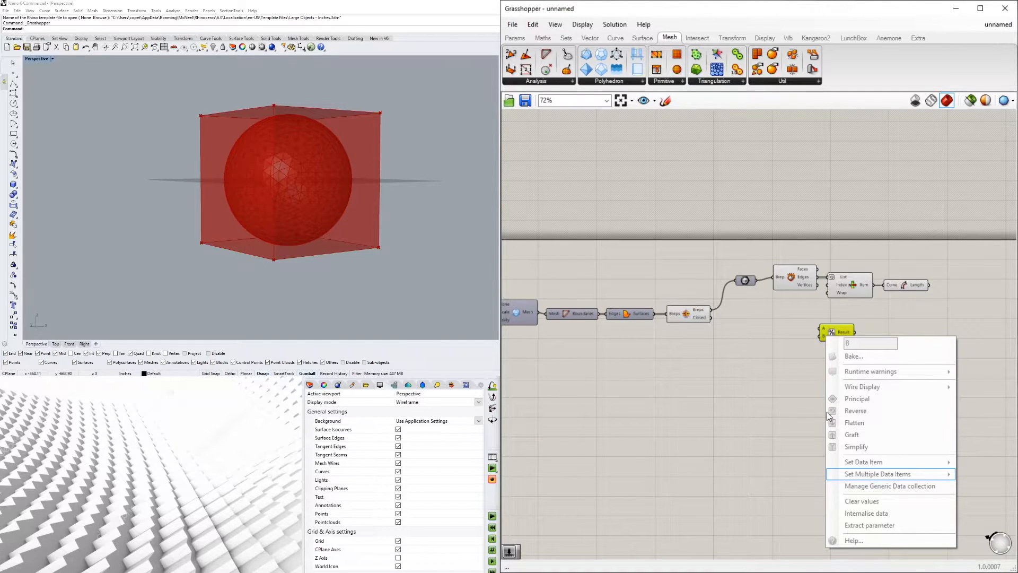
{"action": "left_click", "coordinate": [829, 339]}
{"action": "key", "text": "Delete"}
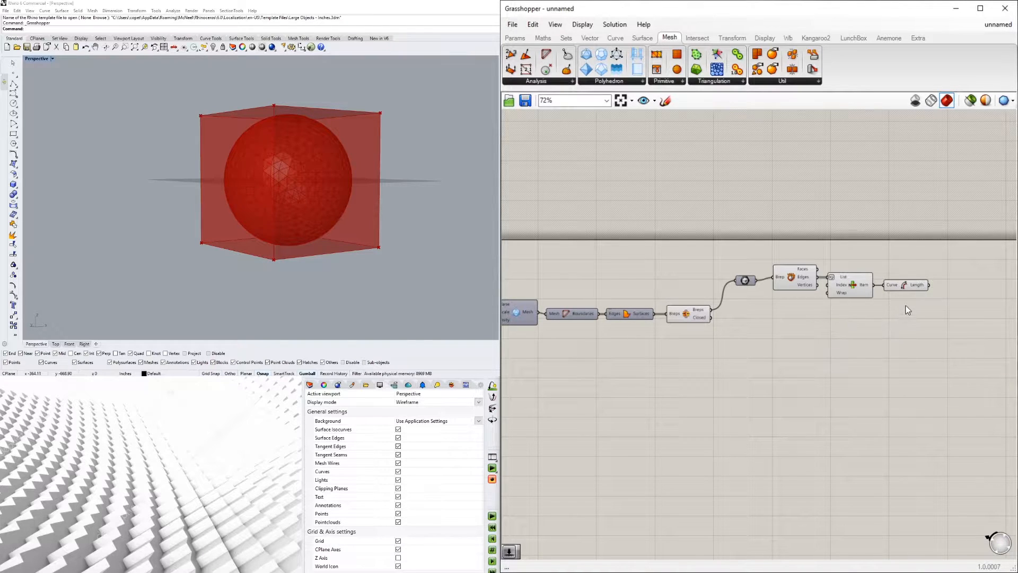
Add a Division component with a divisor of 2 and feed the curve length into its A input
{"action": "double_click", "coordinate": [909, 314]}
{"action": "type", "text": "/"}
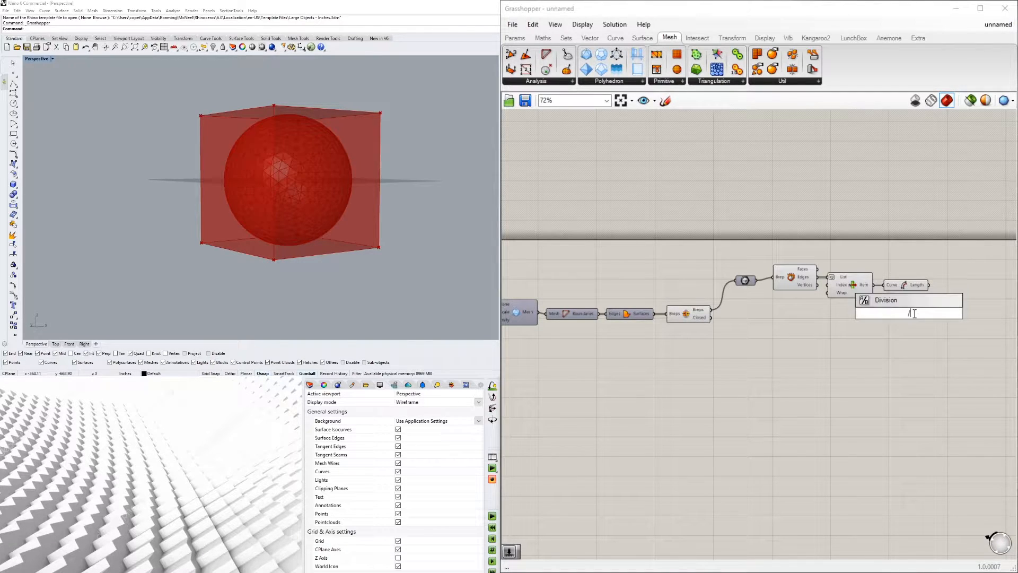
{"action": "type", "text": "2"}
{"action": "key", "text": "Return"}
{"action": "left_click_drag", "start_coordinate": [904, 304], "coordinate": [943, 304]}
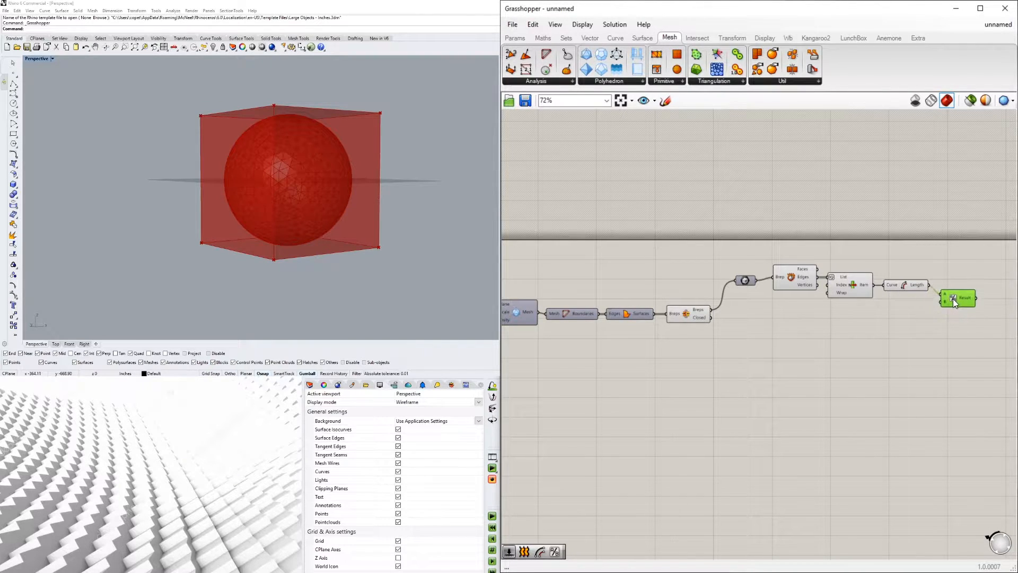
Move the Box, Deconstruct Brep, List Item, Length and Division components down in line with Brep Join
{"action": "left_click_drag", "start_coordinate": [975, 331], "coordinate": [744, 264]}
{"action": "left_click_drag", "start_coordinate": [791, 280], "coordinate": [786, 300]}
{"action": "left_click", "coordinate": [831, 252]}
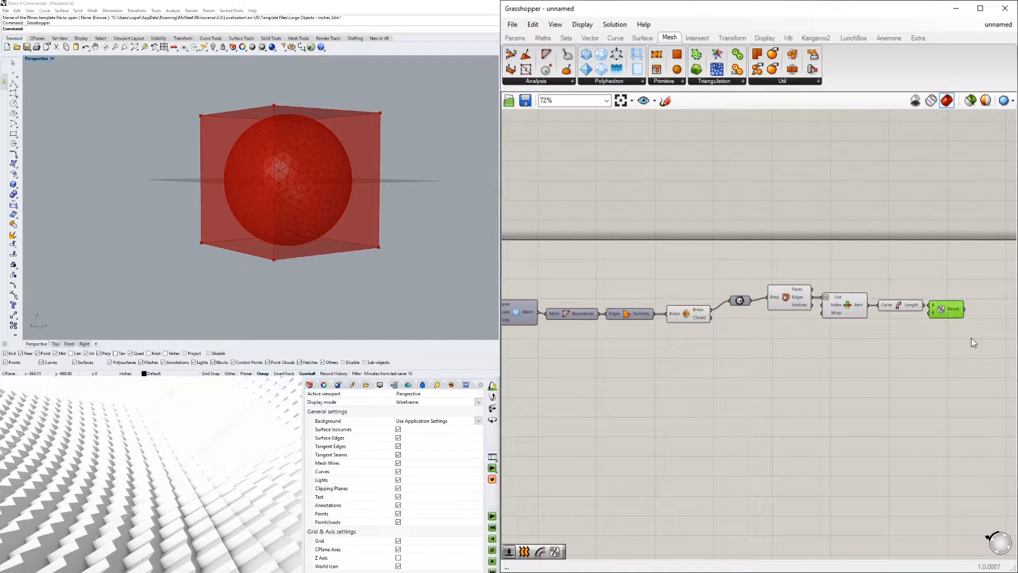
{"action": "mouse_move", "coordinate": [958, 307]}
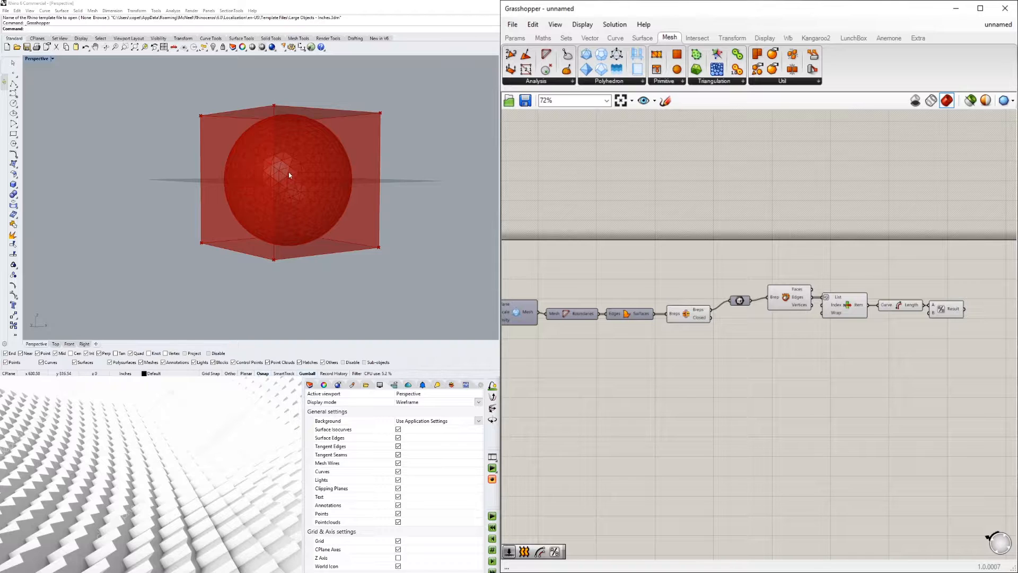
Turn off the preview of the Deconstruct Brep component
{"action": "right_click_drag", "start_coordinate": [844, 314], "coordinate": [813, 317]}
{"action": "left_click", "coordinate": [759, 300]}
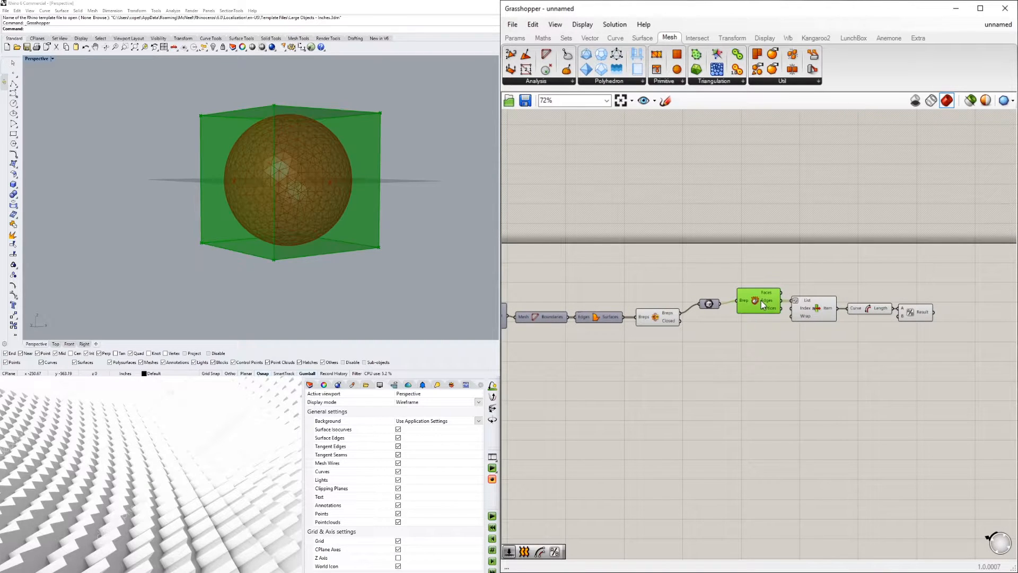
{"action": "right_click", "coordinate": [764, 303]}
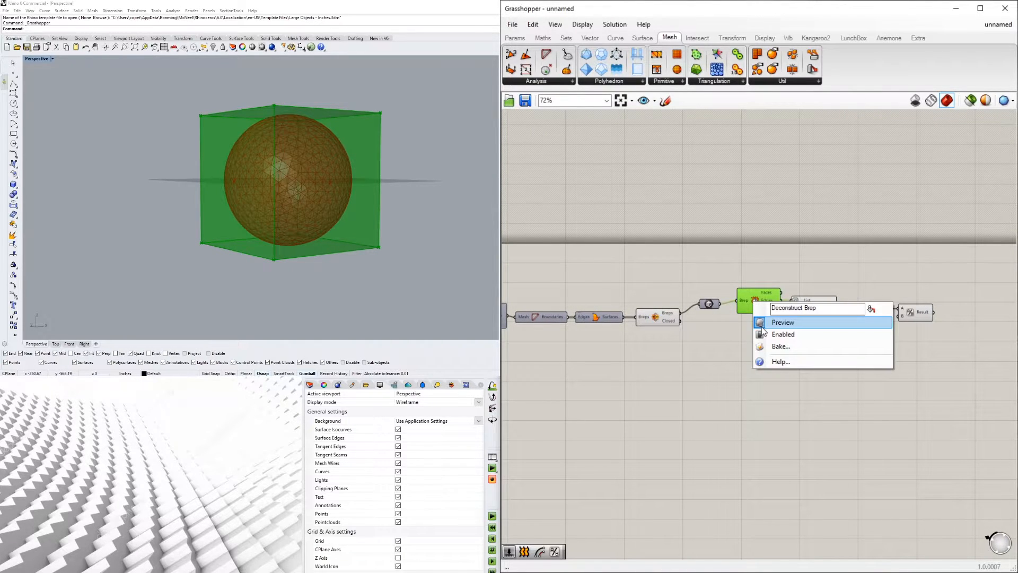
{"action": "left_click", "coordinate": [783, 322]}
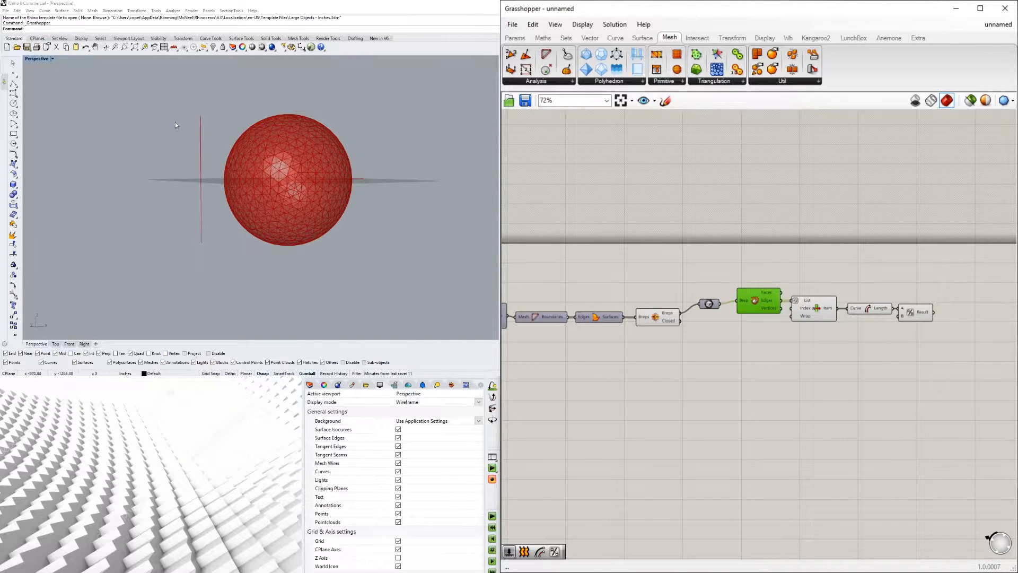
Add a second List Item component above the first and feed it the Faces output of Deconstruct Brep
{"action": "left_click_drag", "start_coordinate": [984, 342], "coordinate": [823, 317]}
{"action": "left_click", "coordinate": [799, 296]}
{"action": "double_click", "coordinate": [855, 285]}
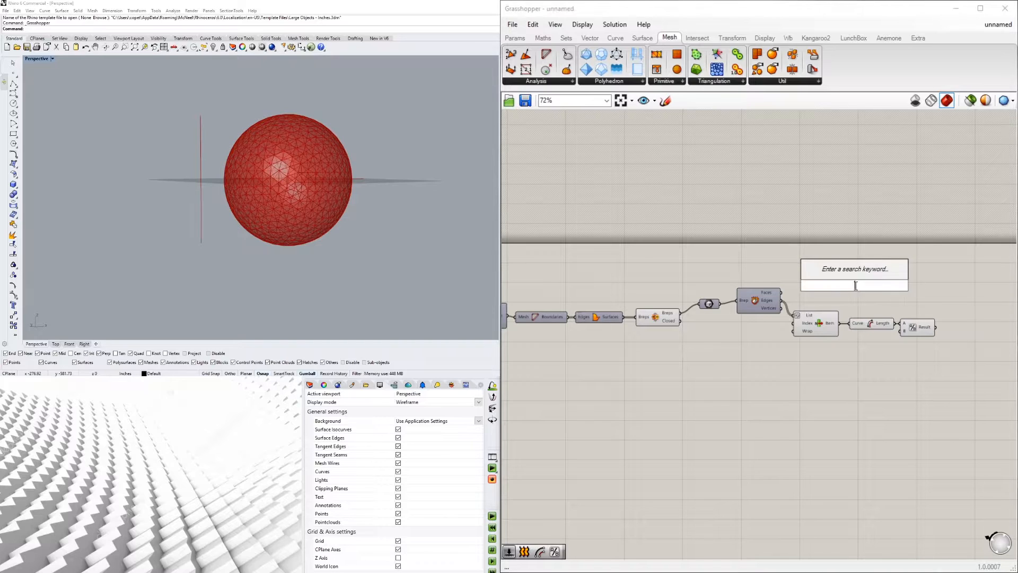
{"action": "type", "text": "LIS"}
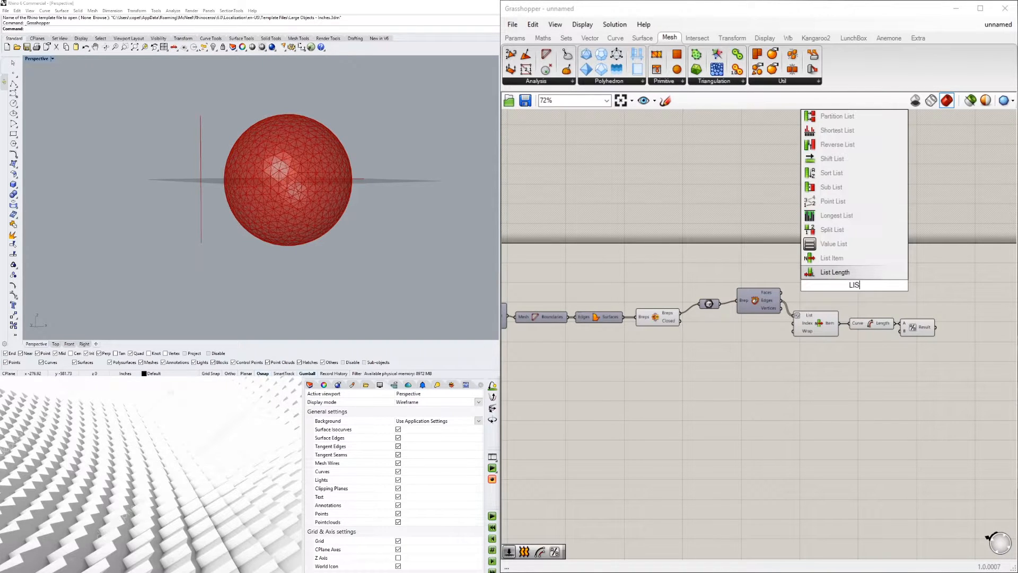
{"action": "left_click", "coordinate": [841, 258]}
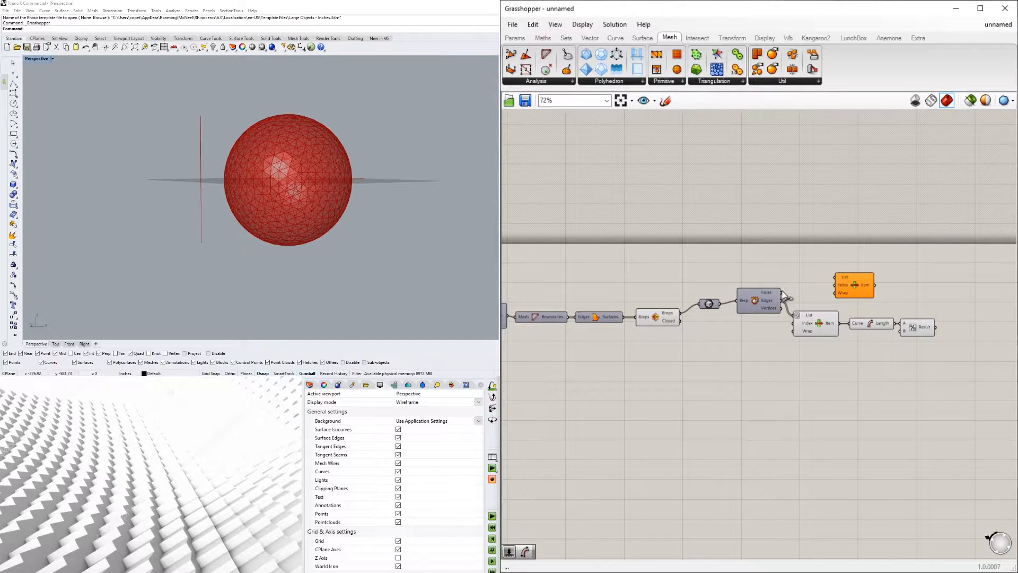
{"action": "left_click_drag", "start_coordinate": [782, 292], "coordinate": [818, 277]}
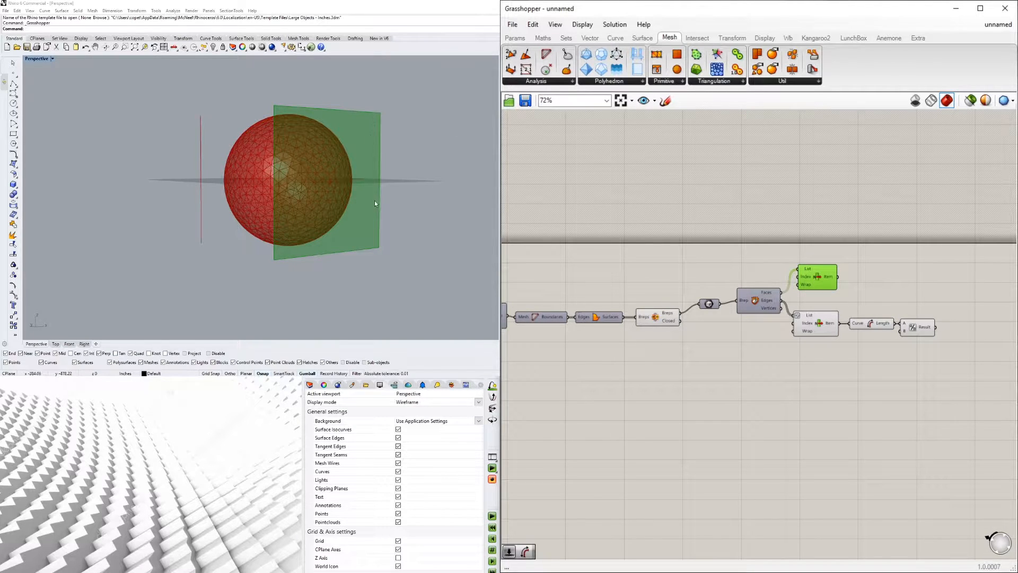
Reverse the List input of the faces List Item so it picks the box's top face
{"action": "right_click", "coordinate": [811, 271]}
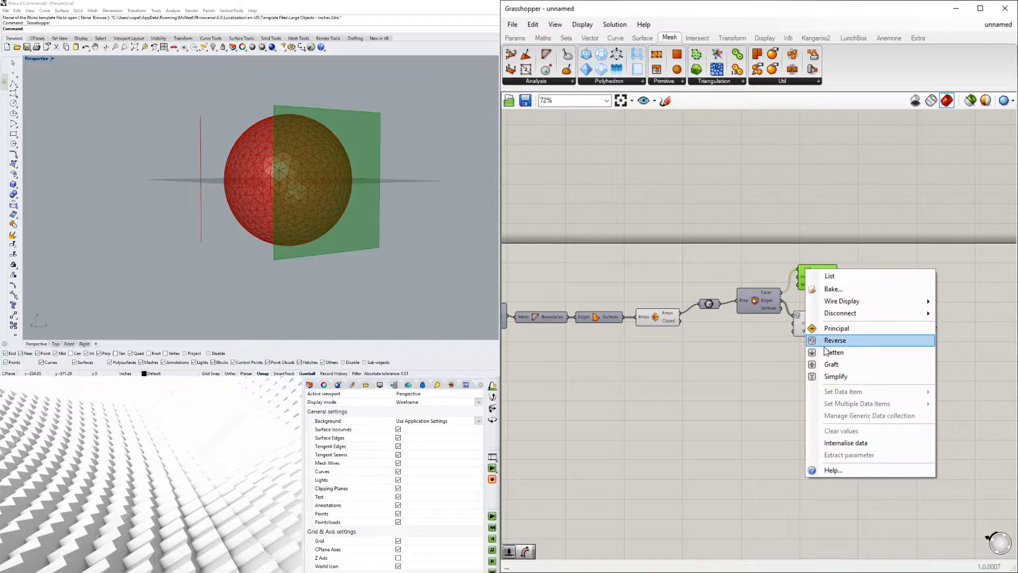
{"action": "left_click", "coordinate": [829, 340]}
{"action": "left_click", "coordinate": [795, 258]}
{"action": "left_click_drag", "start_coordinate": [812, 281], "coordinate": [815, 285]}
{"action": "right_click_drag", "start_coordinate": [318, 69], "coordinate": [315, 109]}
{"action": "right_click_drag", "start_coordinate": [686, 275], "coordinate": [616, 273]}
Add a Move component and feed the faces List Item output into its Geometry input
{"action": "double_click", "coordinate": [832, 285]}
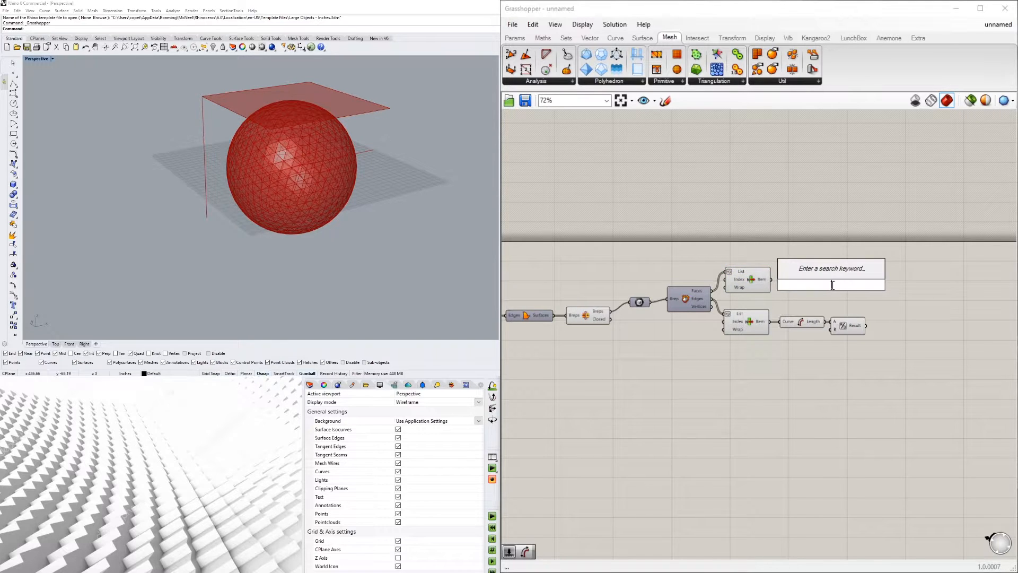
{"action": "type", "text": "MO"}
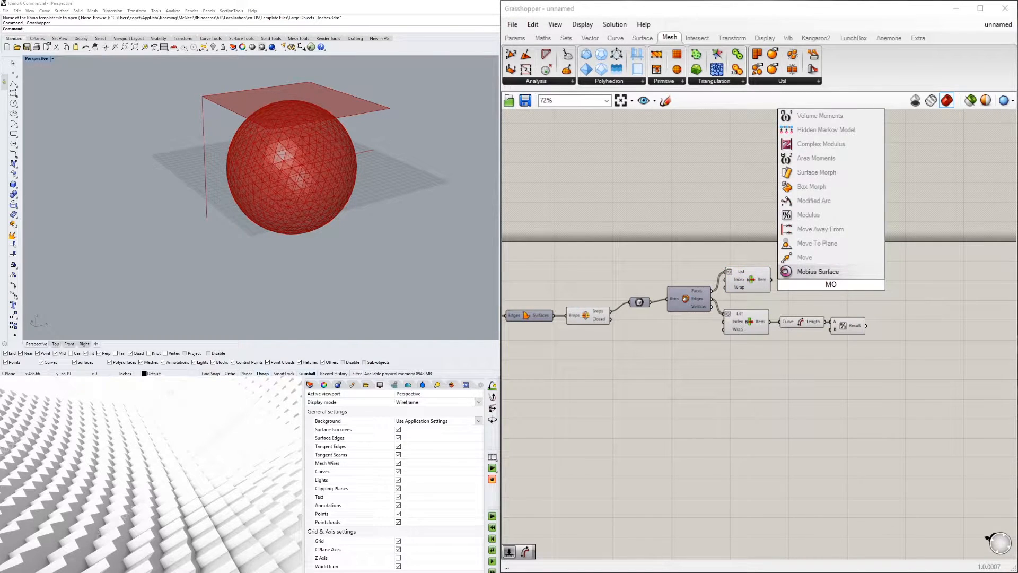
{"action": "left_click", "coordinate": [804, 257]}
{"action": "left_click", "coordinate": [742, 284]}
{"action": "left_click_drag", "start_coordinate": [771, 279], "coordinate": [980, 284]}
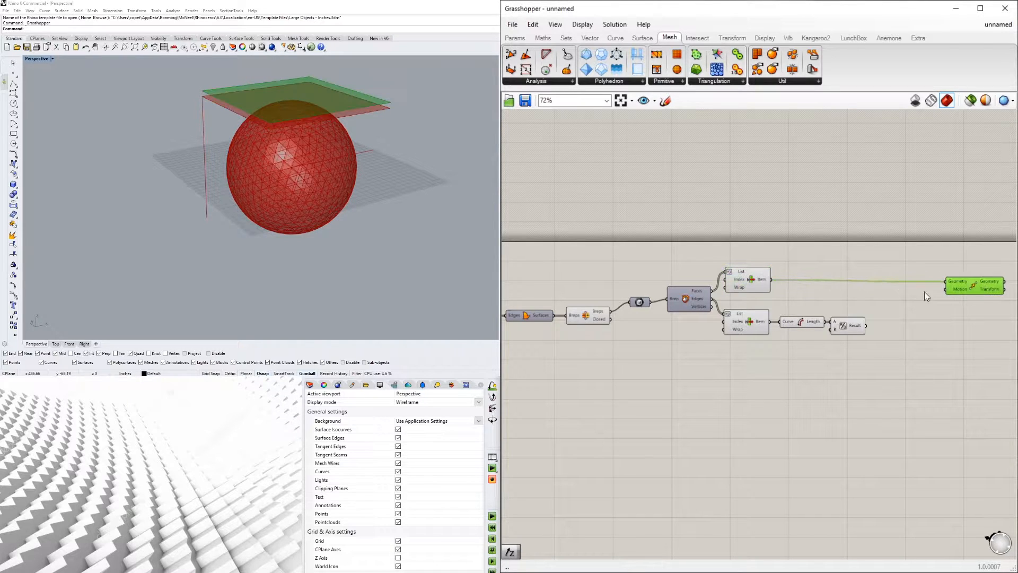
Add a Unit Z vector component before Move and shift Move clear of it
{"action": "double_click", "coordinate": [900, 298]}
{"action": "type", "text": "z"}
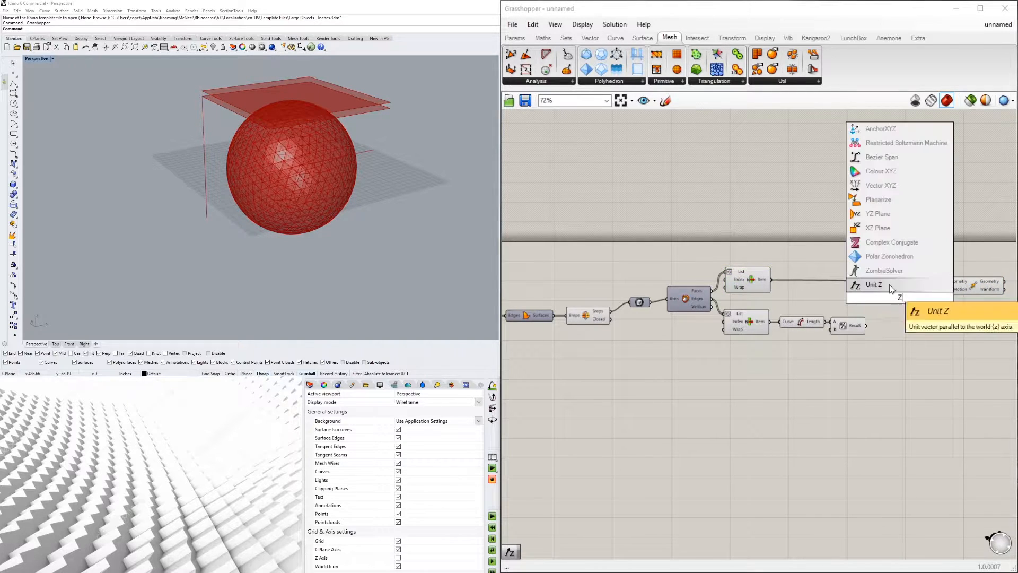
{"action": "left_click", "coordinate": [892, 285]}
{"action": "right_click_drag", "start_coordinate": [952, 298], "coordinate": [897, 311]}
{"action": "scroll", "coordinate": [898, 311], "scroll_direction": "up", "scroll_amount": 1}
{"action": "left_click_drag", "start_coordinate": [919, 300], "coordinate": [949, 287]}
Add a Negative component fed by the Unit Z vector
{"action": "double_click", "coordinate": [906, 306]}
{"action": "type", "text": "neg"}
{"action": "left_click", "coordinate": [894, 291]}
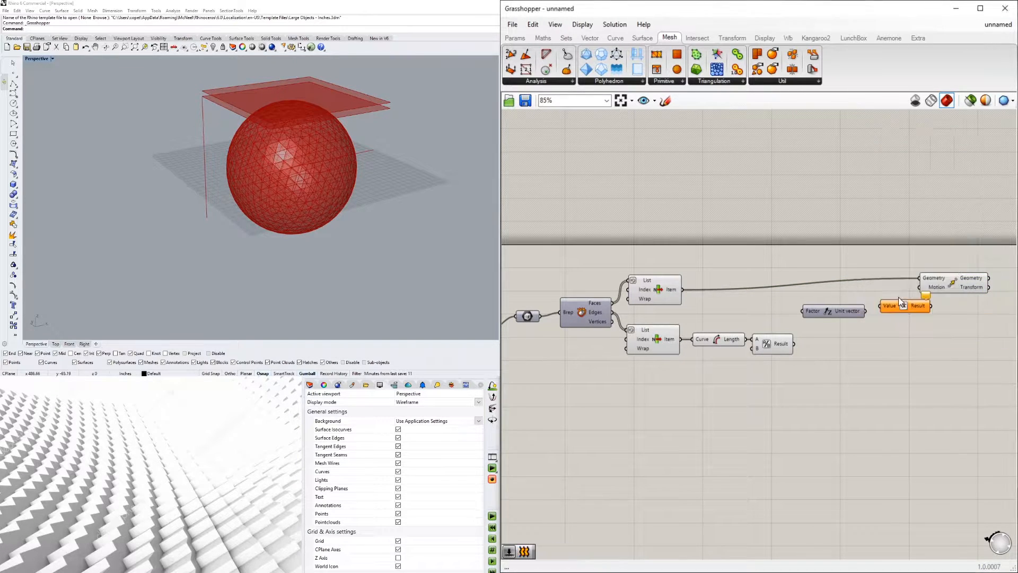
{"action": "left_click_drag", "start_coordinate": [866, 312], "coordinate": [893, 311]}
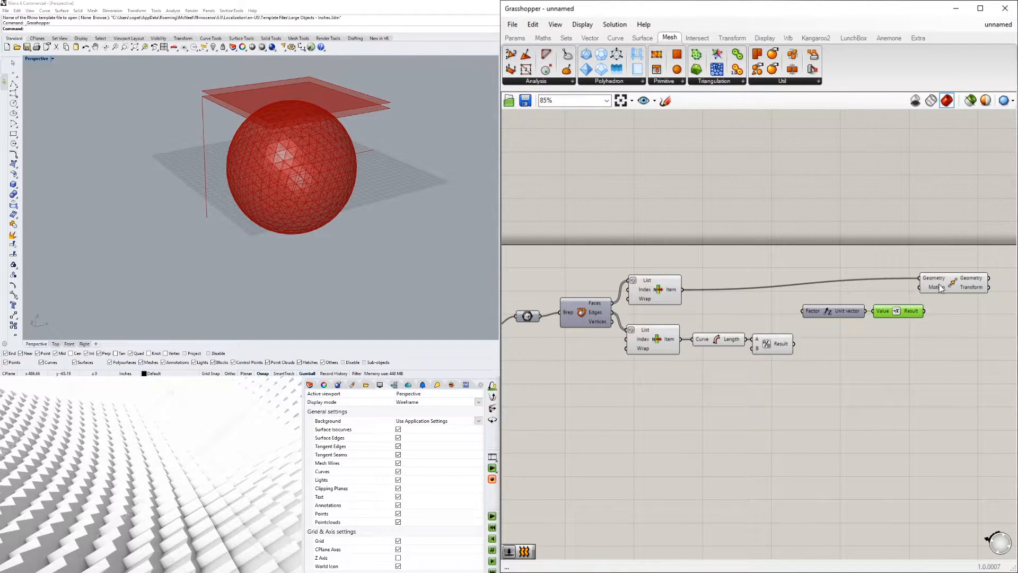
Feed the Division result into Unit Z's Factor and the Negative result into Move's Motion, aligning the components in a row
{"action": "left_click_drag", "start_coordinate": [938, 287], "coordinate": [947, 281]}
{"action": "left_click_drag", "start_coordinate": [901, 342], "coordinate": [832, 307]}
{"action": "left_click_drag", "start_coordinate": [836, 314], "coordinate": [821, 336]}
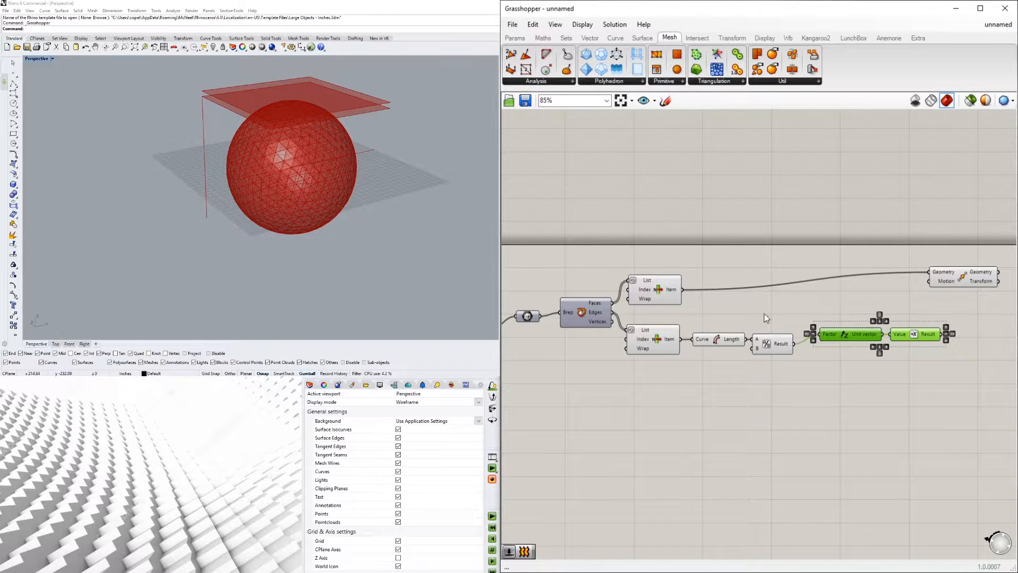
{"action": "left_click", "coordinate": [711, 342]}
{"action": "left_click", "coordinate": [770, 342]}
{"action": "right_click_drag", "start_coordinate": [882, 323], "coordinate": [838, 326]}
{"action": "left_click_drag", "start_coordinate": [895, 367], "coordinate": [803, 344]}
{"action": "left_click_drag", "start_coordinate": [906, 266], "coordinate": [944, 322]}
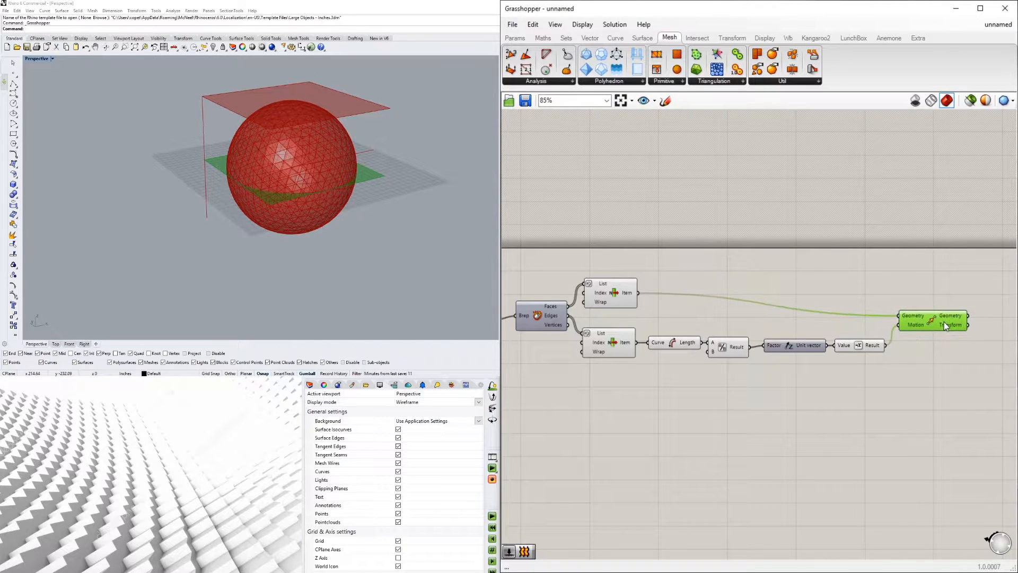
{"action": "left_click", "coordinate": [971, 358]}
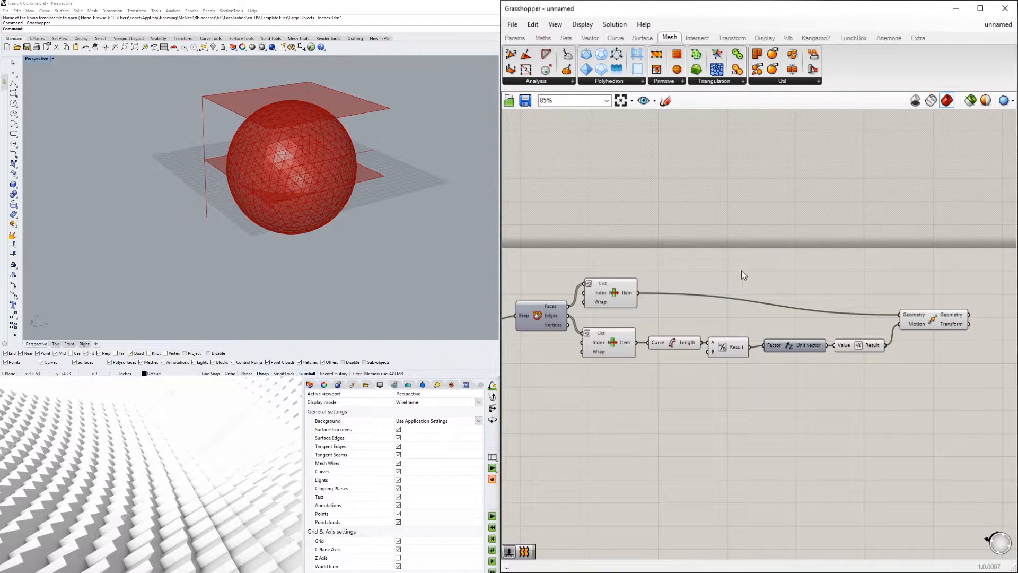
Turn off the preview of both List Item components
{"action": "left_click_drag", "start_coordinate": [634, 378], "coordinate": [605, 271]}
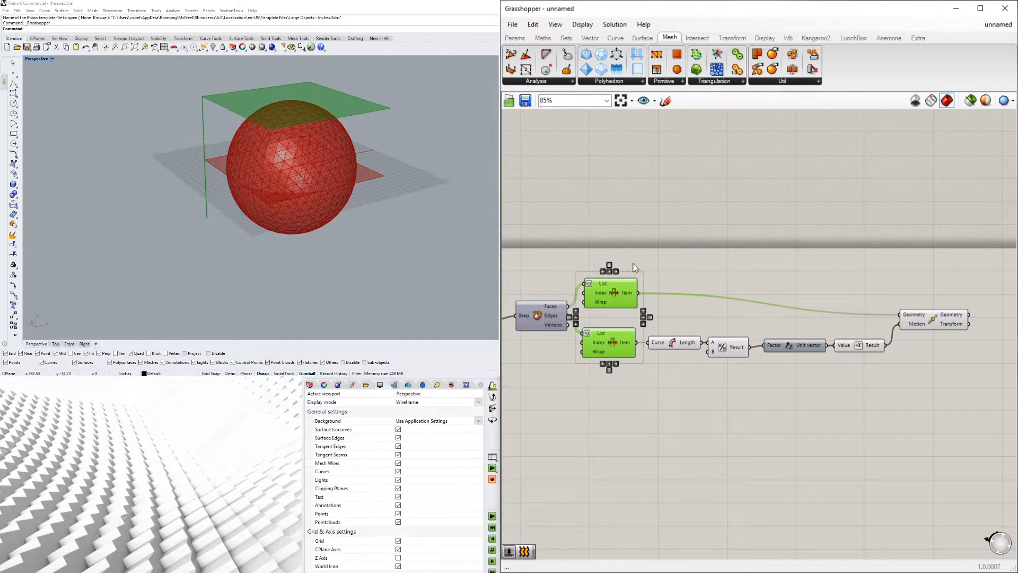
{"action": "left_click", "coordinate": [691, 257]}
{"action": "left_click_drag", "start_coordinate": [605, 378], "coordinate": [585, 285]}
{"action": "middle_click", "coordinate": [622, 254]}
{"action": "left_click", "coordinate": [656, 222]}
{"action": "left_click", "coordinate": [780, 207]}
{"action": "left_click", "coordinate": [922, 320]}
{"action": "left_click", "coordinate": [882, 429]}
Add a Split Brep component after Move and feed the moved face into its Cutter input
{"action": "scroll", "coordinate": [285, 197], "scroll_direction": "down", "scroll_amount": 3}
{"action": "mouse_move", "coordinate": [285, 196]}
{"action": "right_mouse_down"}
{"action": "mouse_move", "coordinate": [333, 163]}
{"action": "mouse_move", "coordinate": [292, 172]}
{"action": "mouse_move", "coordinate": [280, 199]}
{"action": "mouse_move", "coordinate": [286, 186]}
{"action": "right_mouse_up"}
{"action": "scroll", "coordinate": [291, 172], "scroll_direction": "up", "scroll_amount": 5}
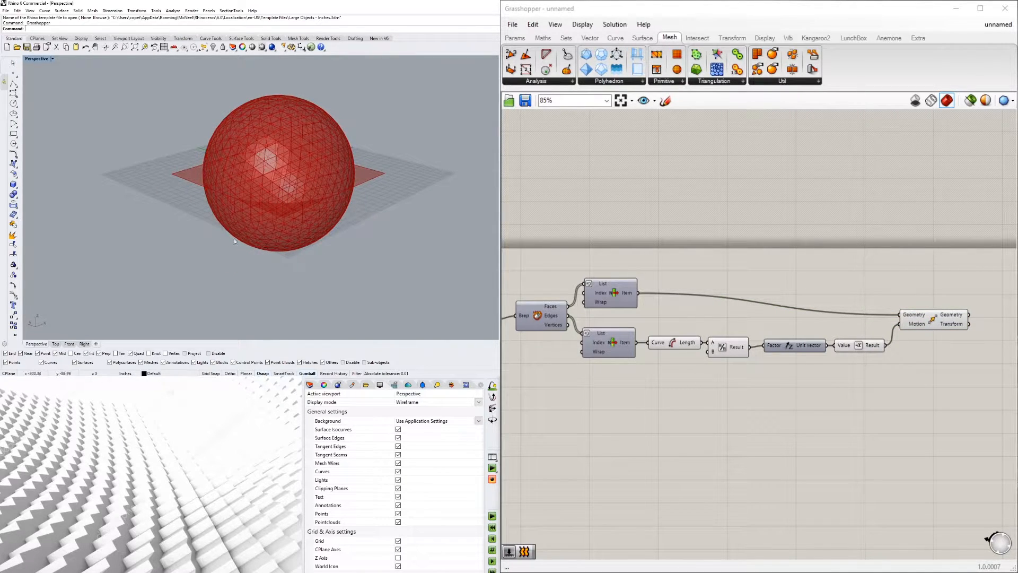
{"action": "right_click_drag", "start_coordinate": [883, 245], "coordinate": [744, 297]}
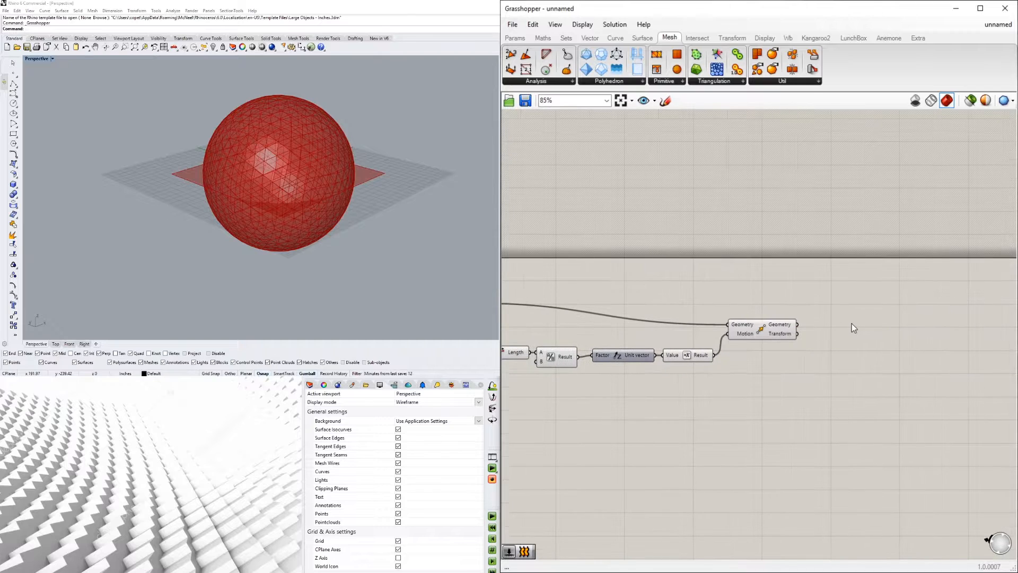
{"action": "double_click", "coordinate": [852, 323]}
{"action": "type", "text": "SPLIT"}
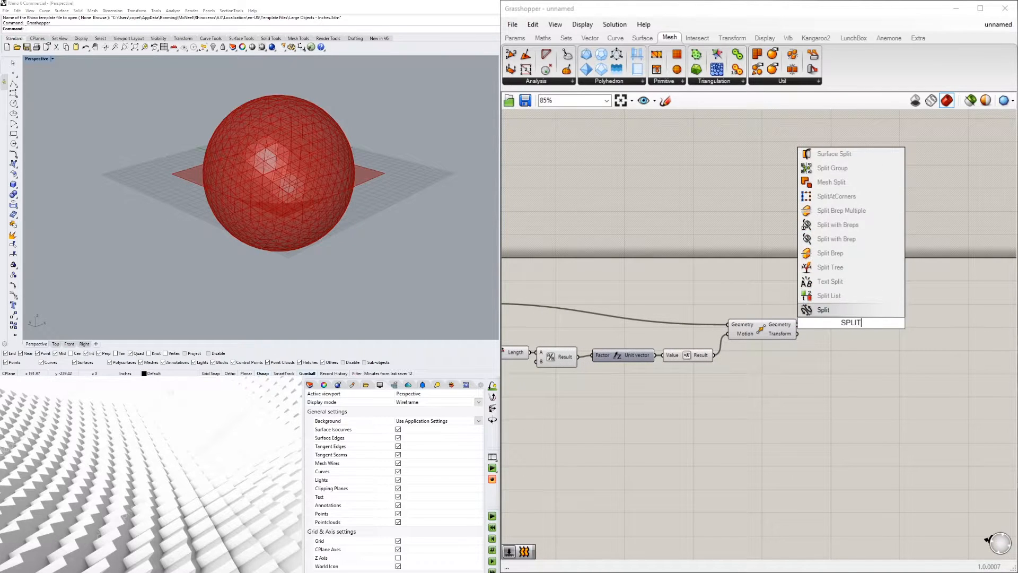
{"action": "left_click", "coordinate": [829, 250]}
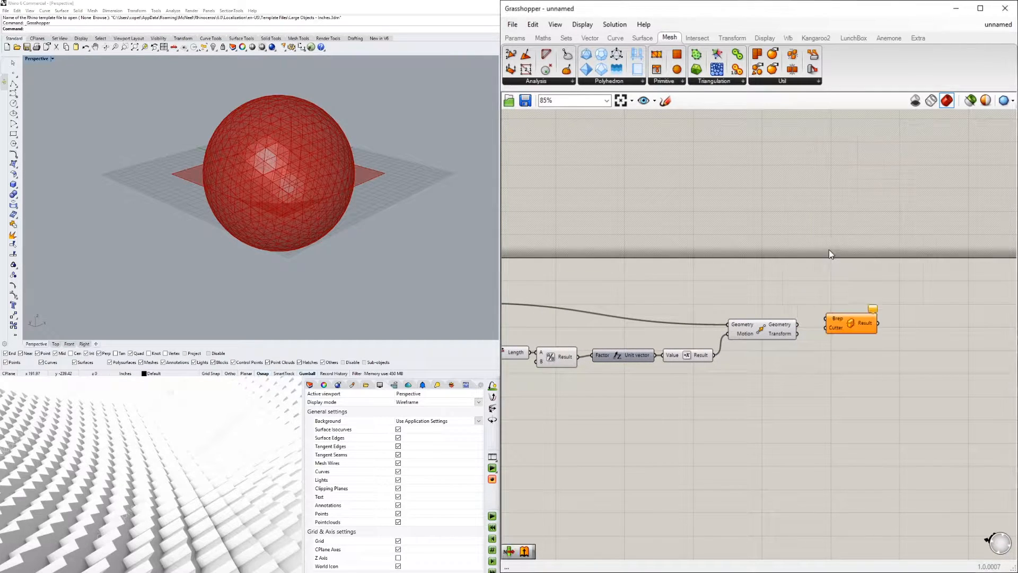
{"action": "left_click", "coordinate": [761, 335]}
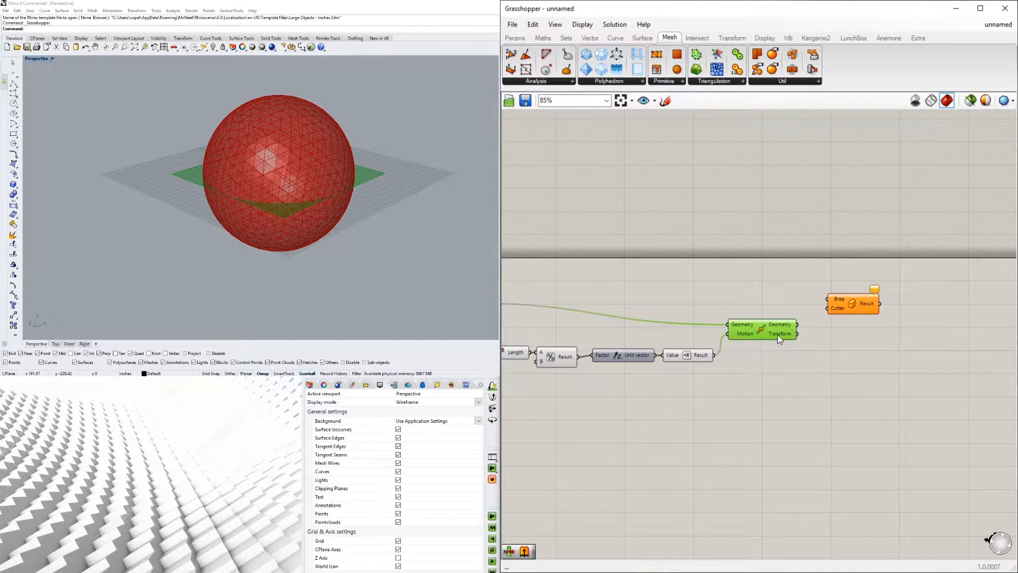
{"action": "scroll", "coordinate": [778, 335], "scroll_direction": "up", "scroll_amount": 2}
{"action": "left_click_drag", "start_coordinate": [800, 321], "coordinate": [878, 277]}
{"action": "scroll", "coordinate": [721, 333], "scroll_direction": "down", "scroll_amount": 4}
Feed the Brep Join output into Split Brep's Brep input and position Split Brep beside Move
{"action": "right_click_drag", "start_coordinate": [550, 333], "coordinate": [736, 320]}
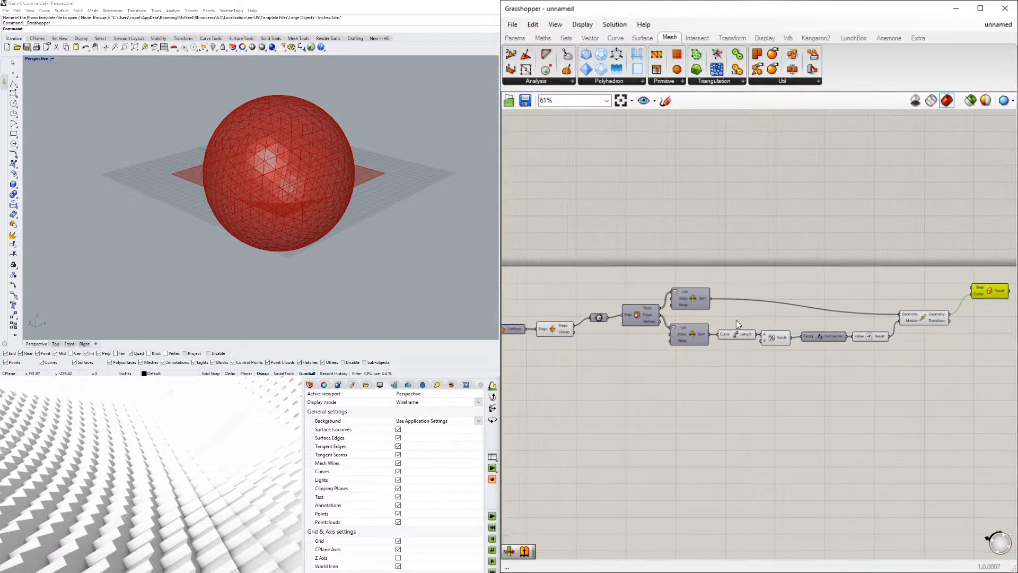
{"action": "left_click", "coordinate": [552, 329]}
{"action": "left_click_drag", "start_coordinate": [573, 326], "coordinate": [972, 288]}
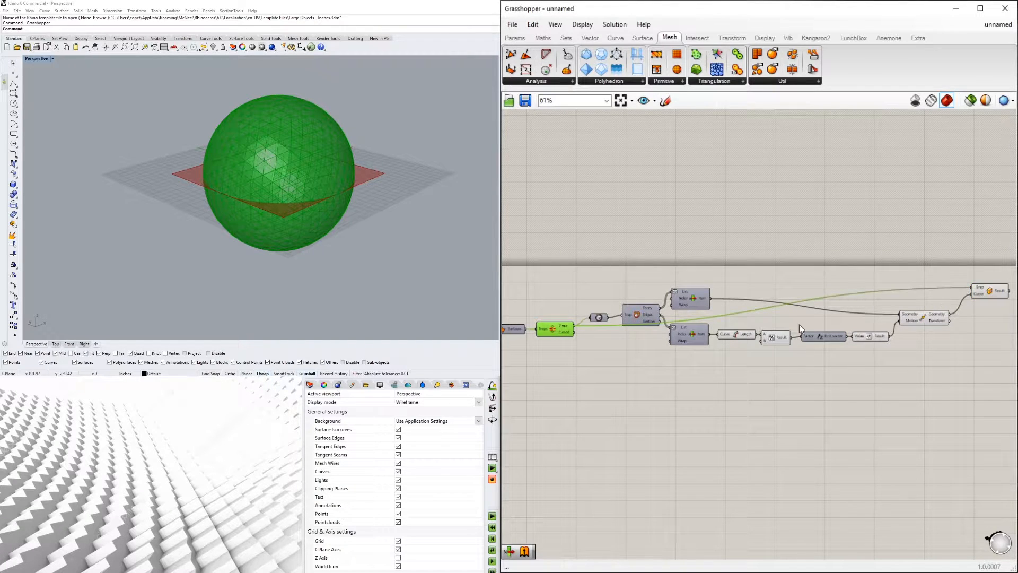
{"action": "right_click_drag", "start_coordinate": [984, 295], "coordinate": [818, 324]}
{"action": "scroll", "coordinate": [819, 324], "scroll_direction": "up", "scroll_amount": 1}
{"action": "left_click_drag", "start_coordinate": [824, 316], "coordinate": [819, 320]}
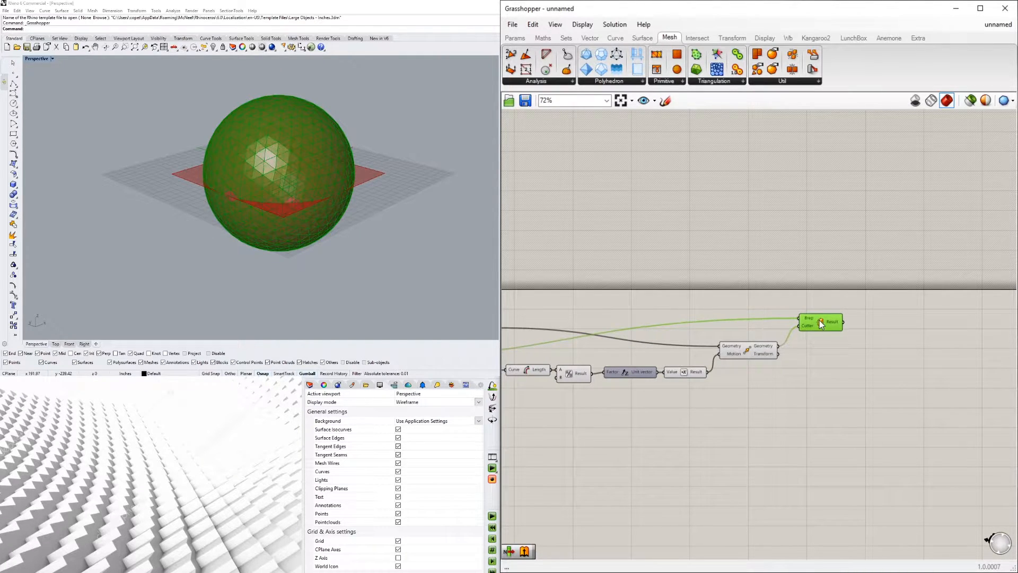
Turn off the preview of the components from Length through Move
{"action": "scroll", "coordinate": [832, 365], "scroll_direction": "down", "scroll_amount": 2}
{"action": "left_click_drag", "start_coordinate": [863, 369], "coordinate": [624, 290]}
{"action": "middle_click", "coordinate": [693, 287]}
{"action": "left_click", "coordinate": [734, 264]}
{"action": "left_click", "coordinate": [838, 251]}
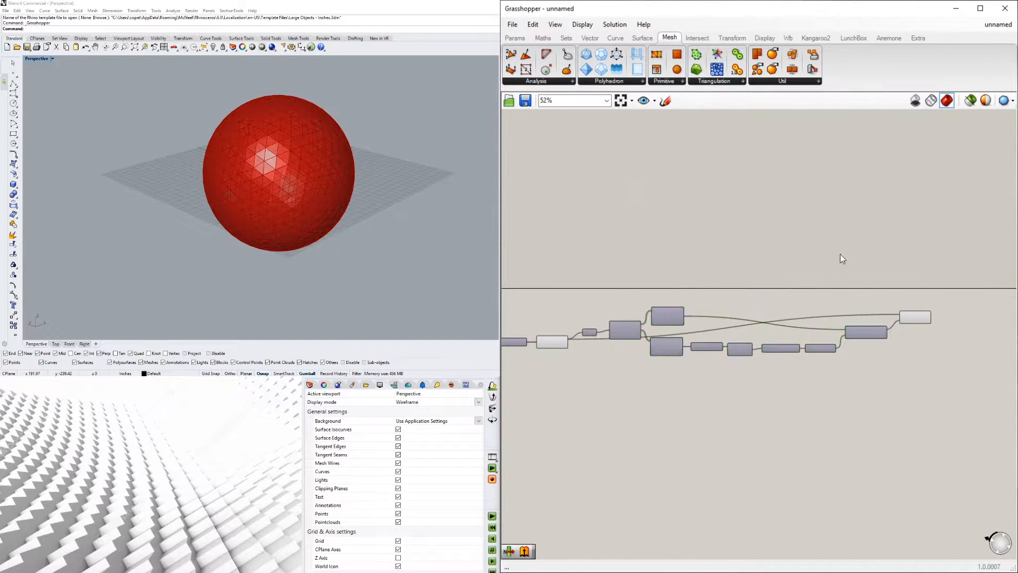
Turn off the preview of Brep Join and inspect the Split Brep result in the viewport
{"action": "scroll", "coordinate": [906, 329], "scroll_direction": "up", "scroll_amount": 3}
{"action": "left_click", "coordinate": [906, 304]}
{"action": "scroll", "coordinate": [795, 311], "scroll_direction": "down", "scroll_amount": 5}
{"action": "right_click_drag", "start_coordinate": [590, 324], "coordinate": [731, 325]}
{"action": "scroll", "coordinate": [731, 326], "scroll_direction": "up", "scroll_amount": 4}
{"action": "left_click", "coordinate": [731, 325]}
{"action": "right_click", "coordinate": [728, 327]}
{"action": "left_click", "coordinate": [736, 345]}
{"action": "scroll", "coordinate": [733, 347], "scroll_direction": "down", "scroll_amount": 3}
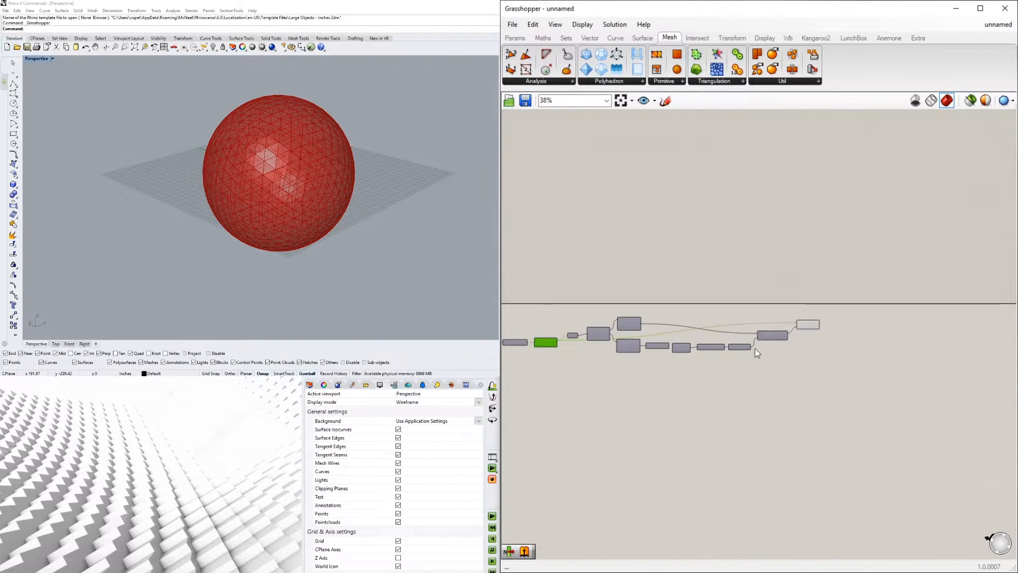
{"action": "scroll", "coordinate": [763, 349], "scroll_direction": "up", "scroll_amount": 3}
{"action": "left_click", "coordinate": [844, 315]}
{"action": "right_click_drag", "start_coordinate": [313, 208], "coordinate": [291, 201]}
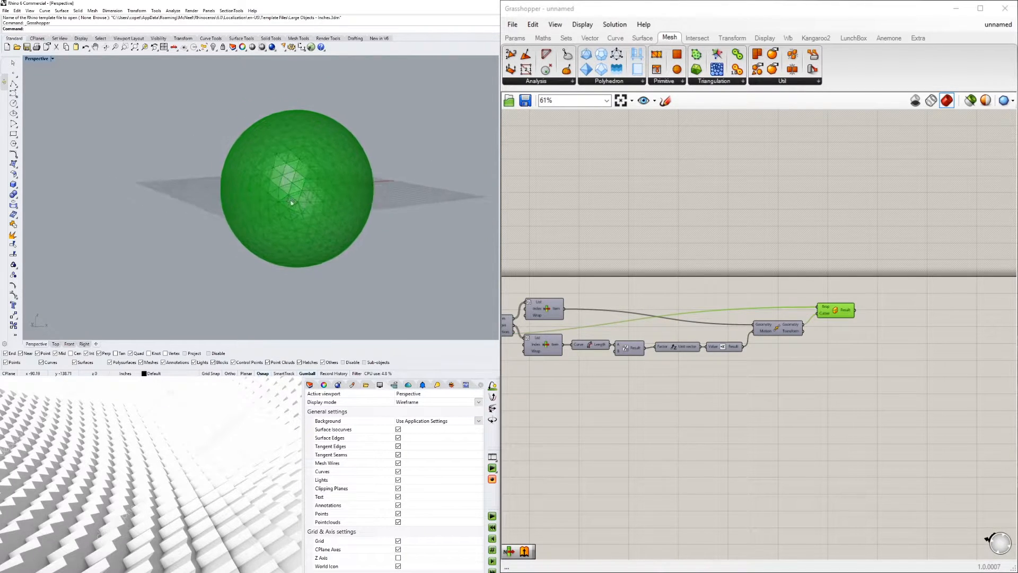
{"action": "left_click", "coordinate": [867, 307]}
Add a List Item component fed by the Split Brep Result output
{"action": "scroll", "coordinate": [850, 313], "scroll_direction": "up", "scroll_amount": 4}
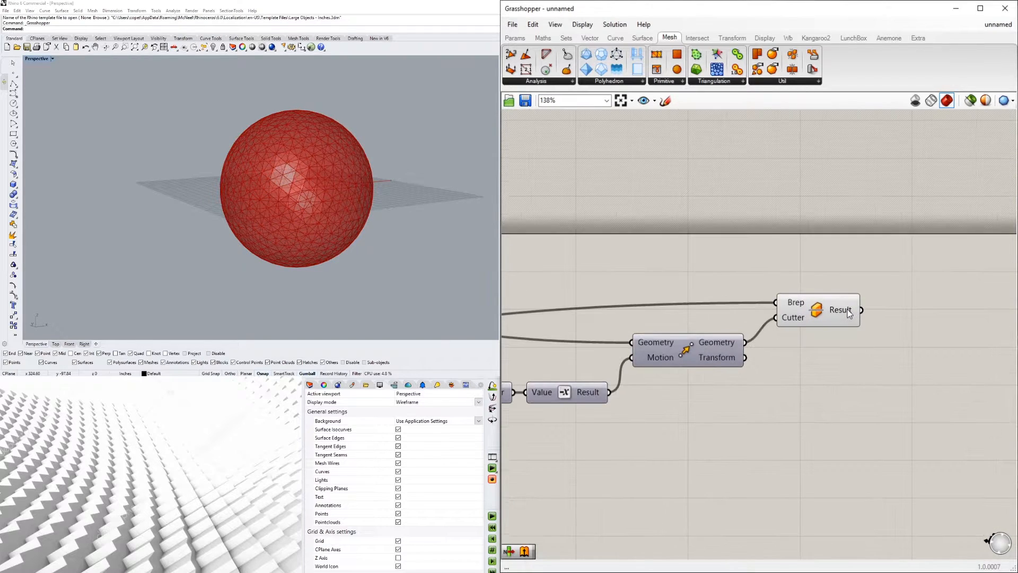
{"action": "mouse_move", "coordinate": [848, 312]}
{"action": "double_click", "coordinate": [946, 345]}
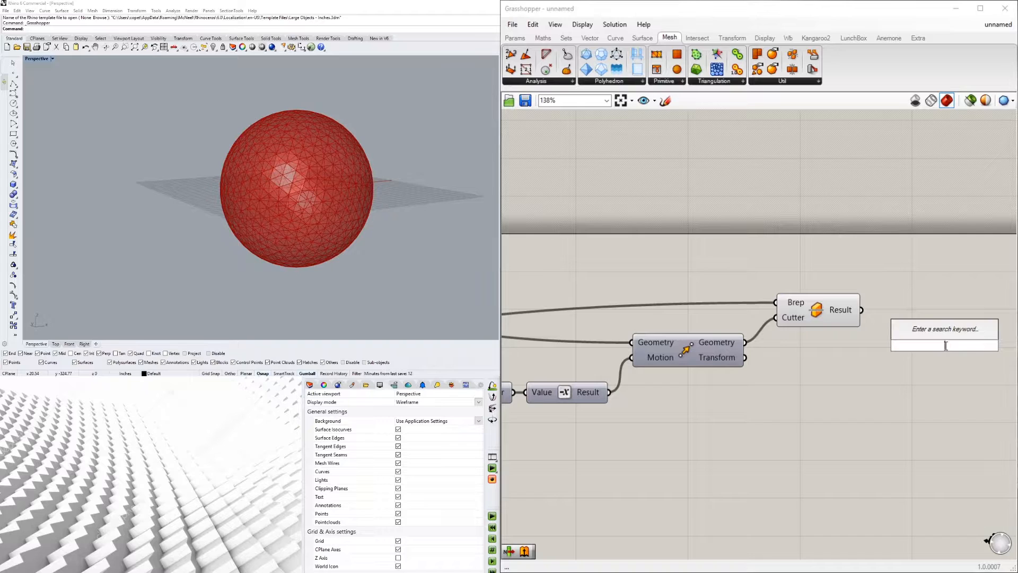
{"action": "type", "text": "LIS"}
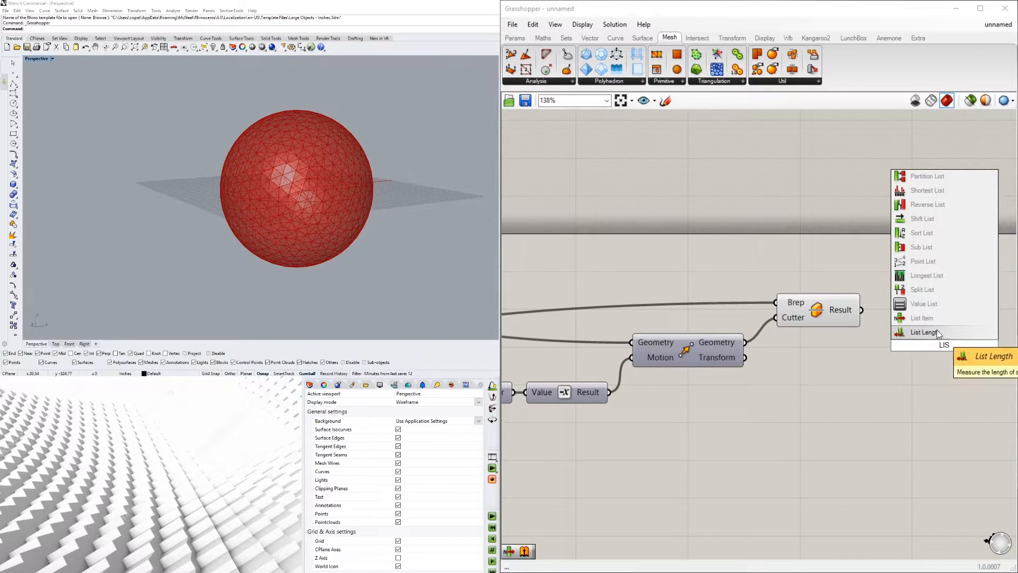
{"action": "left_click", "coordinate": [921, 318]}
{"action": "left_click_drag", "start_coordinate": [861, 310], "coordinate": [926, 338]}
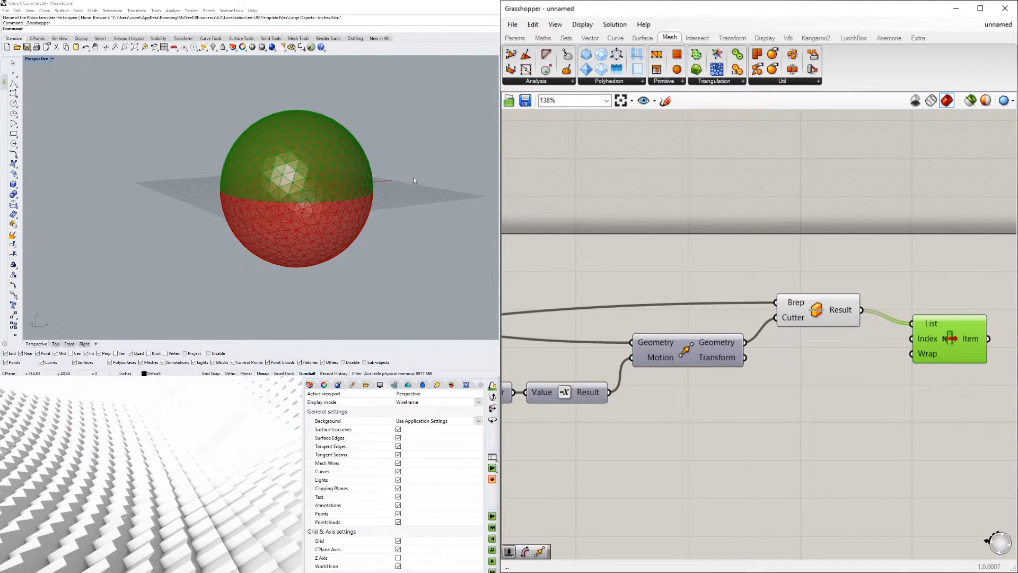
Move the new List Item component below Split Brep and set its Index to 1
{"action": "right_click", "coordinate": [926, 340]}
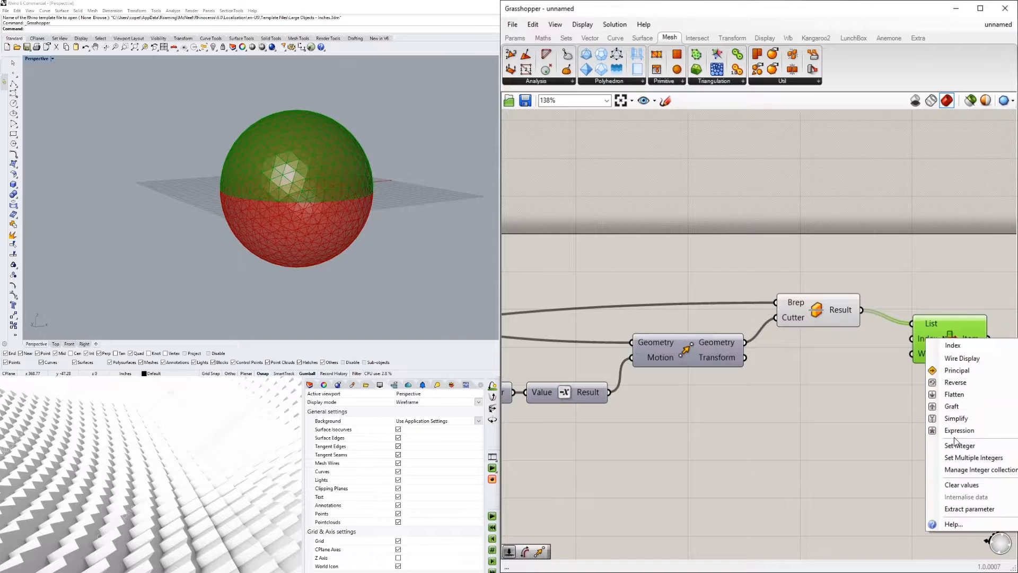
{"action": "left_click", "coordinate": [899, 396]}
{"action": "left_click_drag", "start_coordinate": [950, 350], "coordinate": [835, 393]}
{"action": "right_click", "coordinate": [806, 383]}
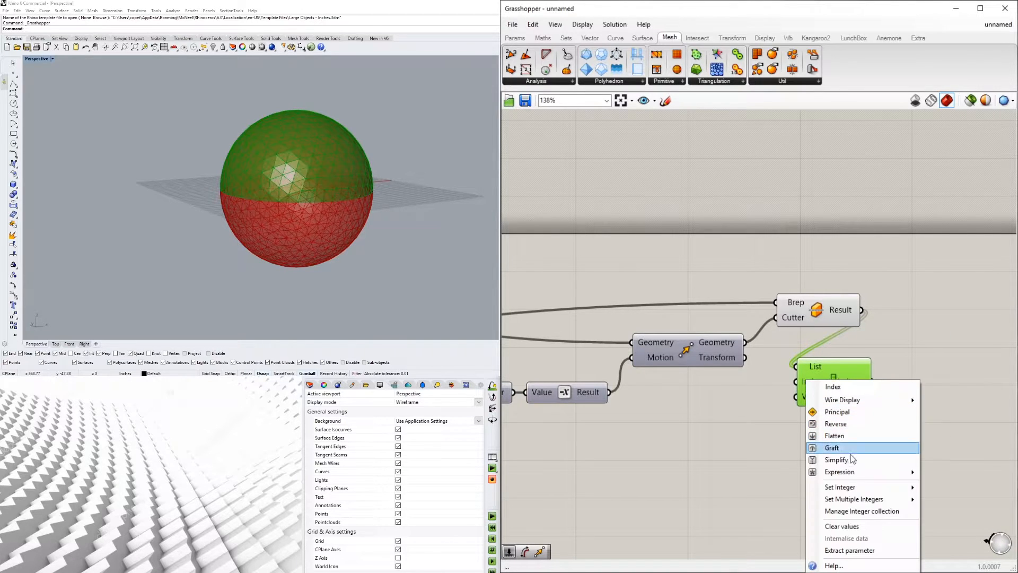
{"action": "mouse_move", "coordinate": [850, 492]}
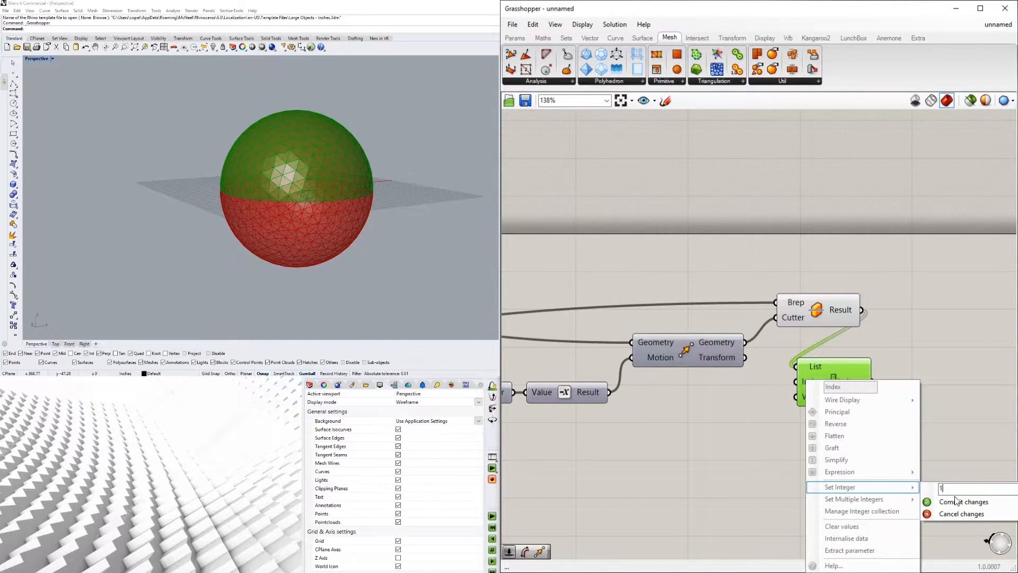
{"action": "type", "text": "1"}
{"action": "left_click", "coordinate": [957, 503]}
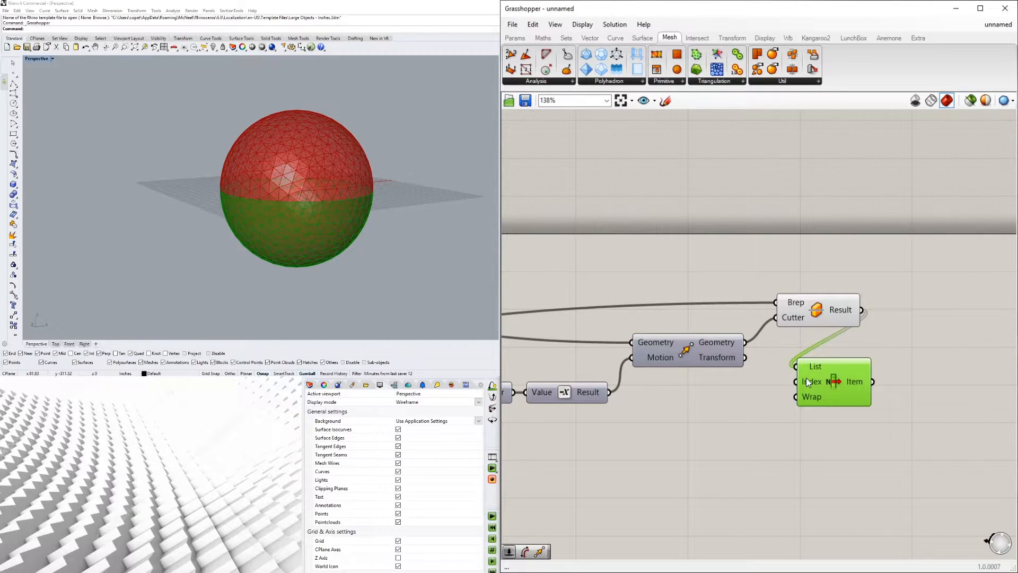
Reposition the List Item component below Split Brep and change its Index integer to select the upper half of the split sphere
{"action": "left_click_drag", "start_coordinate": [835, 382], "coordinate": [786, 389]}
{"action": "left_click", "coordinate": [900, 309]}
{"action": "right_click", "coordinate": [929, 341]}
{"action": "left_click", "coordinate": [916, 362]}
{"action": "right_click", "coordinate": [791, 390]}
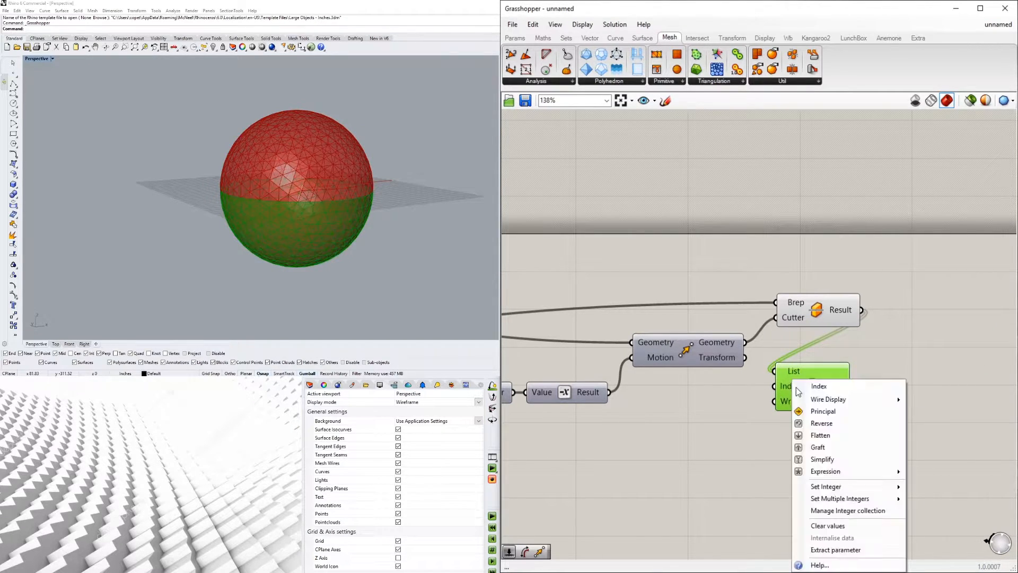
{"action": "mouse_move", "coordinate": [901, 486]}
{"action": "left_click_drag", "start_coordinate": [938, 486], "coordinate": [895, 489]}
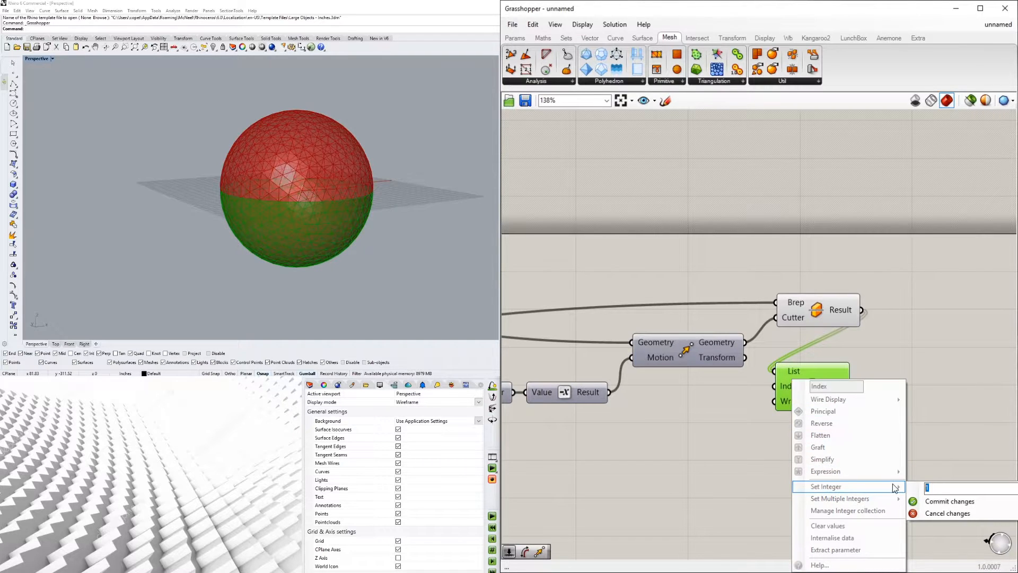
{"action": "left_click", "coordinate": [949, 501]}
Move the List Item component beside Split Brep and turn off the preview of Split Brep
{"action": "left_click_drag", "start_coordinate": [815, 386], "coordinate": [912, 330]}
{"action": "left_click", "coordinate": [863, 354]}
{"action": "right_click", "coordinate": [820, 312]}
{"action": "left_click", "coordinate": [837, 333]}
{"action": "right_click_drag", "start_coordinate": [281, 151], "coordinate": [290, 269]}
{"action": "scroll", "coordinate": [270, 165], "scroll_direction": "up", "scroll_amount": 5}
{"action": "scroll", "coordinate": [305, 202], "scroll_direction": "down", "scroll_amount": 2}
{"action": "right_click_drag", "start_coordinate": [399, 268], "coordinate": [305, 270]}
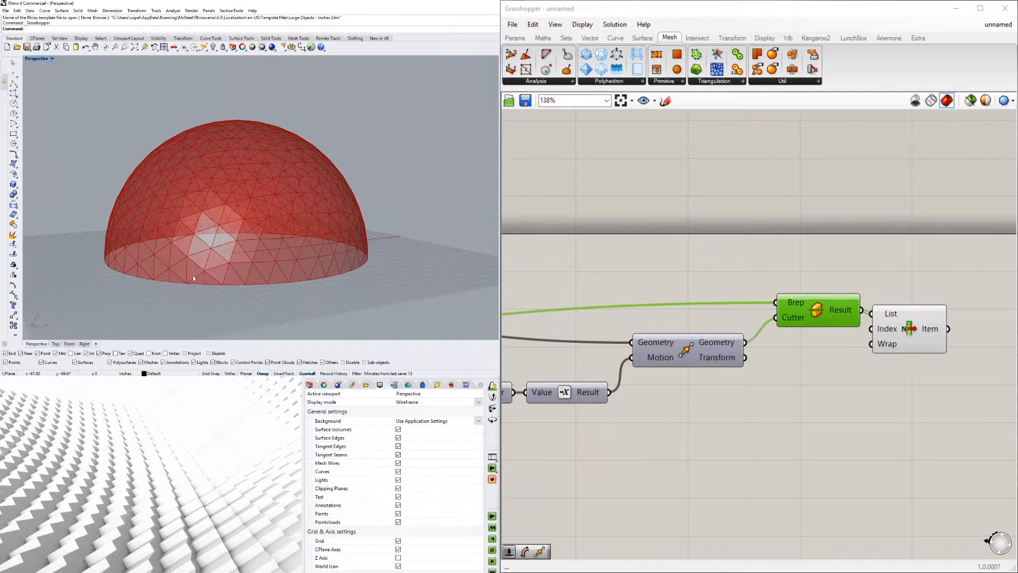
{"action": "right_click_drag", "start_coordinate": [363, 266], "coordinate": [210, 287]}
Try density values of 2, 1 and 0 on the slider feeding the IcoSphere's Density input
{"action": "scroll", "coordinate": [773, 294], "scroll_direction": "down", "scroll_amount": 5}
{"action": "scroll", "coordinate": [693, 315], "scroll_direction": "up", "scroll_amount": 2}
{"action": "right_click_drag", "start_coordinate": [693, 315], "coordinate": [910, 324]}
{"action": "scroll", "coordinate": [652, 378], "scroll_direction": "up", "scroll_amount": 2}
{"action": "right_click_drag", "start_coordinate": [652, 378], "coordinate": [1007, 388]}
{"action": "scroll", "coordinate": [671, 345], "scroll_direction": "up", "scroll_amount": 2}
{"action": "scroll", "coordinate": [674, 348], "scroll_direction": "up", "scroll_amount": 2}
{"action": "double_click", "coordinate": [616, 339]}
{"action": "type", "text": "2"}
{"action": "key", "text": "Return"}
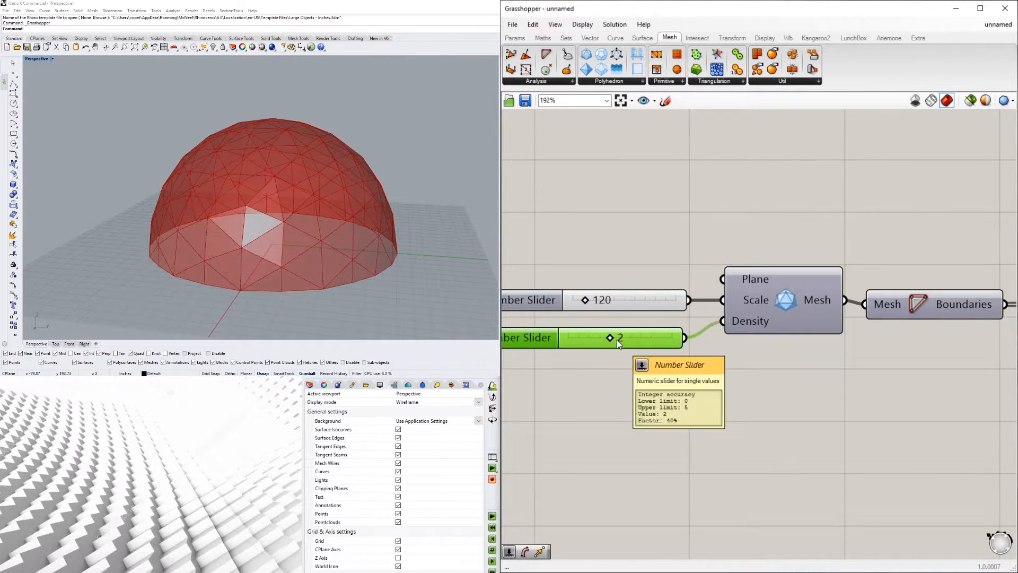
{"action": "double_click", "coordinate": [619, 338]}
{"action": "type", "text": "1"}
{"action": "key", "text": "Return"}
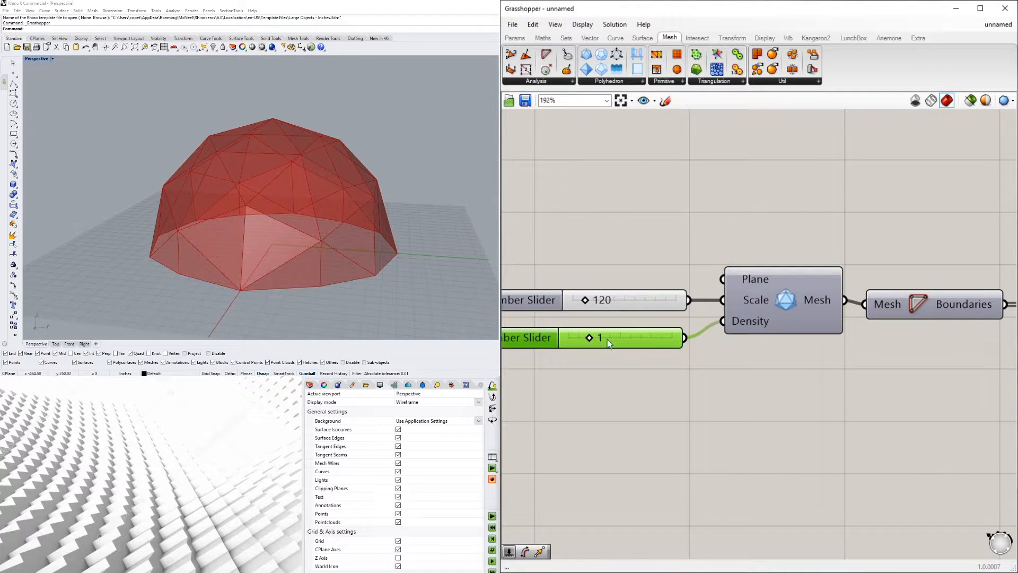
{"action": "double_click", "coordinate": [603, 338]}
{"action": "type", "text": "0"}
{"action": "key", "text": "Return"}
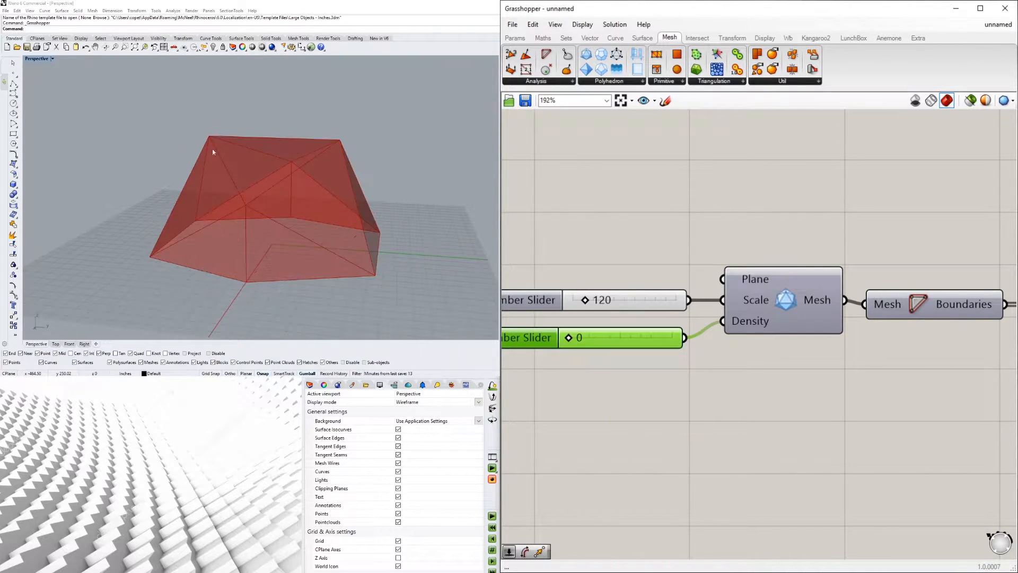
{"action": "right_click_drag", "start_coordinate": [339, 194], "coordinate": [361, 199]}
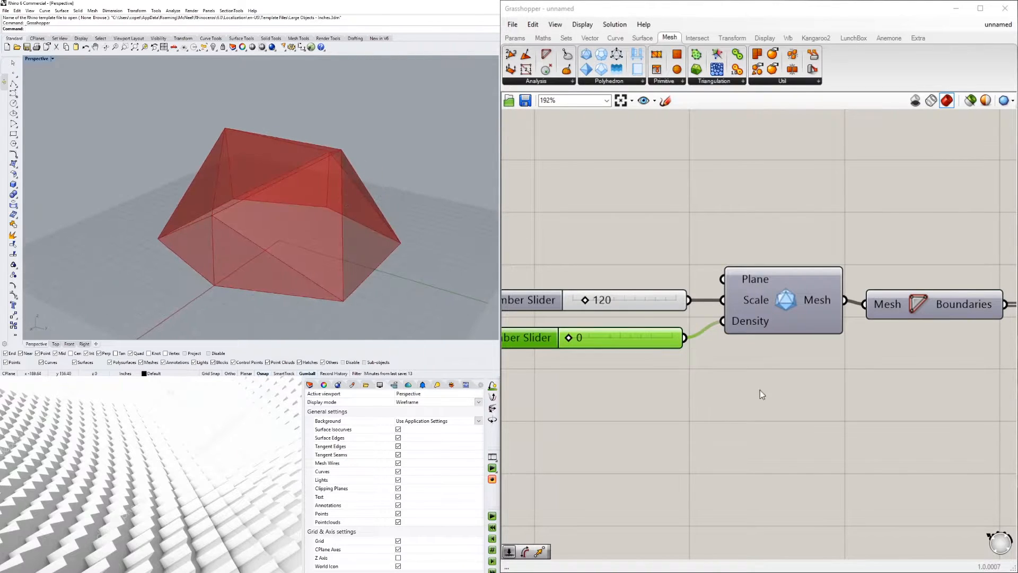
Set the IcoSphere's Density slider to 3
{"action": "double_click", "coordinate": [581, 338]}
{"action": "type", "text": "3"}
{"action": "key", "text": "Return"}
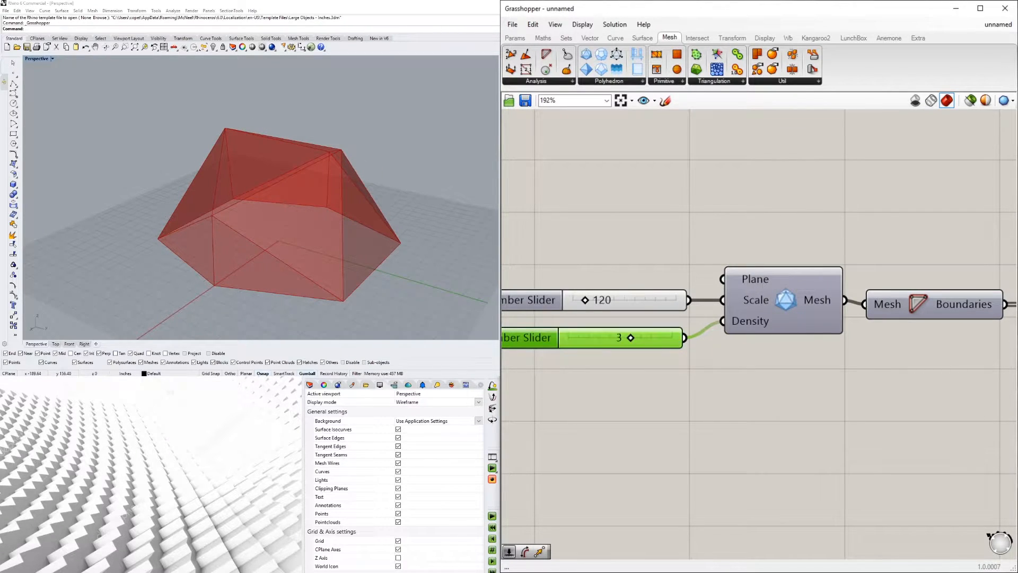
Examine the half dome from several angles and check the List Item output that feeds it
{"action": "right_click_drag", "start_coordinate": [228, 105], "coordinate": [302, 200]}
{"action": "right_click_drag", "start_coordinate": [326, 247], "coordinate": [178, 172], "text": "shift"}
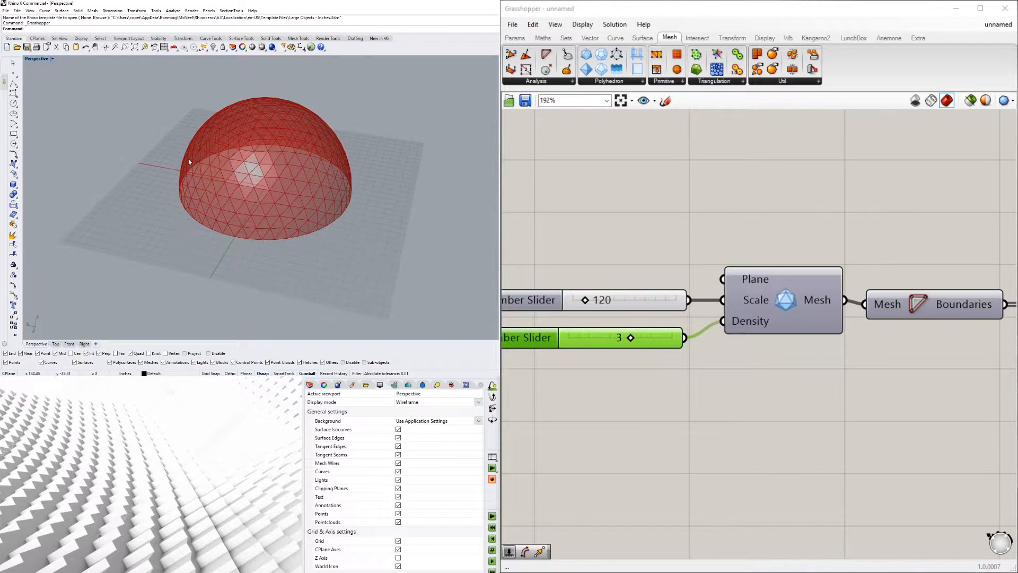
{"action": "right_click_drag", "start_coordinate": [245, 147], "coordinate": [315, 151]}
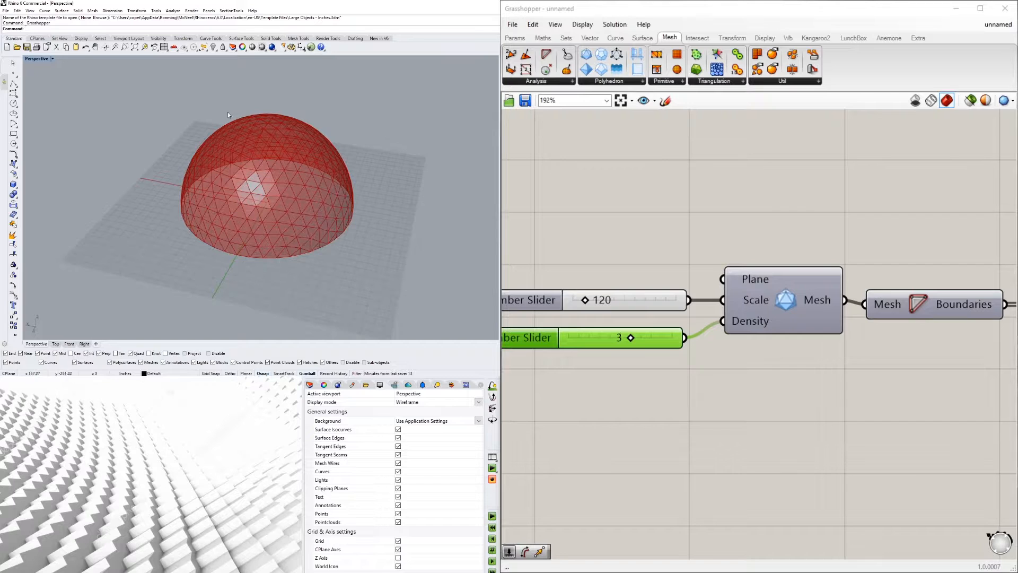
{"action": "right_click_drag", "start_coordinate": [343, 273], "coordinate": [451, 278]}
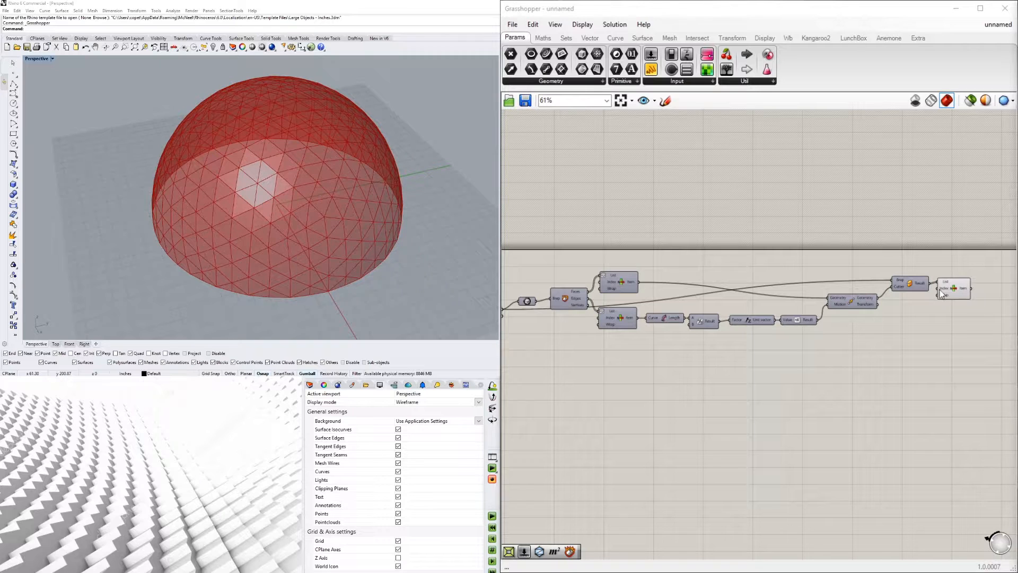
{"action": "left_click", "coordinate": [940, 290]}
{"action": "left_click", "coordinate": [884, 386]}
{"action": "right_click_drag", "start_coordinate": [974, 363], "coordinate": [808, 351]}
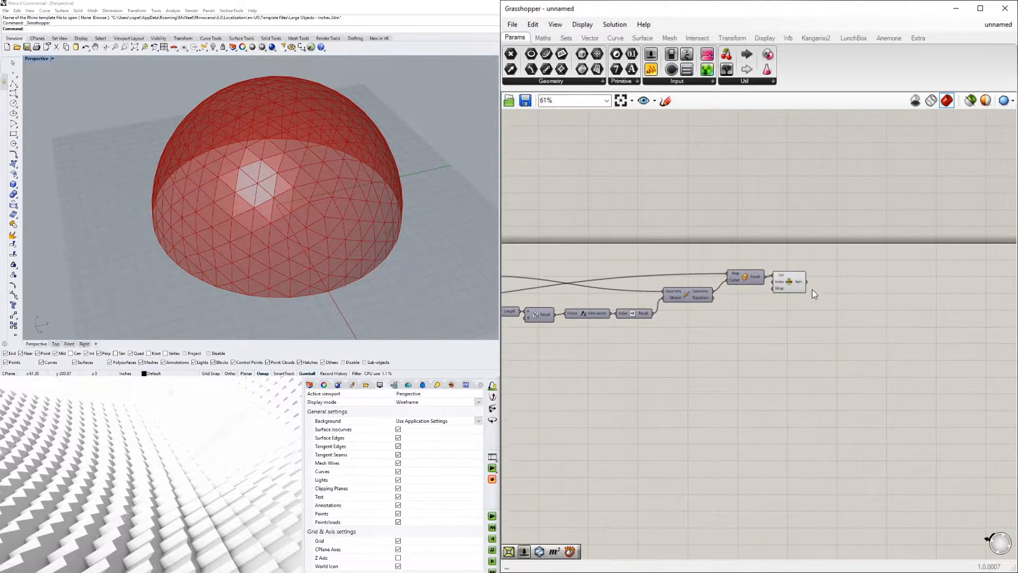
{"action": "mouse_move", "coordinate": [800, 287]}
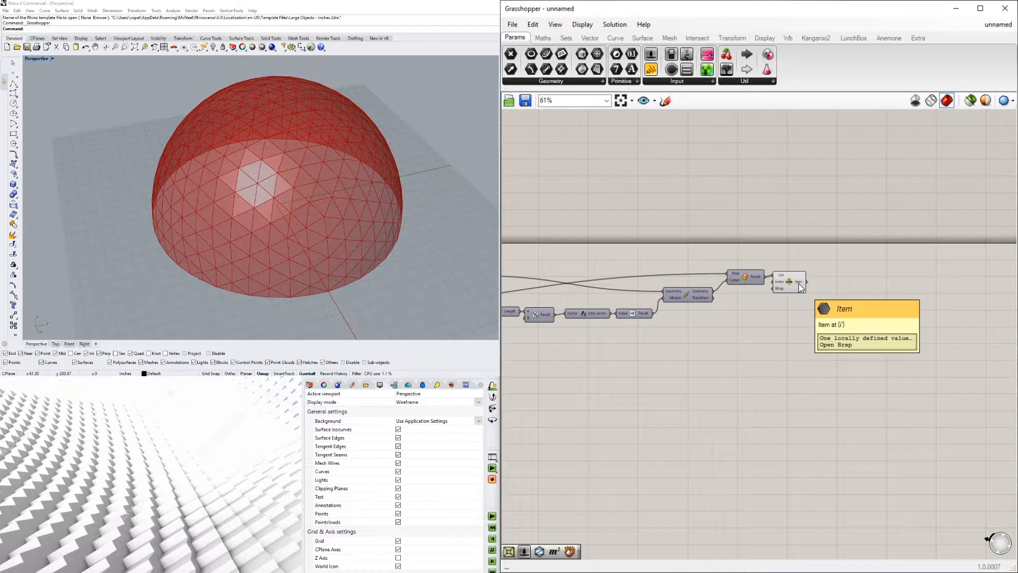
{"action": "left_click", "coordinate": [797, 284]}
{"action": "double_click", "coordinate": [859, 301]}
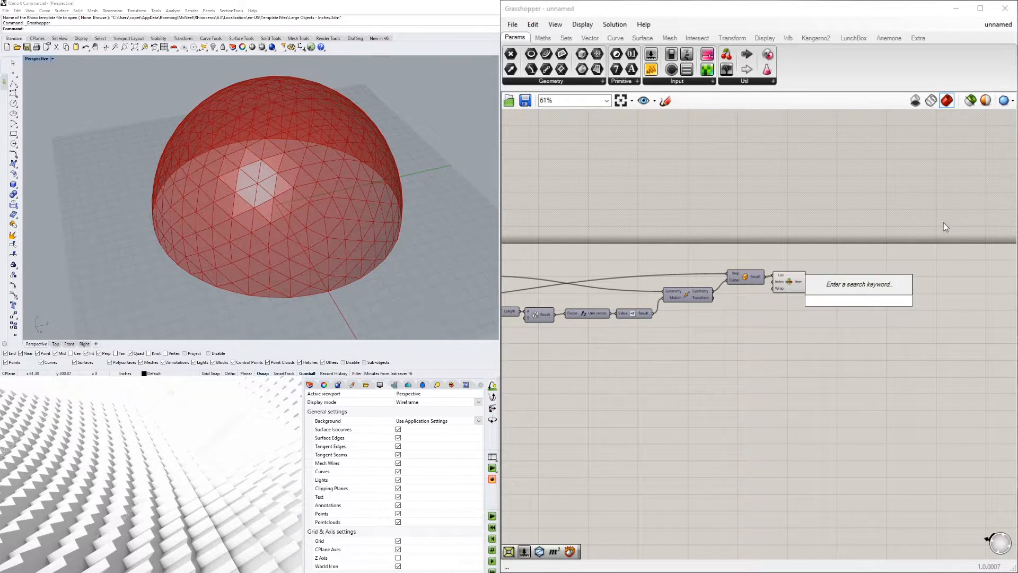
{"action": "scroll", "coordinate": [332, 221], "scroll_direction": "up", "scroll_amount": 1}
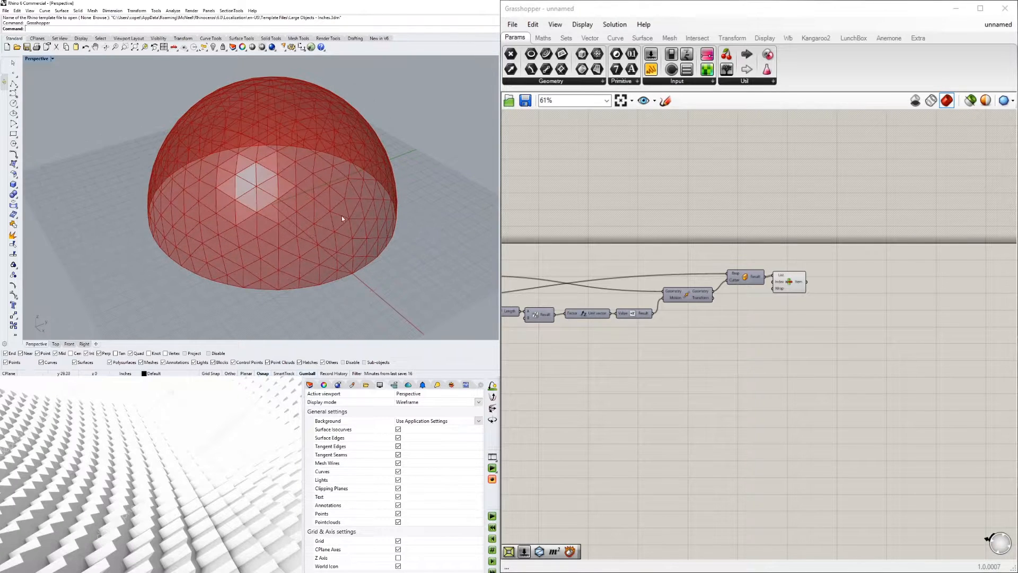
{"action": "scroll", "coordinate": [346, 204], "scroll_direction": "up", "scroll_amount": 3}
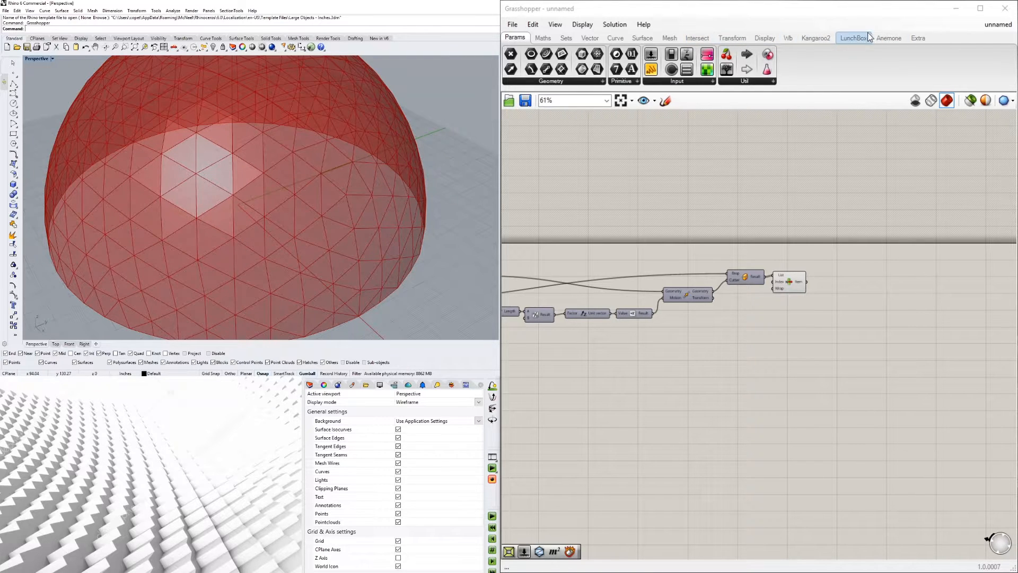
Look at the LunchBox components, switch to the browser and search food4Rhino for LUNCHBOX
{"action": "left_click", "coordinate": [853, 38]}
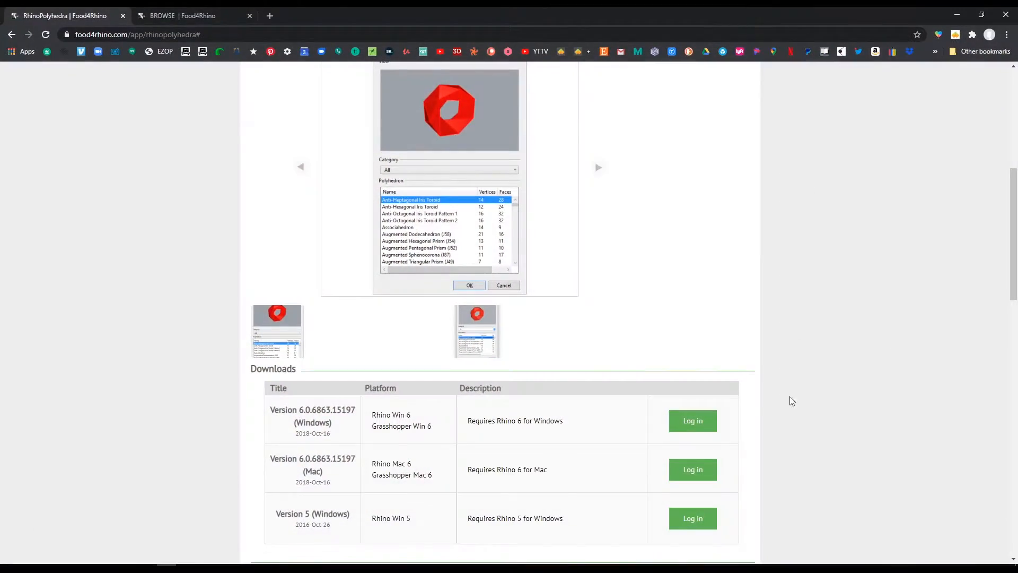
{"action": "scroll", "coordinate": [164, 262], "scroll_direction": "up", "scroll_amount": 7}
{"action": "left_click", "coordinate": [355, 139]}
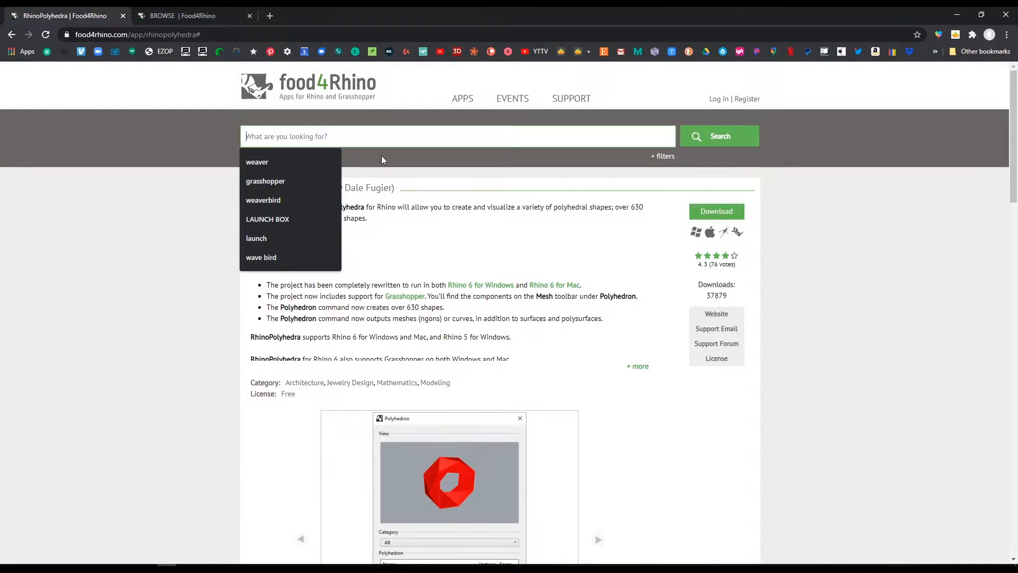
{"action": "type", "text": "LUNCHBOX"}
{"action": "key", "text": "Return"}
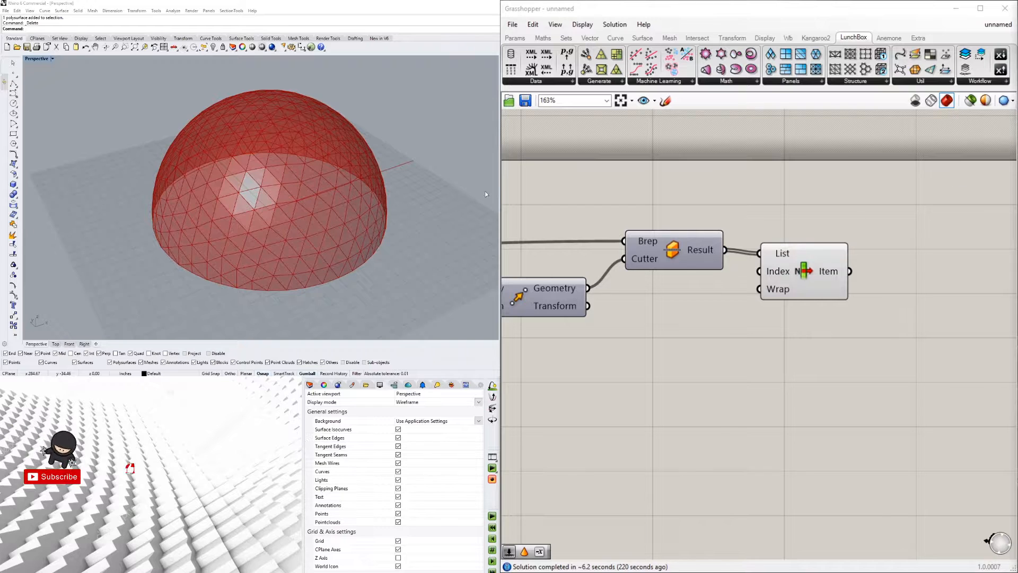
Add a Deconstruct Brep component and connect the List Item's Item output to its Brep input
{"action": "right_click_drag", "start_coordinate": [335, 179], "coordinate": [324, 196]}
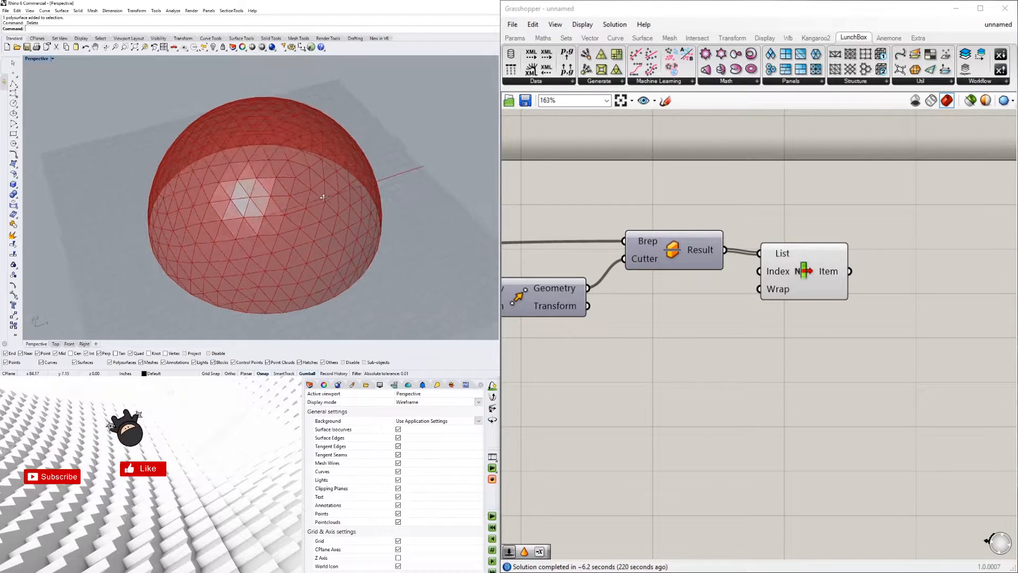
{"action": "left_click", "coordinate": [800, 266]}
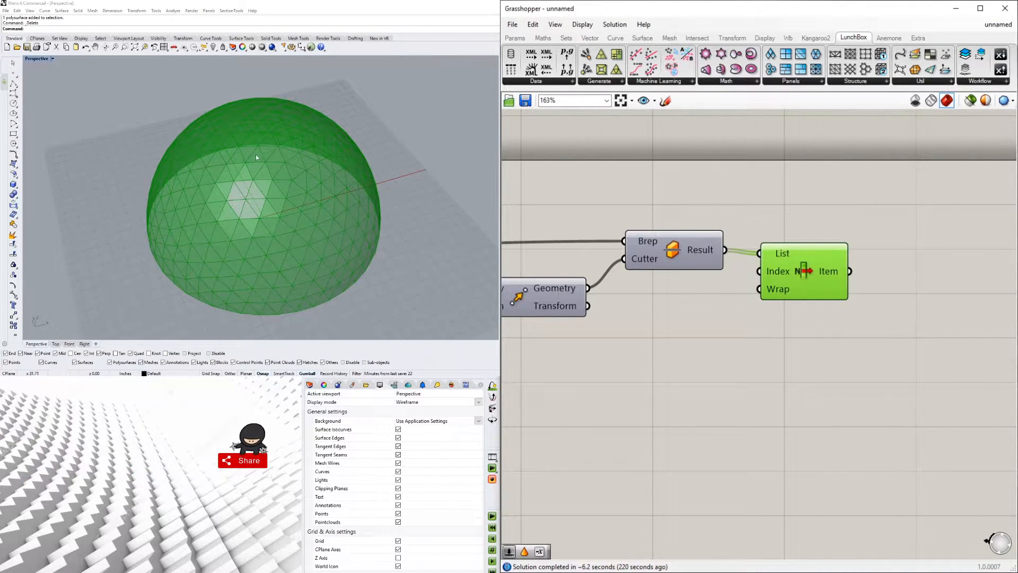
{"action": "left_click", "coordinate": [952, 272]}
{"action": "right_click_drag", "start_coordinate": [953, 272], "coordinate": [863, 258]}
{"action": "double_click", "coordinate": [866, 260]}
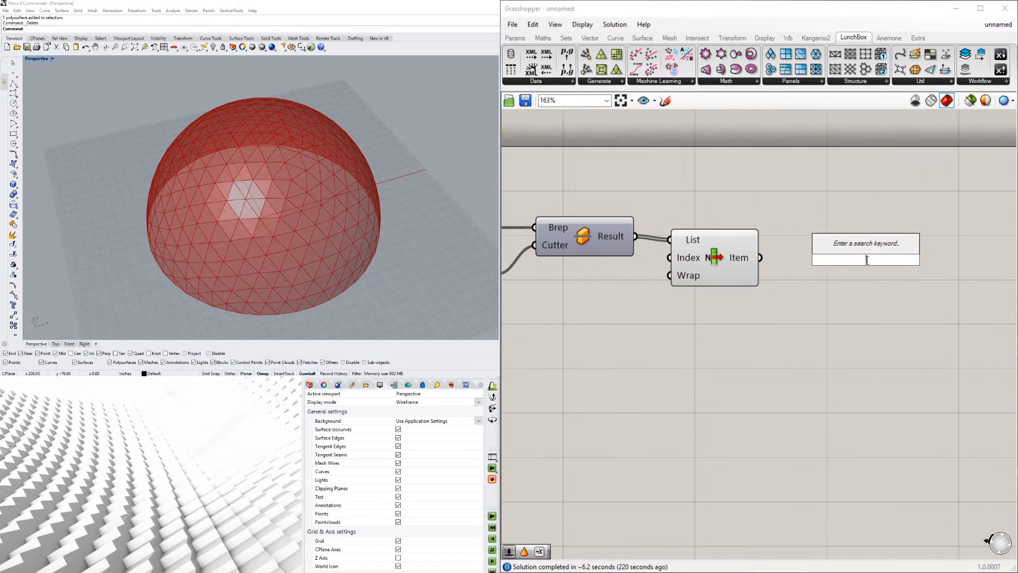
{"action": "type", "text": "decon"}
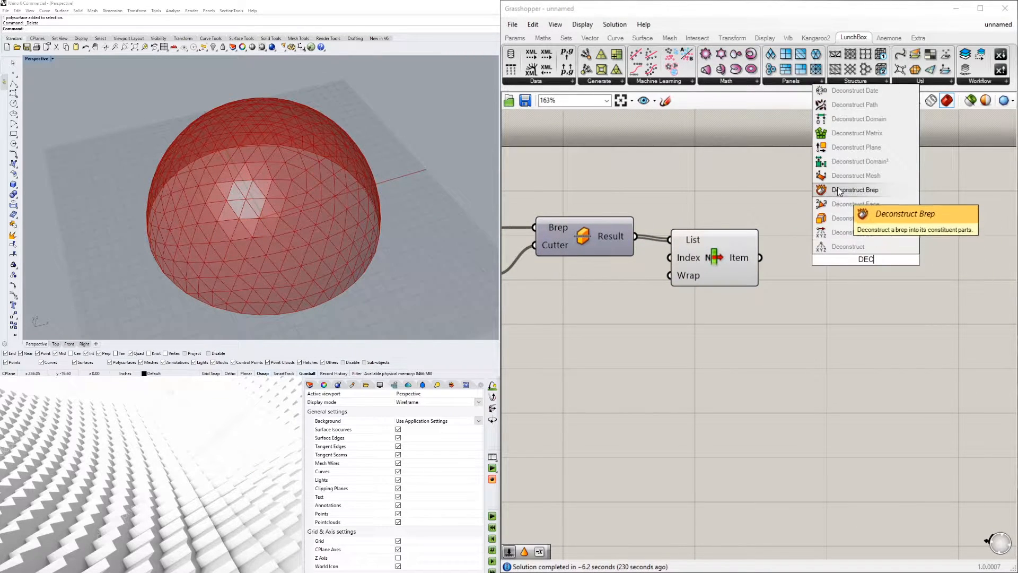
{"action": "left_click", "coordinate": [838, 188]}
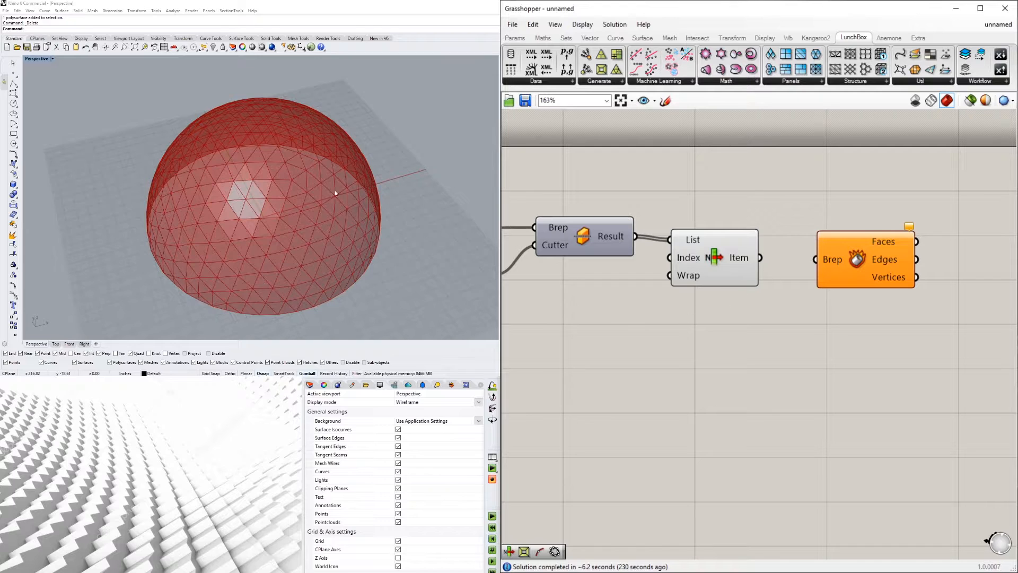
{"action": "left_click_drag", "start_coordinate": [760, 257], "coordinate": [816, 259]}
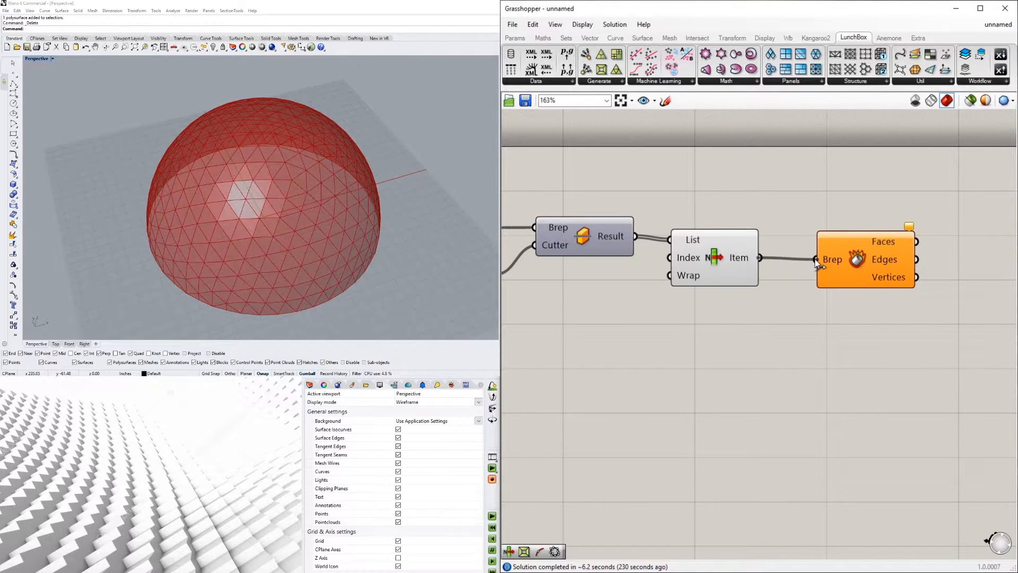
Move the Deconstruct Brep component closer to the List Item component
{"action": "left_click", "coordinate": [726, 265]}
{"action": "right_click_drag", "start_coordinate": [779, 267], "coordinate": [705, 277]}
{"action": "left_click", "coordinate": [787, 263]}
{"action": "left_click_drag", "start_coordinate": [787, 264], "coordinate": [754, 262]}
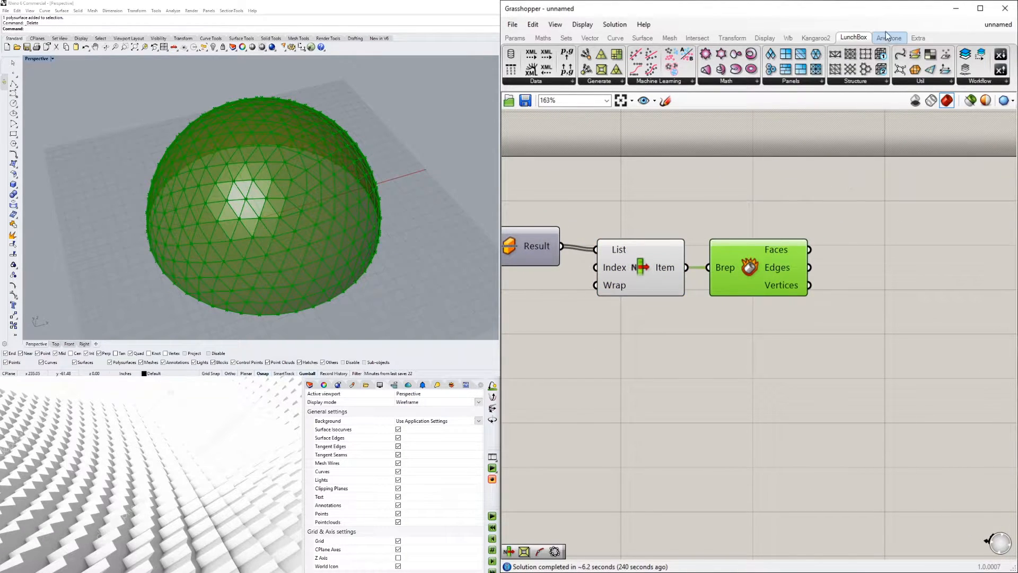
Add the LunchBox panel frame component and connect Deconstruct Brep's Faces output to its Panel input
{"action": "left_click", "coordinate": [600, 70]}
{"action": "left_click", "coordinate": [912, 288]}
{"action": "left_click_drag", "start_coordinate": [889, 296], "coordinate": [936, 291]}
{"action": "left_click", "coordinate": [801, 252]}
{"action": "left_click_drag", "start_coordinate": [809, 249], "coordinate": [882, 273]}
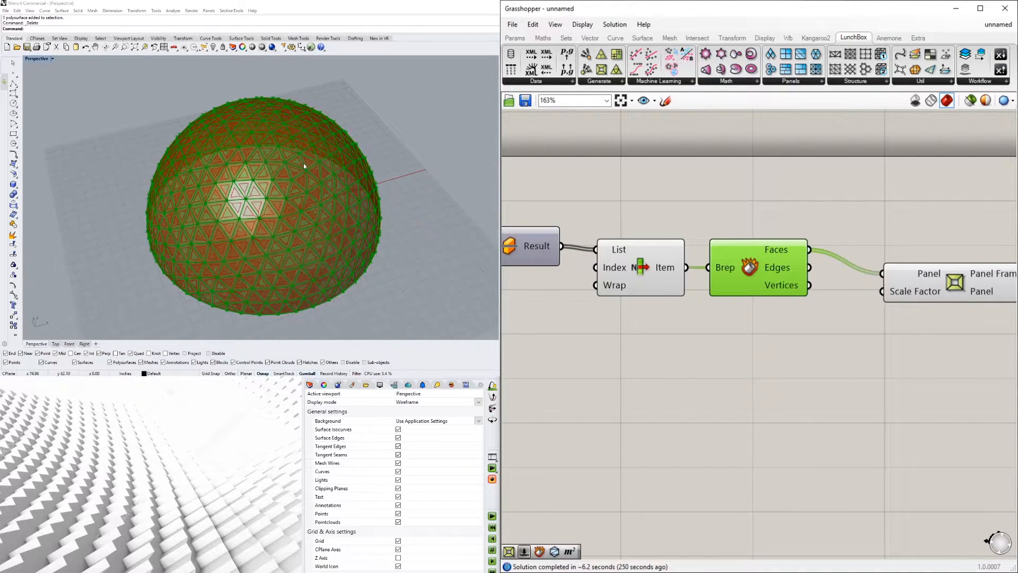
Turn off the preview of List Item and Deconstruct Brep and inspect the panel frames on the dome
{"action": "left_click_drag", "start_coordinate": [783, 335], "coordinate": [652, 242]}
{"action": "middle_click", "coordinate": [714, 199]}
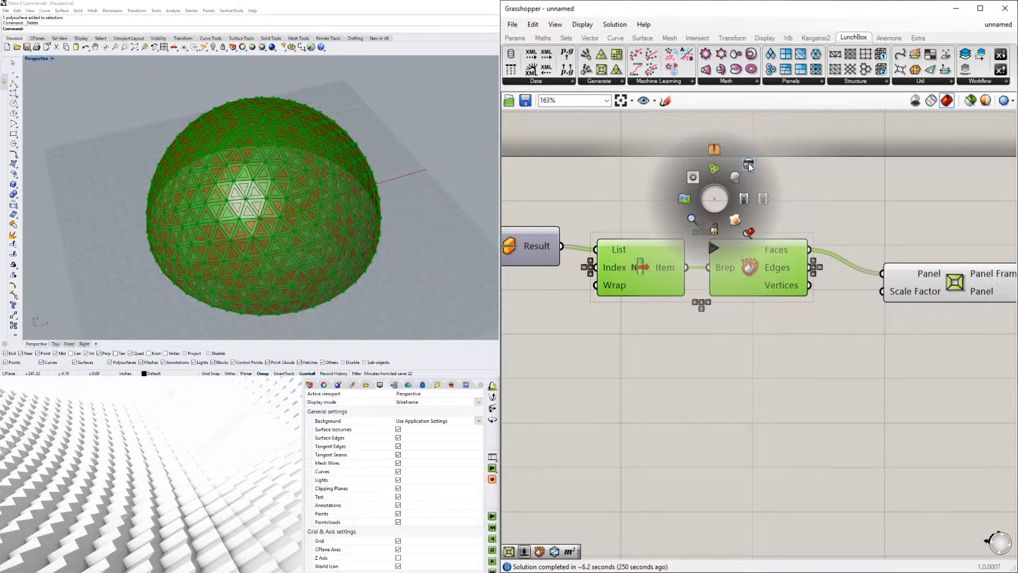
{"action": "left_click", "coordinate": [749, 165]}
{"action": "right_click_drag", "start_coordinate": [843, 218], "coordinate": [586, 218]}
{"action": "left_click", "coordinate": [683, 285]}
{"action": "left_click", "coordinate": [649, 329]}
{"action": "right_click_drag", "start_coordinate": [266, 222], "coordinate": [276, 172]}
{"action": "scroll", "coordinate": [275, 224], "scroll_direction": "up", "scroll_amount": 5}
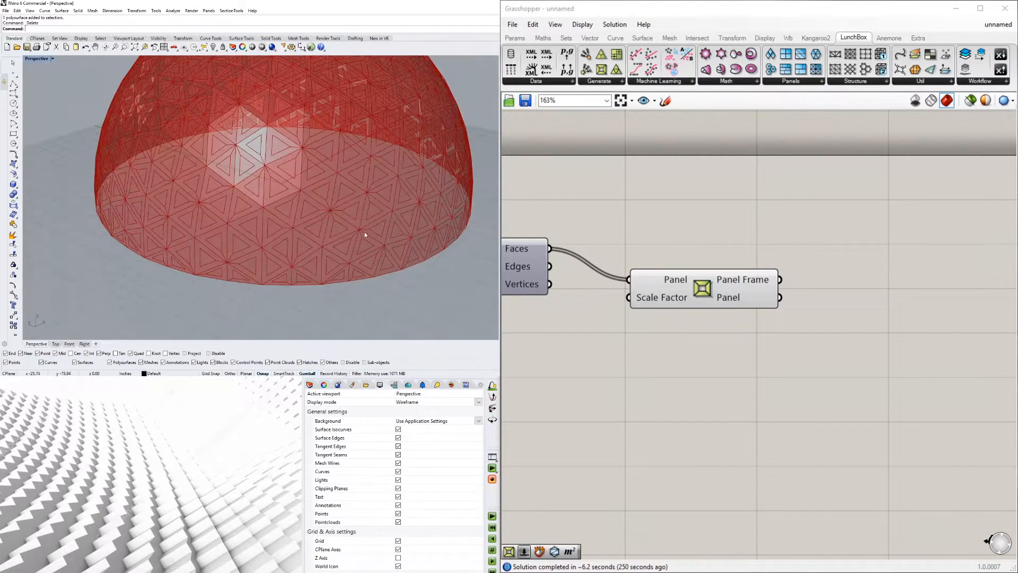
Make room beside the panel frame component, add a 0.1 to 0.9 number slider and connect it to Scale Factor
{"action": "left_click_drag", "start_coordinate": [699, 298], "coordinate": [731, 304]}
{"action": "right_click_drag", "start_coordinate": [656, 305], "coordinate": [753, 307]}
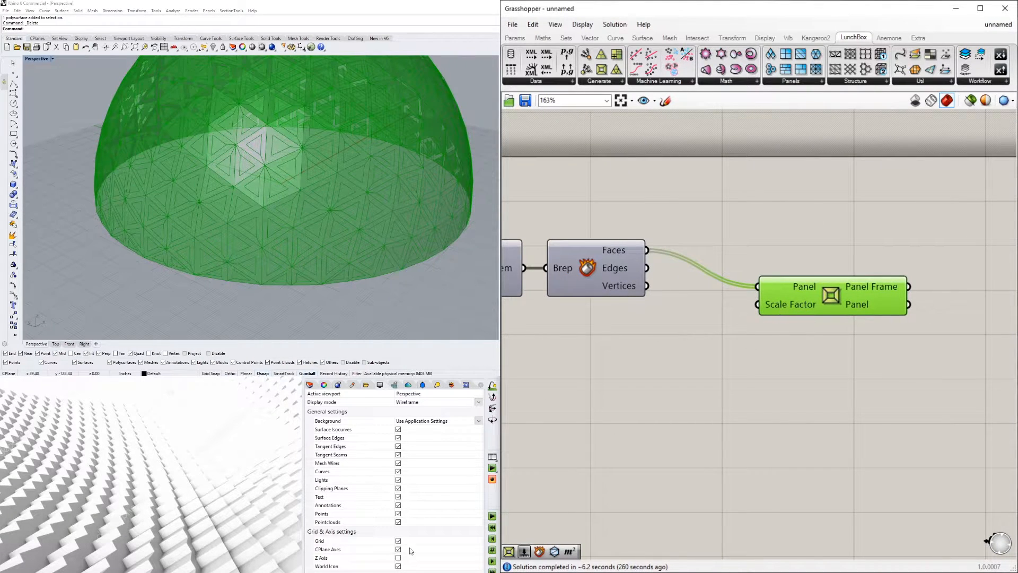
{"action": "double_click", "coordinate": [596, 347]}
{"action": "type", "text": "01<"}
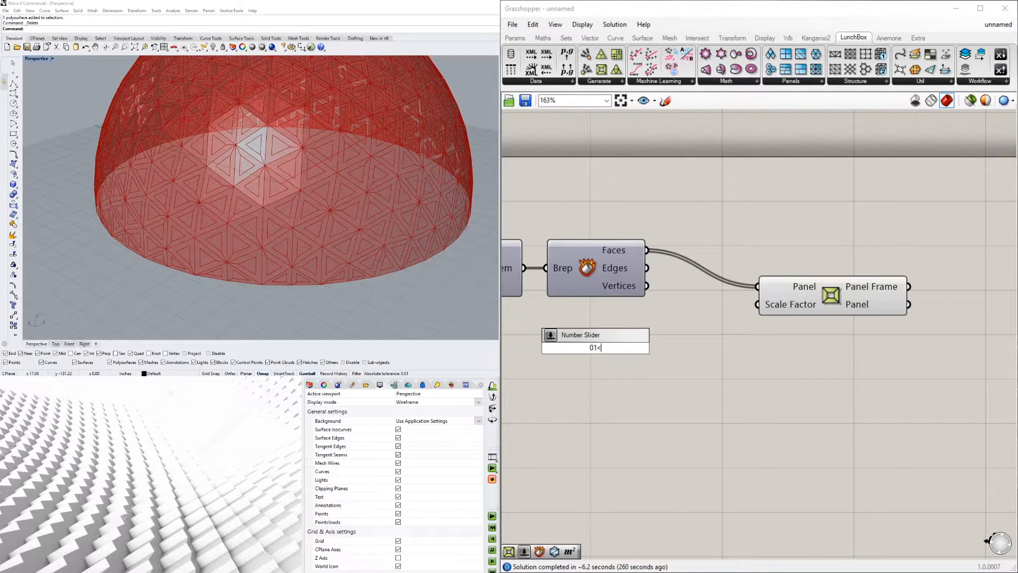
{"action": "key", "text": "BackSpace"}
{"action": "key", "text": "BackSpace"}
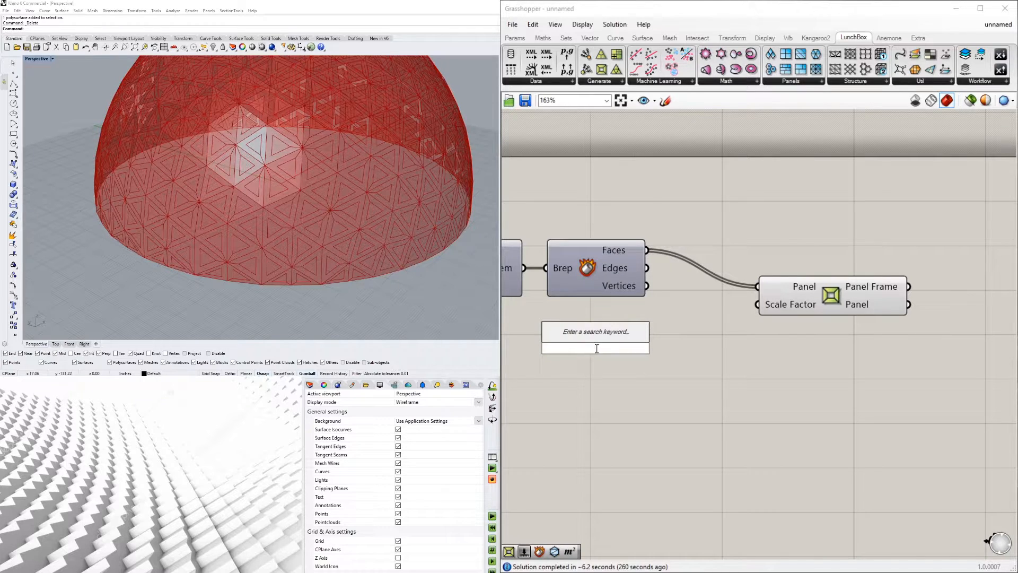
{"action": "type", "text": ".1<9"}
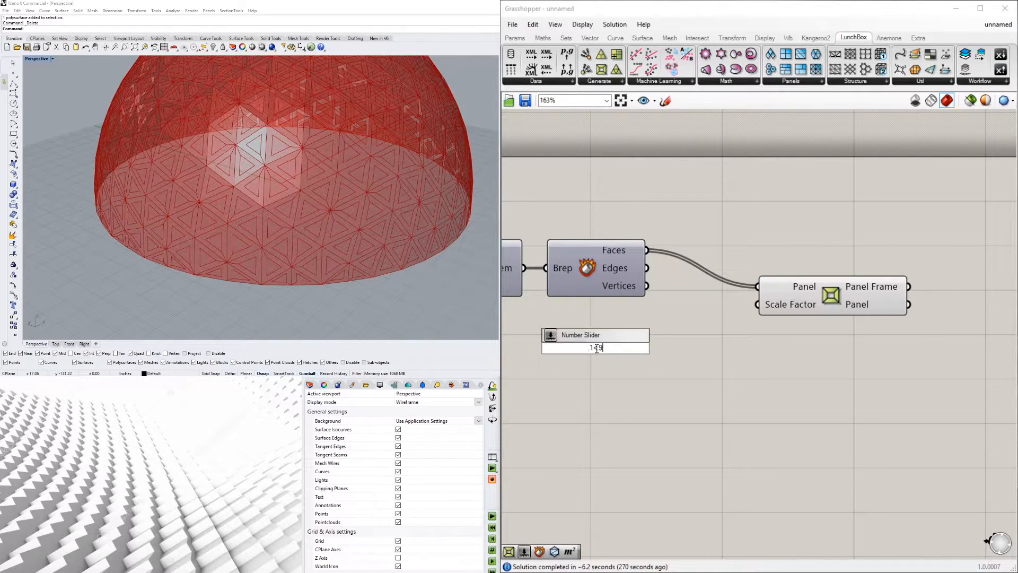
{"action": "key", "text": "Return"}
{"action": "left_click_drag", "start_coordinate": [589, 348], "coordinate": [757, 304]}
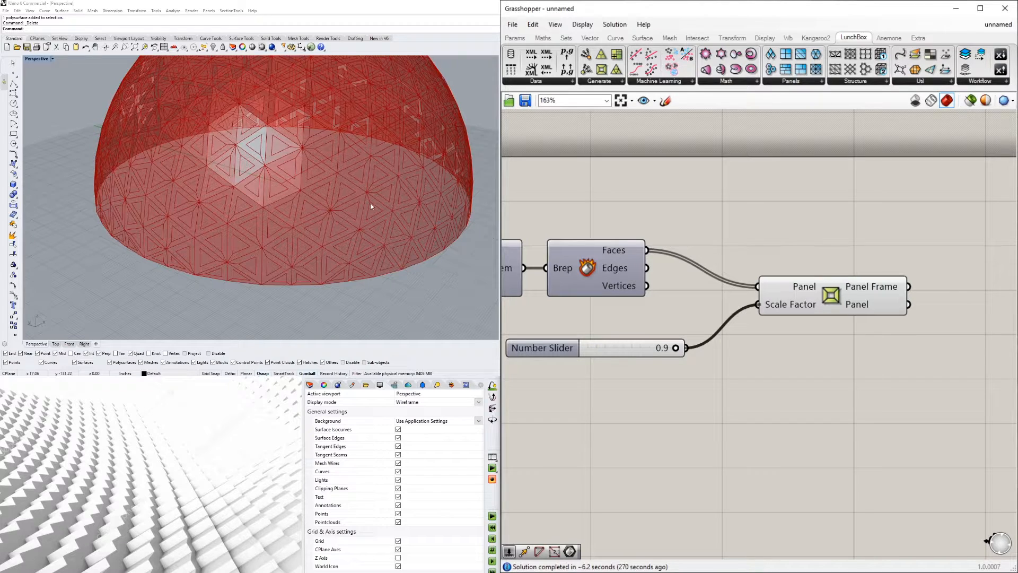
Try a Scale Factor of 0.8 for the panel frames, and settle on 0.7
{"action": "double_click", "coordinate": [659, 348]}
{"action": "type", "text": ".8"}
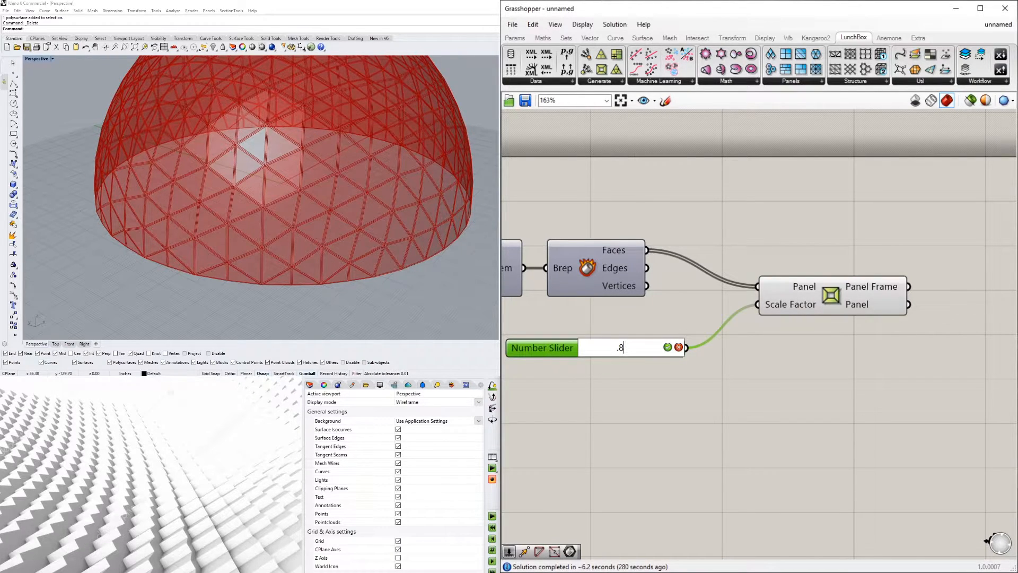
{"action": "key", "text": "Return"}
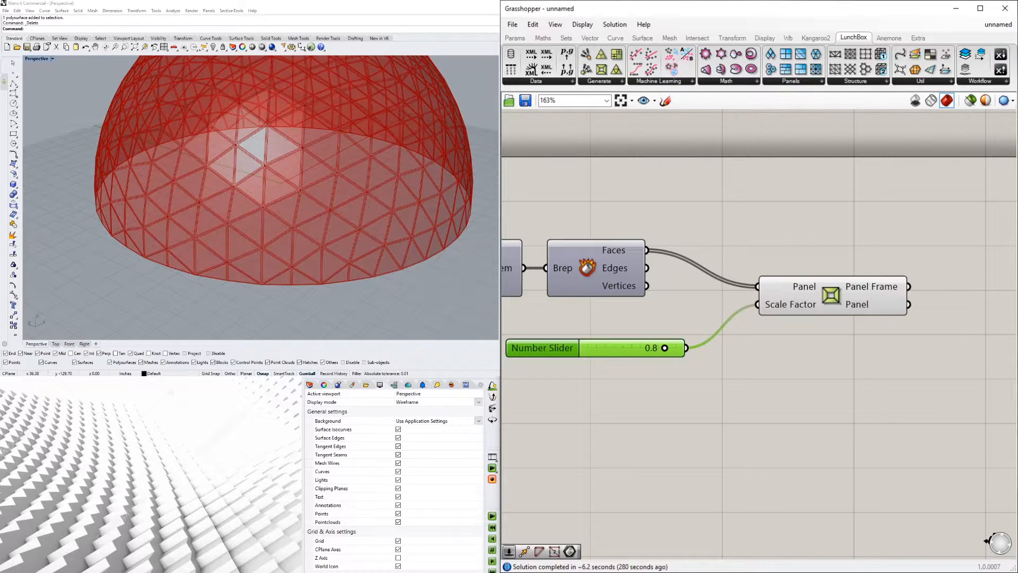
{"action": "double_click", "coordinate": [652, 351]}
{"action": "type", "text": "."}
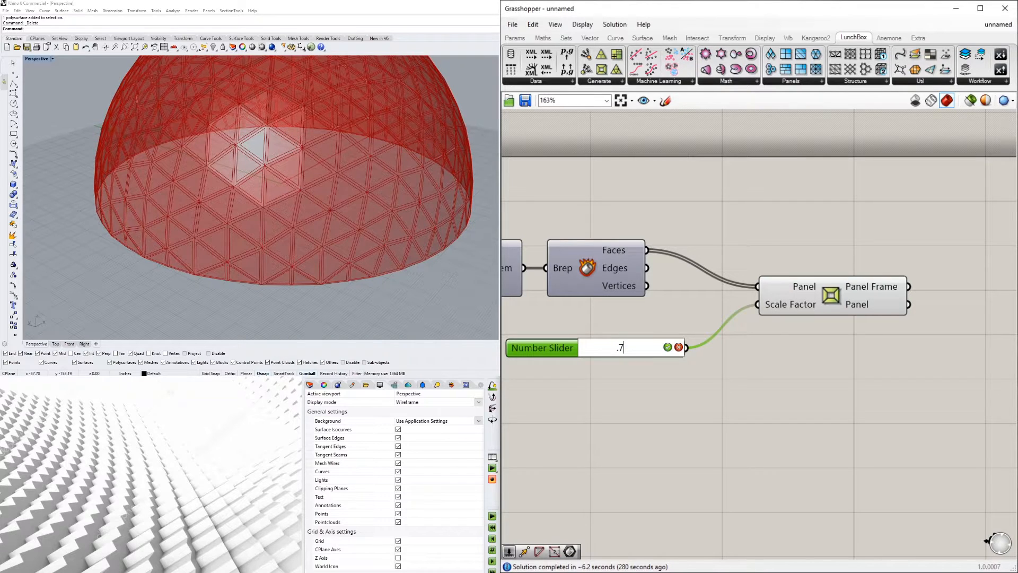
{"action": "type", "text": "7"}
{"action": "key", "text": "Return"}
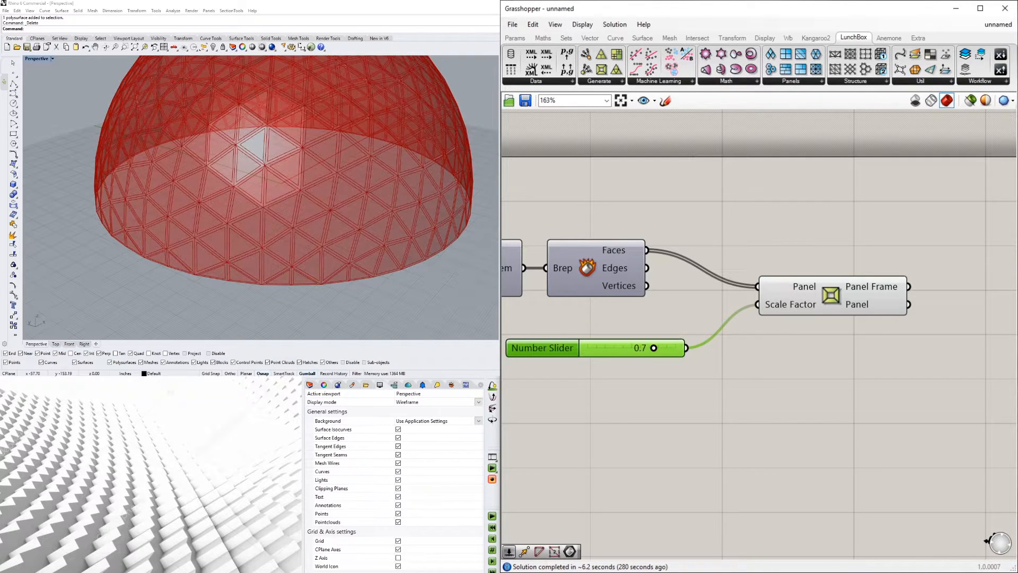
Turn off the preview of the LunchBox panel frame component
{"action": "right_click_drag", "start_coordinate": [799, 306], "coordinate": [746, 347]}
{"action": "left_click", "coordinate": [745, 347]}
{"action": "right_click", "coordinate": [801, 335]}
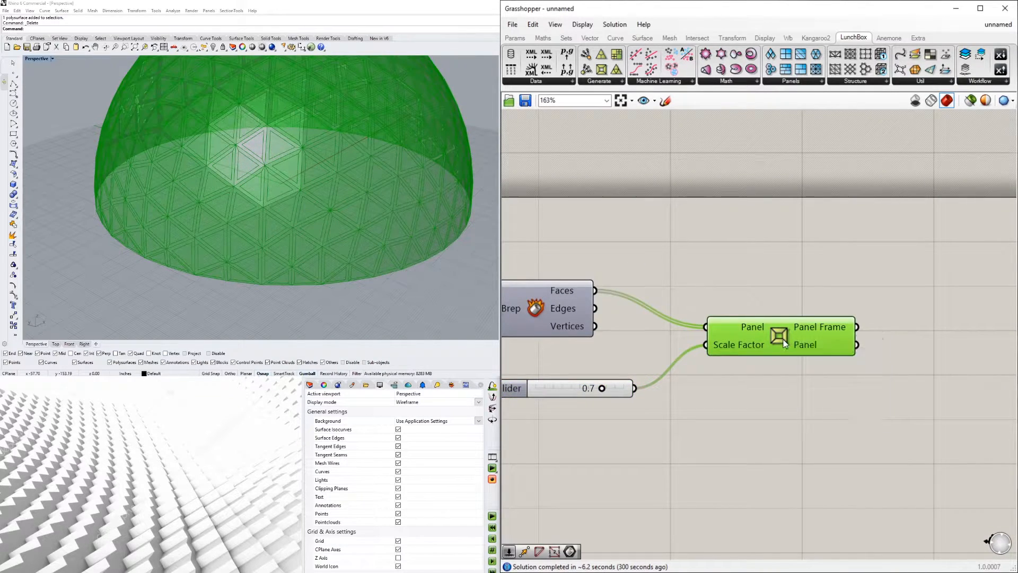
{"action": "left_click", "coordinate": [907, 320]}
Add two Brep containers and connect them to the Panel Frame and Panel outputs
{"action": "double_click", "coordinate": [924, 322]}
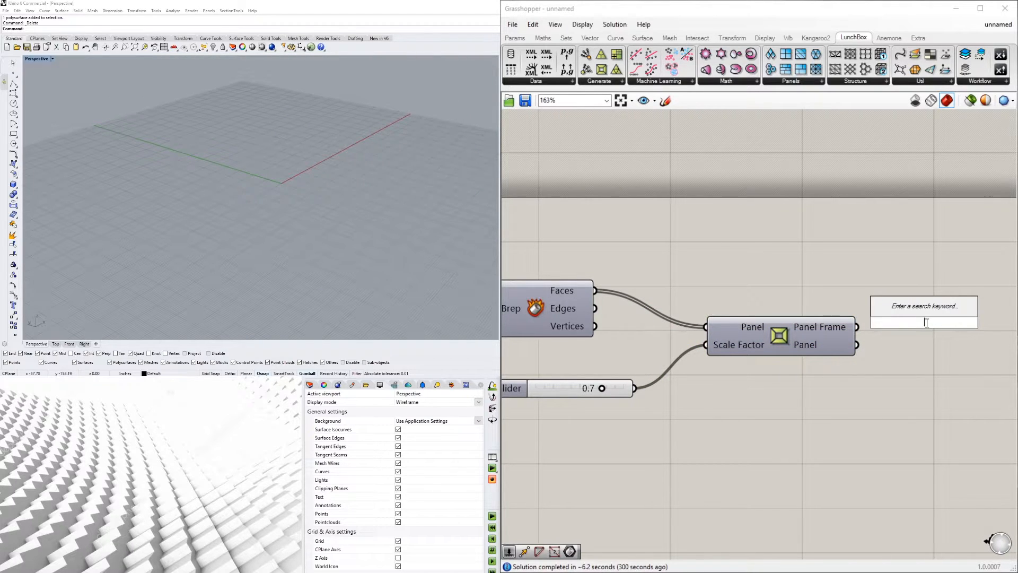
{"action": "type", "text": "BR"}
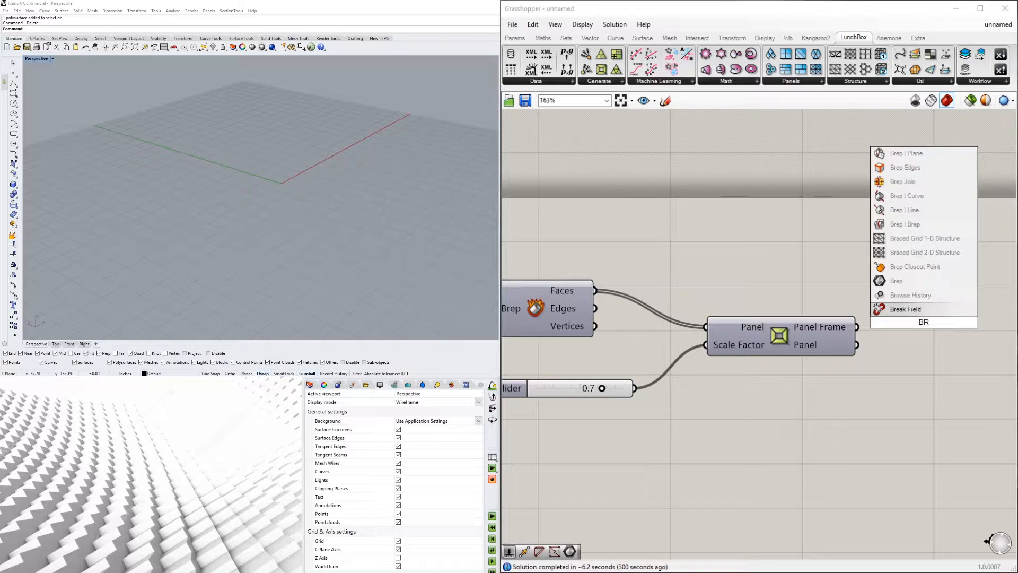
{"action": "left_click", "coordinate": [920, 280]}
{"action": "left_click_drag", "start_coordinate": [875, 335], "coordinate": [873, 363], "text": "alt"}
{"action": "left_click_drag", "start_coordinate": [913, 396], "coordinate": [876, 331]}
{"action": "mouse_move", "coordinate": [876, 336]}
{"action": "left_mouse_down"}
{"action": "mouse_move", "coordinate": [875, 350]}
{"action": "mouse_move", "coordinate": [851, 350]}
{"action": "mouse_move", "coordinate": [835, 375]}
{"action": "mouse_move", "coordinate": [852, 377]}
{"action": "mouse_move", "coordinate": [872, 333]}
{"action": "left_mouse_up"}
{"action": "left_click", "coordinate": [842, 319]}
{"action": "left_click", "coordinate": [878, 361]}
{"action": "left_click", "coordinate": [872, 375]}
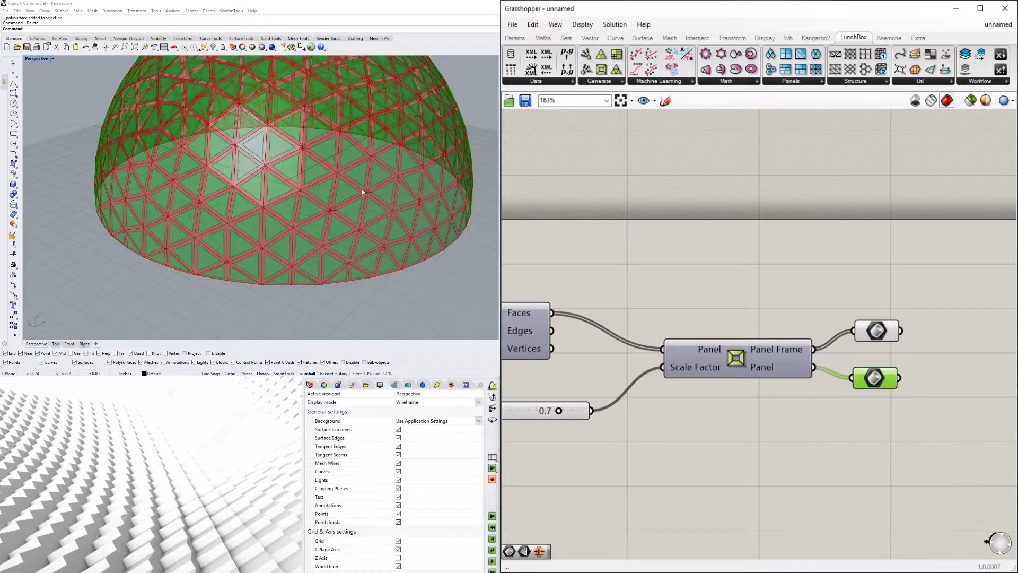
Line up the two Brep containers and highlight each in turn to compare the frames with the panels
{"action": "left_click_drag", "start_coordinate": [877, 333], "coordinate": [877, 328]}
{"action": "left_click_drag", "start_coordinate": [873, 375], "coordinate": [883, 379]}
{"action": "left_click", "coordinate": [858, 332]}
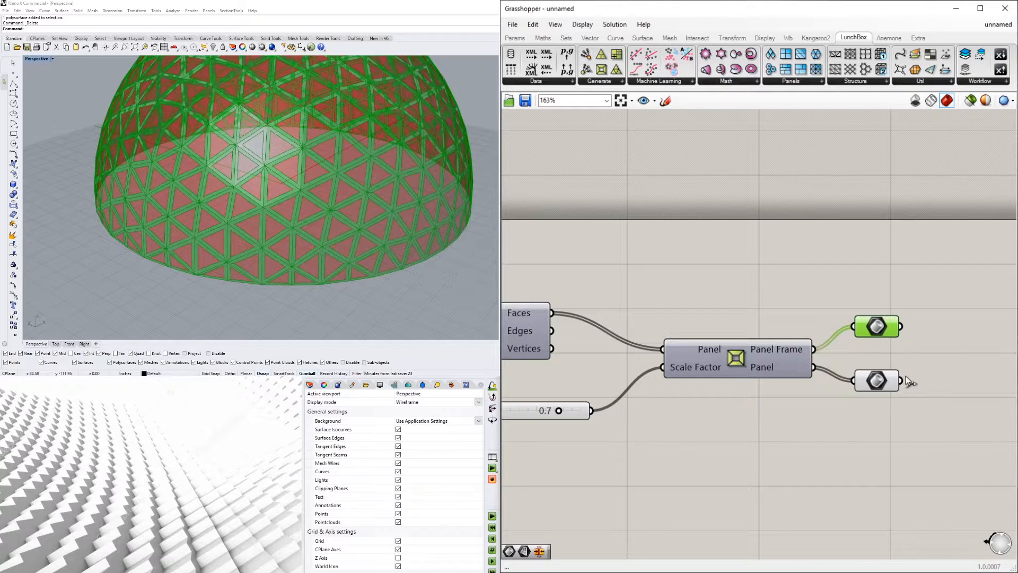
{"action": "left_click", "coordinate": [884, 381]}
{"action": "left_click", "coordinate": [884, 325]}
{"action": "left_click", "coordinate": [715, 348]}
{"action": "left_click", "coordinate": [736, 294]}
{"action": "scroll", "coordinate": [737, 295], "scroll_direction": "down", "scroll_amount": 3}
{"action": "scroll", "coordinate": [742, 334], "scroll_direction": "up", "scroll_amount": 2}
{"action": "left_click", "coordinate": [709, 362]}
Turn off the preview of the Brep container holding the panels and inspect the frames on the dome
{"action": "left_click", "coordinate": [703, 407]}
{"action": "right_click", "coordinate": [711, 411]}
{"action": "left_click", "coordinate": [689, 370]}
{"action": "right_click", "coordinate": [706, 409]}
{"action": "left_click", "coordinate": [737, 371]}
{"action": "right_click_drag", "start_coordinate": [255, 202], "coordinate": [307, 170]}
{"action": "left_click", "coordinate": [707, 360]}
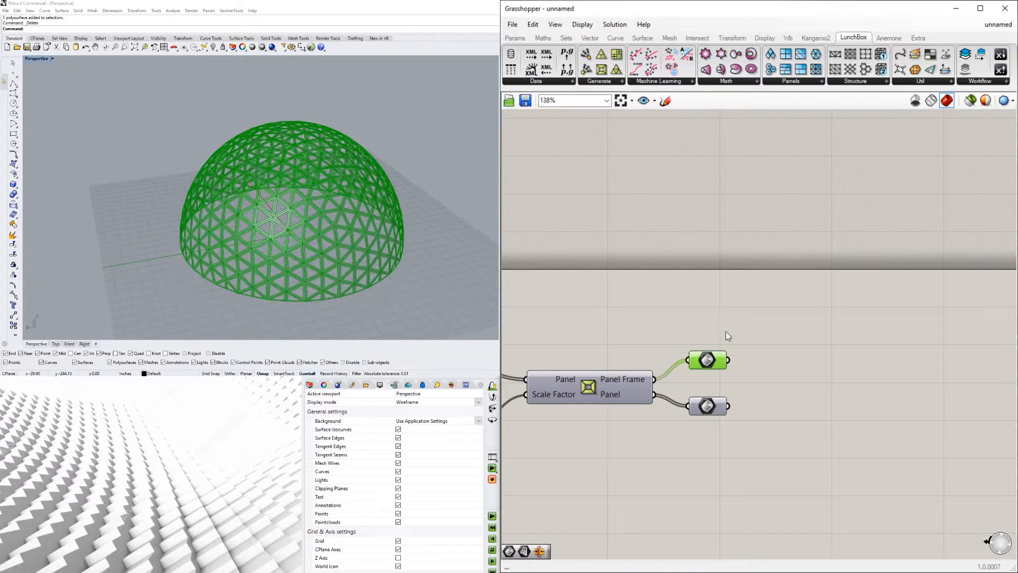
Add a Brep Join component beside the frame Brep container and connect the container to its Breps input
{"action": "double_click", "coordinate": [800, 354]}
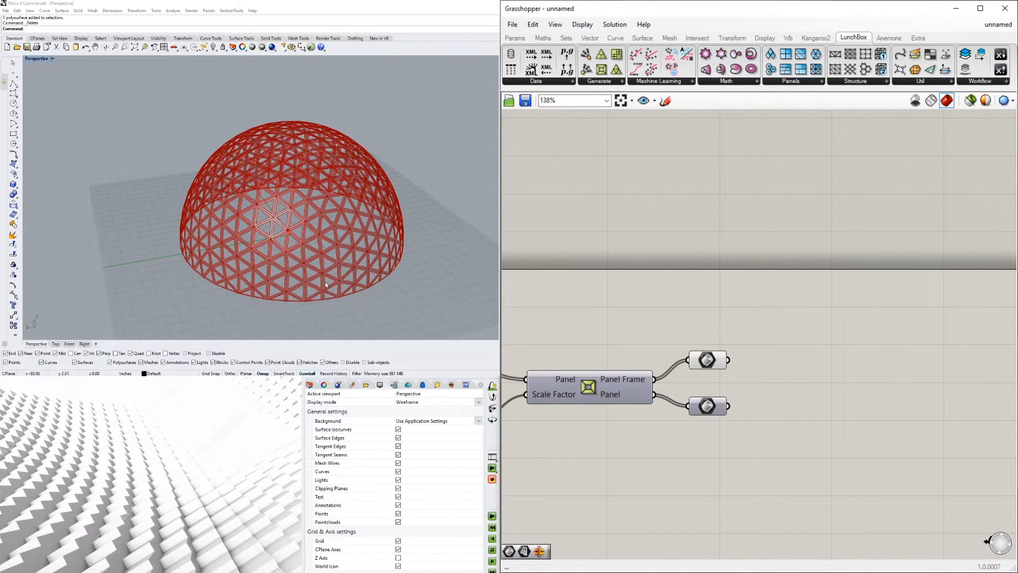
{"action": "double_click", "coordinate": [807, 354]}
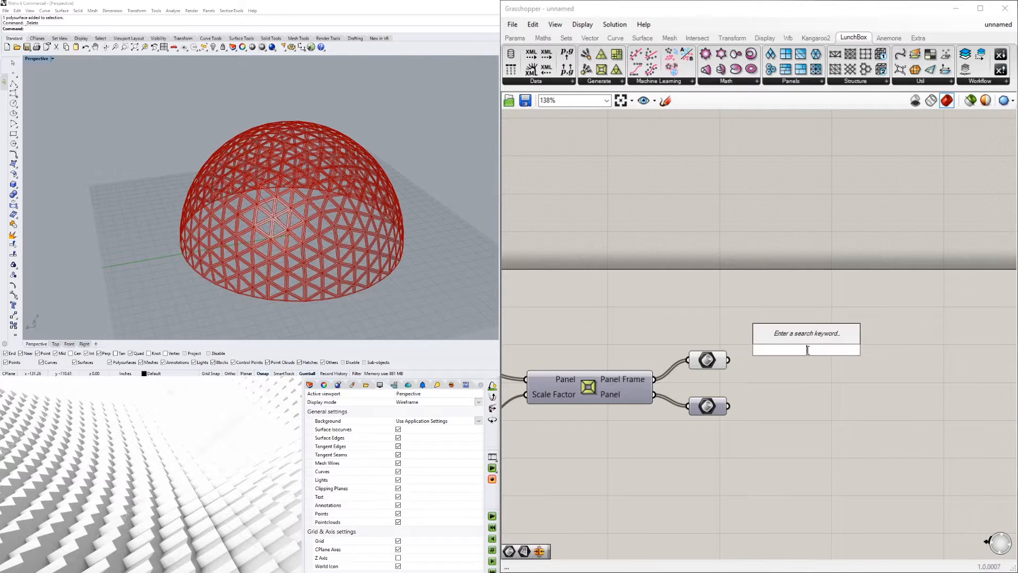
{"action": "type", "text": "JOI"}
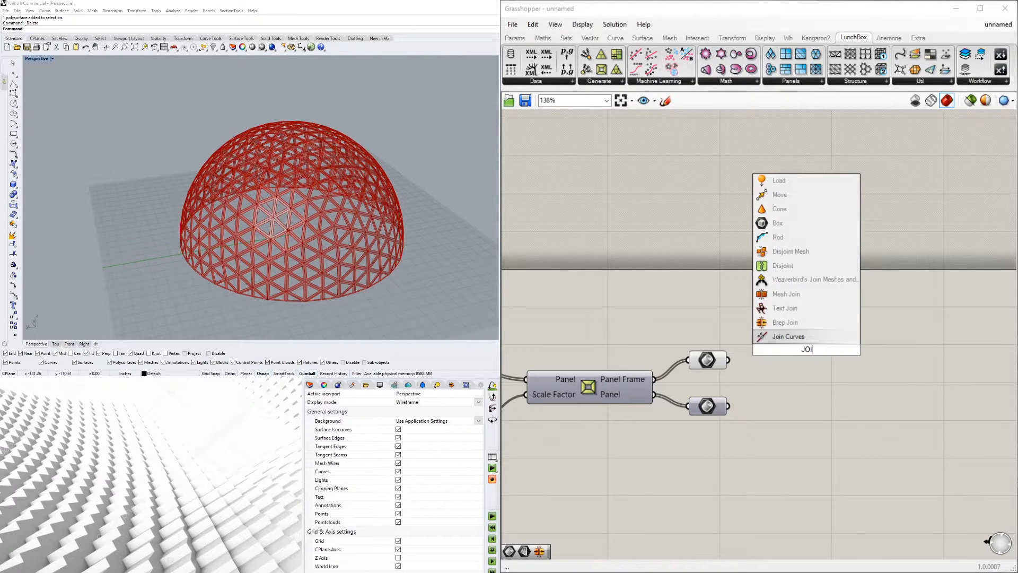
{"action": "left_click", "coordinate": [780, 322]}
{"action": "left_click_drag", "start_coordinate": [731, 361], "coordinate": [790, 350]}
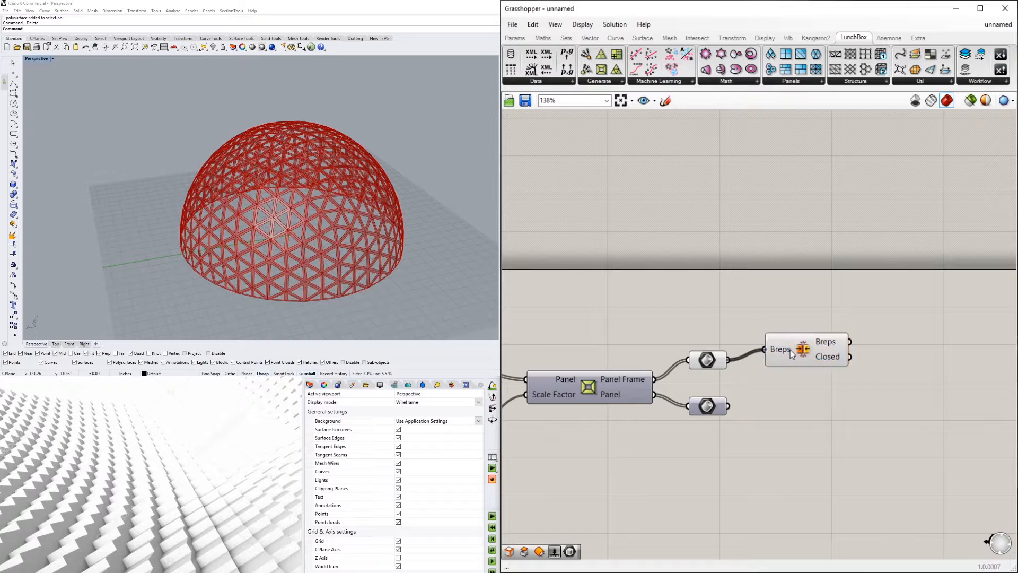
{"action": "left_click", "coordinate": [790, 349]}
{"action": "left_click", "coordinate": [784, 324]}
Turn off the preview of the Brep container holding the panel frames
{"action": "left_click", "coordinate": [707, 360]}
{"action": "right_click", "coordinate": [711, 353]}
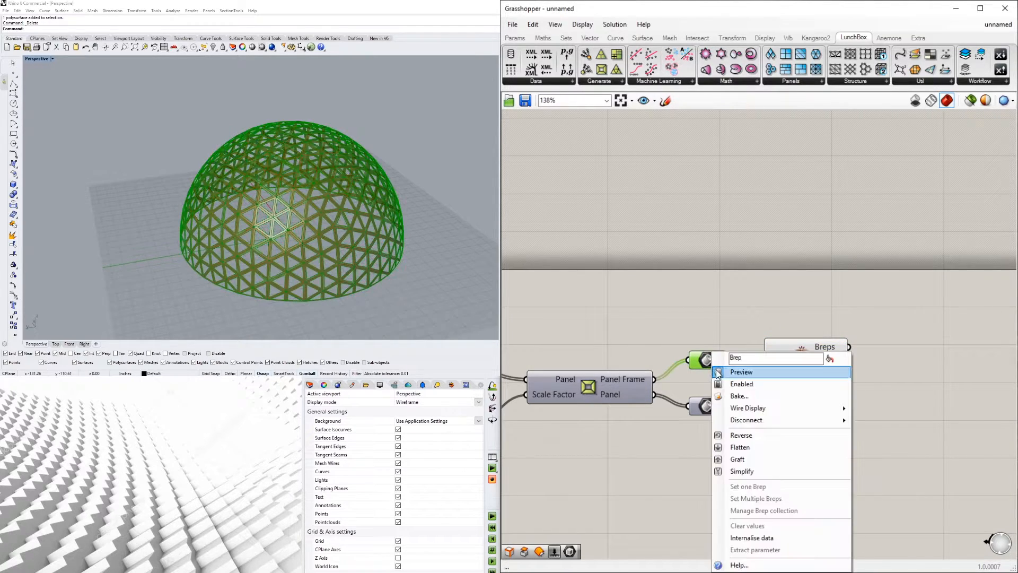
{"action": "left_click", "coordinate": [741, 371]}
Bake the joined frames from the Brep Join component into the Rhino model
{"action": "left_click", "coordinate": [789, 354]}
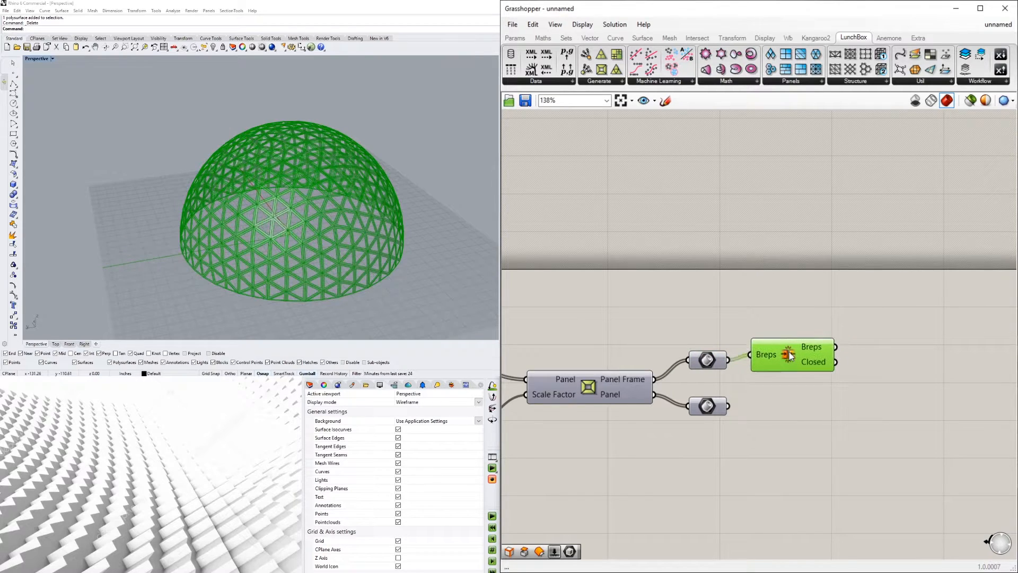
{"action": "left_click", "coordinate": [758, 309]}
{"action": "left_click", "coordinate": [789, 354]}
{"action": "right_click", "coordinate": [791, 352]}
{"action": "left_click", "coordinate": [800, 396]}
{"action": "left_click", "coordinate": [807, 499]}
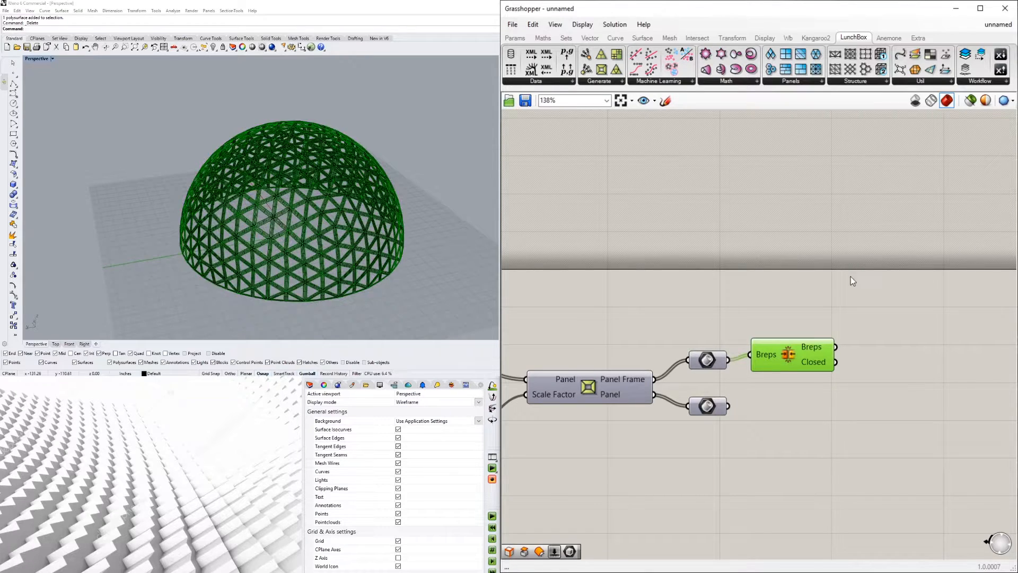
Move the baked dome along the X axis away from the Grasshopper preview and frame it closely
{"action": "scroll", "coordinate": [288, 151], "scroll_direction": "down", "scroll_amount": 5}
{"action": "right_click_drag", "start_coordinate": [288, 151], "coordinate": [201, 197]}
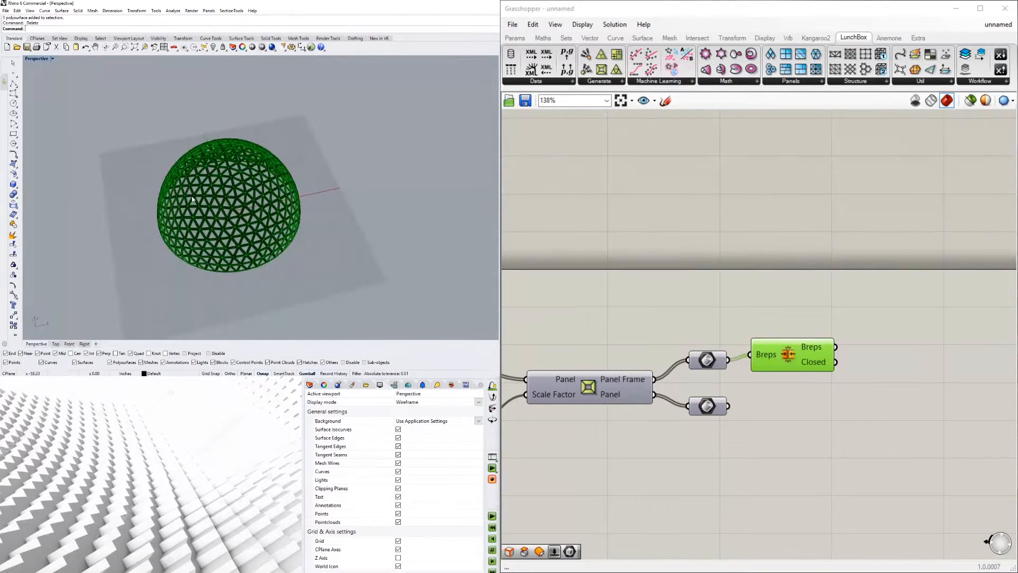
{"action": "left_click", "coordinate": [198, 196]}
{"action": "left_click_drag", "start_coordinate": [241, 189], "coordinate": [371, 160], "text": "alt"}
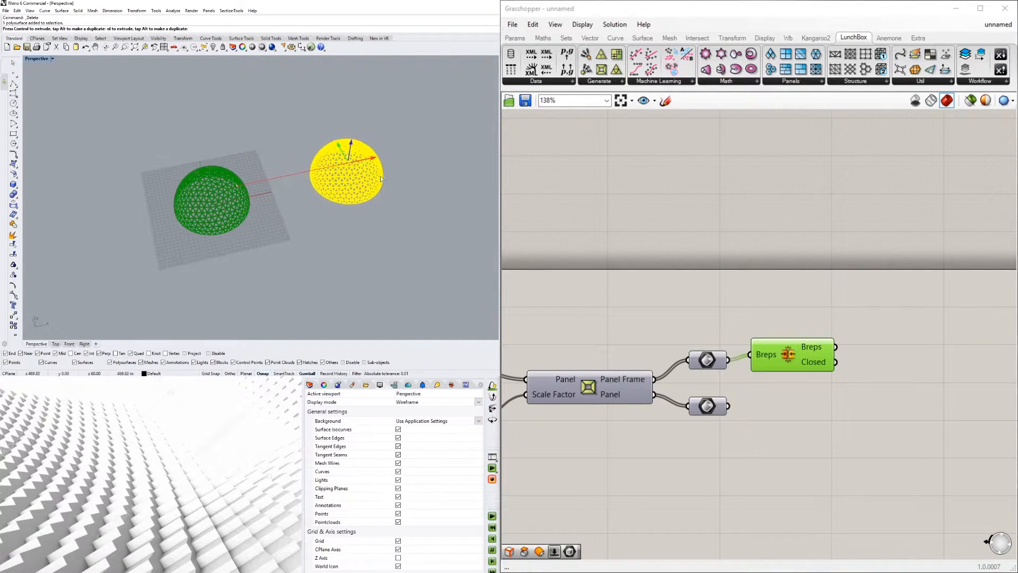
{"action": "scroll", "coordinate": [397, 168], "scroll_direction": "up", "scroll_amount": 4}
{"action": "left_click", "coordinate": [346, 177]}
{"action": "scroll", "coordinate": [287, 227], "scroll_direction": "up", "scroll_amount": 6}
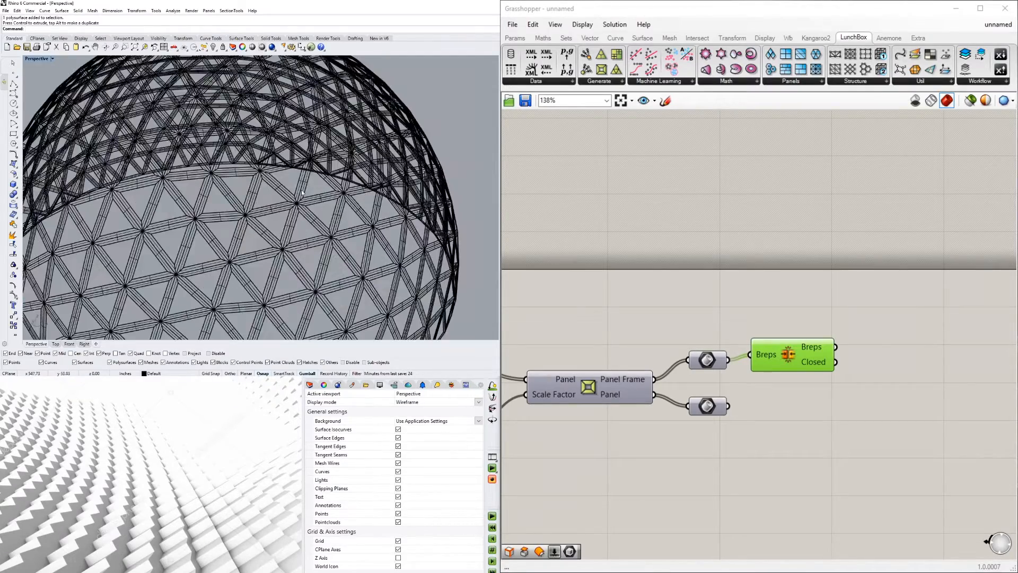
Switch the Perspective viewport to Shaded display mode
{"action": "left_click", "coordinate": [37, 59]}
{"action": "left_click", "coordinate": [42, 85]}
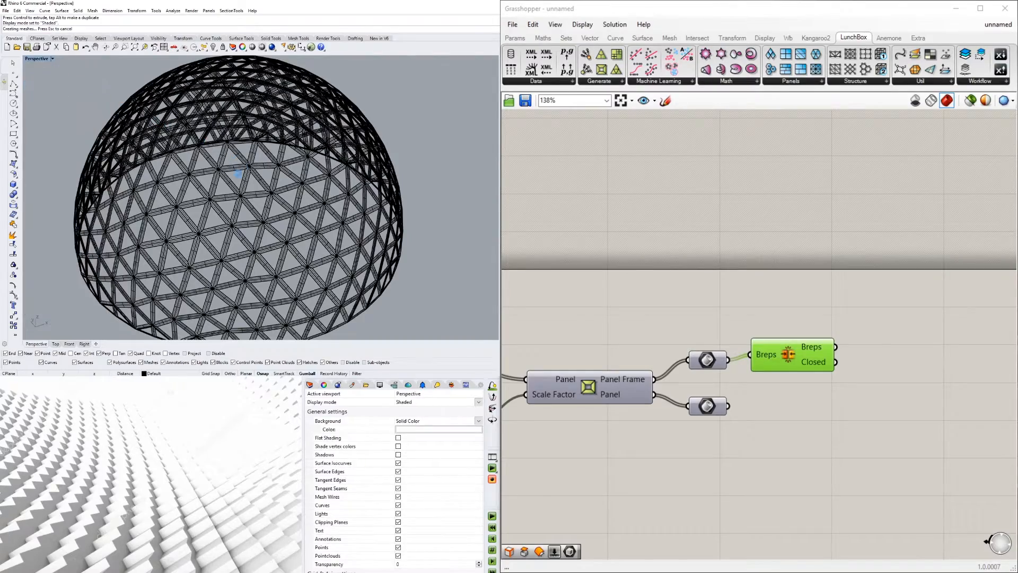
Examine the baked dome's frame members up close and check that they select as one joined object
{"action": "right_click_drag", "start_coordinate": [235, 221], "coordinate": [258, 206]}
{"action": "scroll", "coordinate": [258, 206], "scroll_direction": "up", "scroll_amount": 5}
{"action": "left_click", "coordinate": [259, 231]}
{"action": "scroll", "coordinate": [259, 231], "scroll_direction": "down", "scroll_amount": 5}
{"action": "scroll", "coordinate": [303, 263], "scroll_direction": "up", "scroll_amount": 2}
{"action": "key", "text": "Escape"}
{"action": "scroll", "coordinate": [304, 264], "scroll_direction": "down", "scroll_amount": 5}
{"action": "scroll", "coordinate": [307, 213], "scroll_direction": "up", "scroll_amount": 5}
{"action": "scroll", "coordinate": [308, 211], "scroll_direction": "up", "scroll_amount": 8}
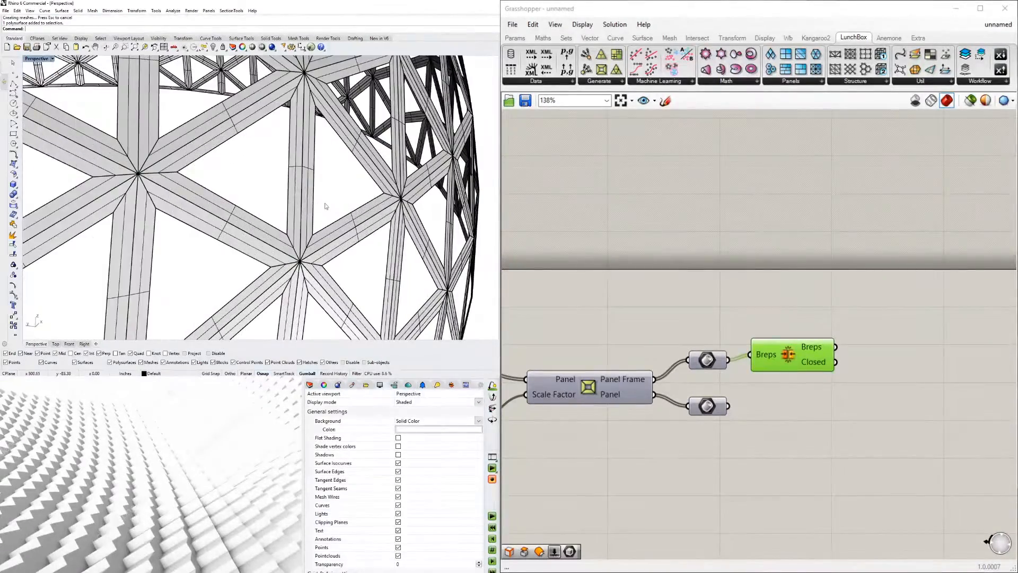
{"action": "left_click", "coordinate": [291, 225]}
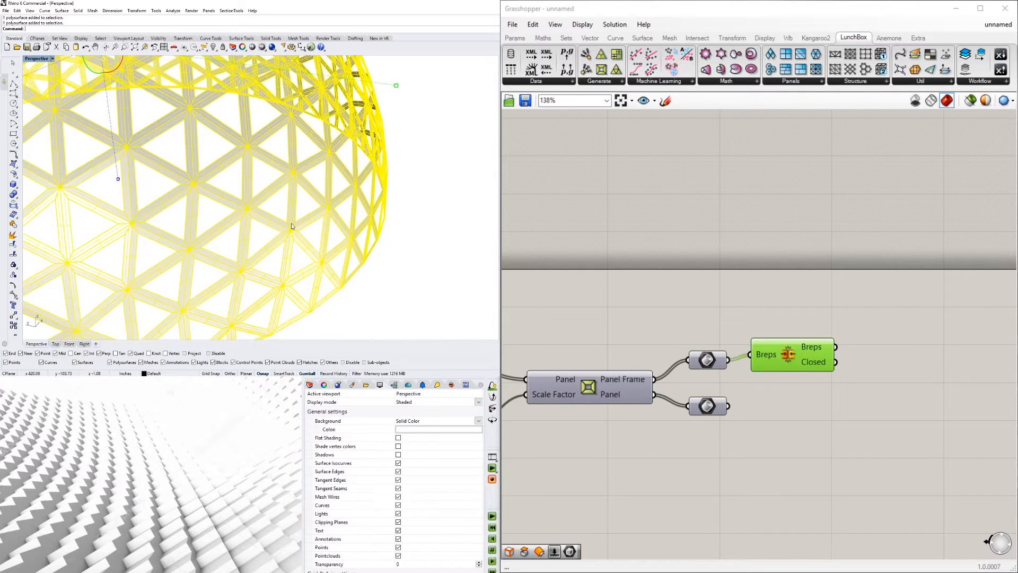
{"action": "key", "text": "Escape"}
Start saving the Rhino model and browse to the MODEL folder of the 20-20DGSYT_GEODOMES project under 00_YOUTUBE
{"action": "key", "text": "ctrl+s"}
{"action": "left_click", "coordinate": [83, 32]}
{"action": "left_click", "coordinate": [60, 31]}
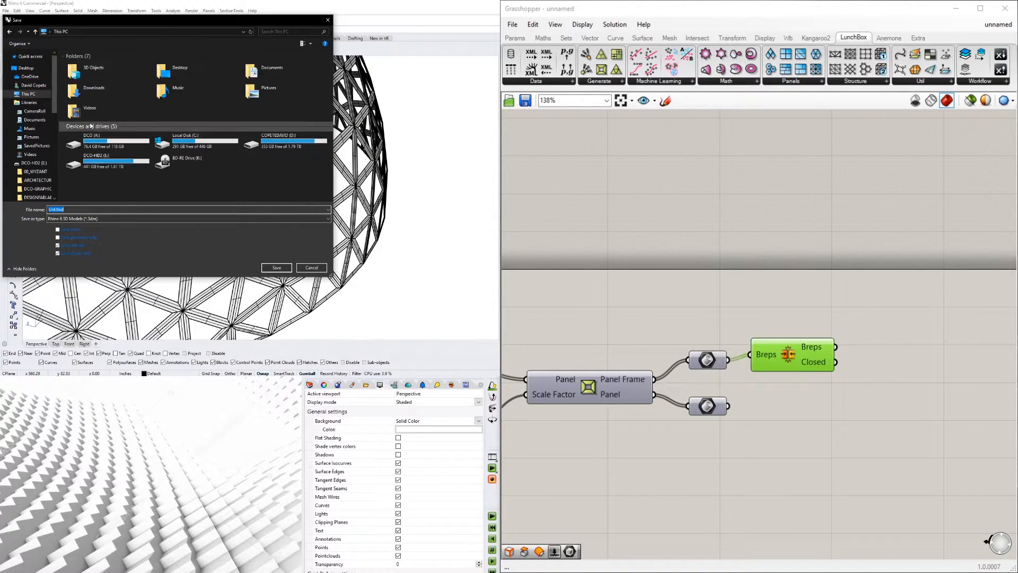
{"action": "double_click", "coordinate": [122, 161]}
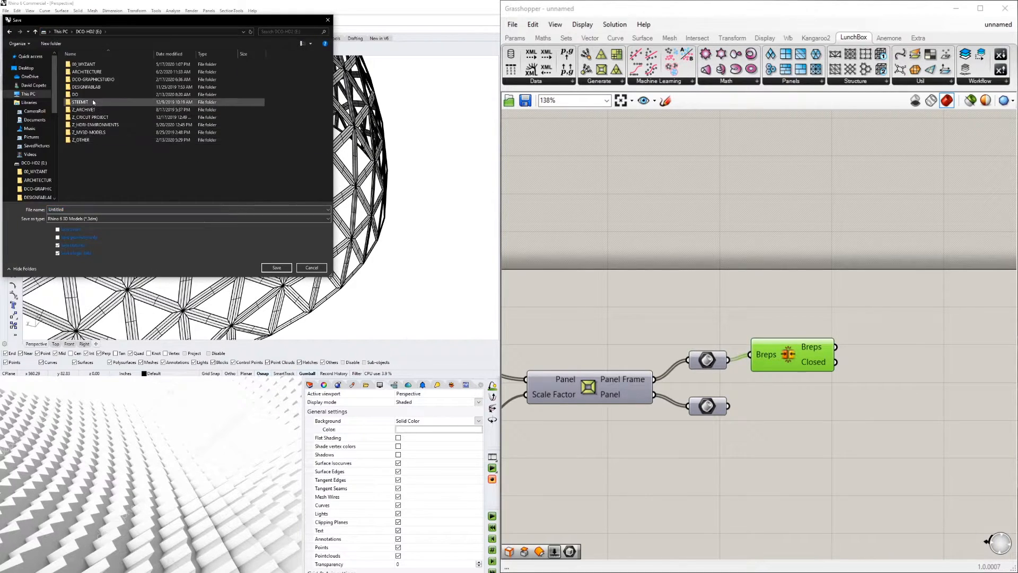
{"action": "double_click", "coordinate": [91, 79]}
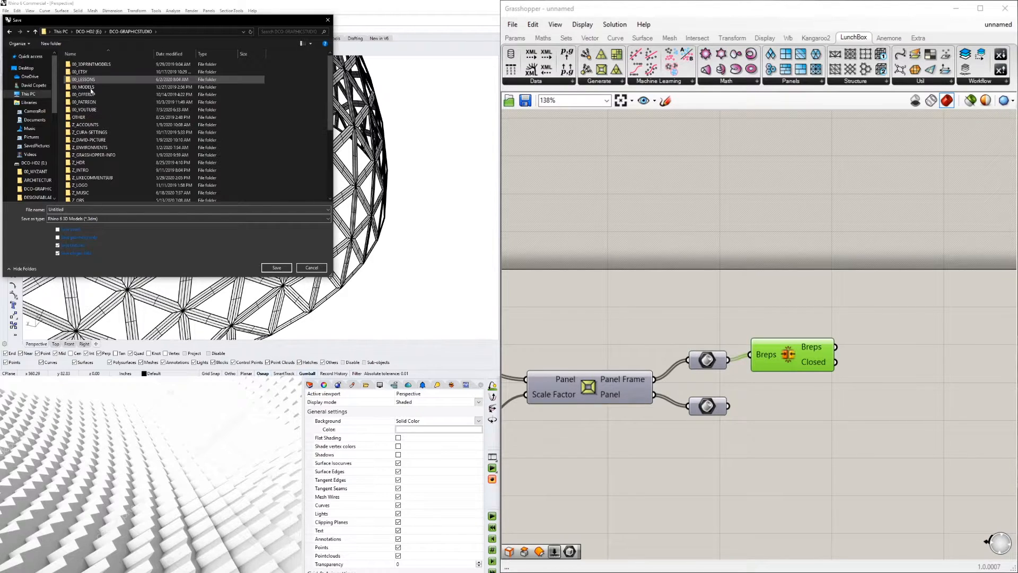
{"action": "double_click", "coordinate": [84, 109]}
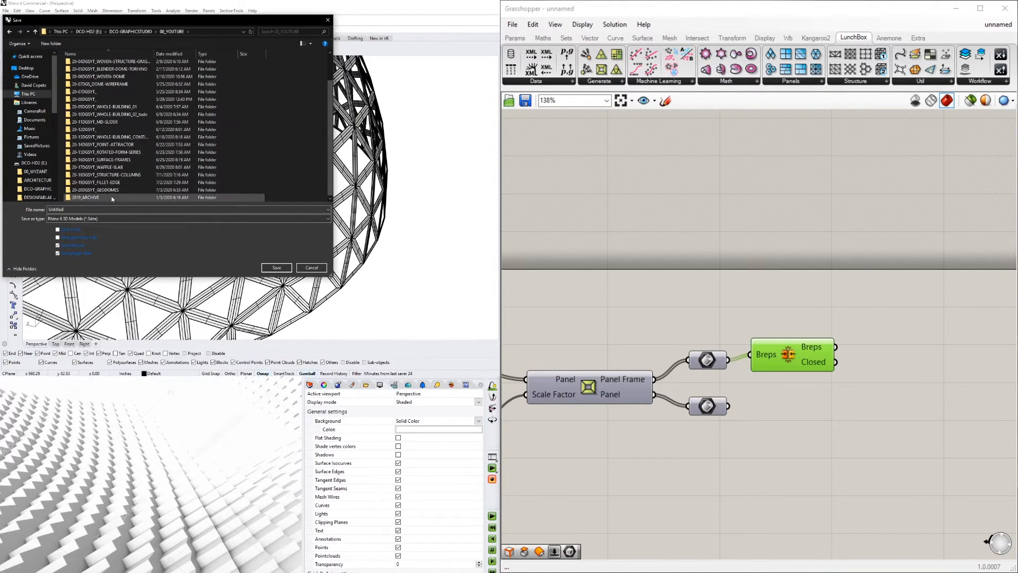
{"action": "double_click", "coordinate": [95, 189]}
{"action": "double_click", "coordinate": [80, 70]}
Name the Rhino file 20-20DGSYT_GEODOMES by reusing the project folder's name, and save it
{"action": "left_click", "coordinate": [217, 31]}
{"action": "left_click_drag", "start_coordinate": [124, 31], "coordinate": [171, 31]}
{"action": "key", "text": "ctrl+c"}
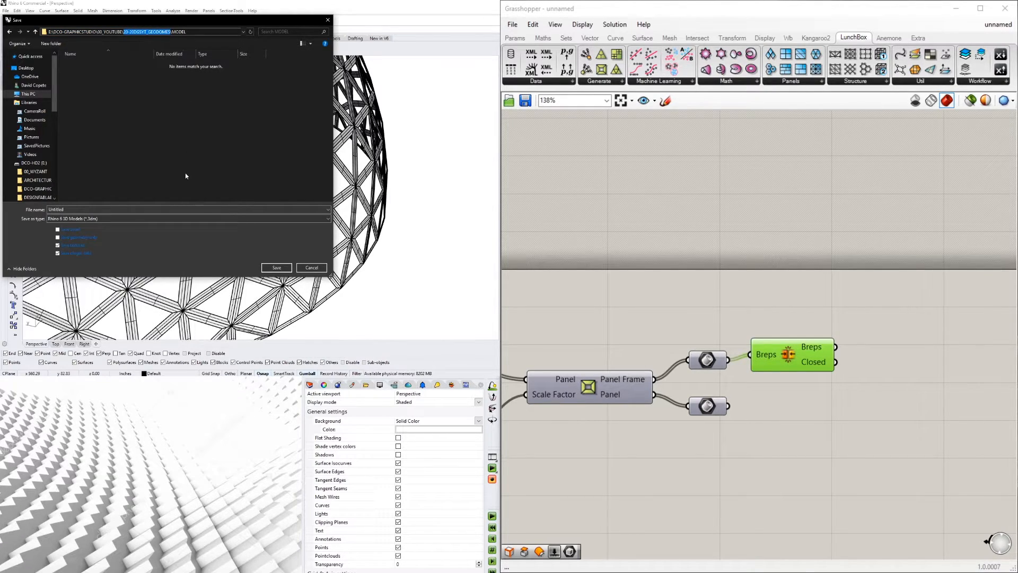
{"action": "left_click", "coordinate": [155, 209]}
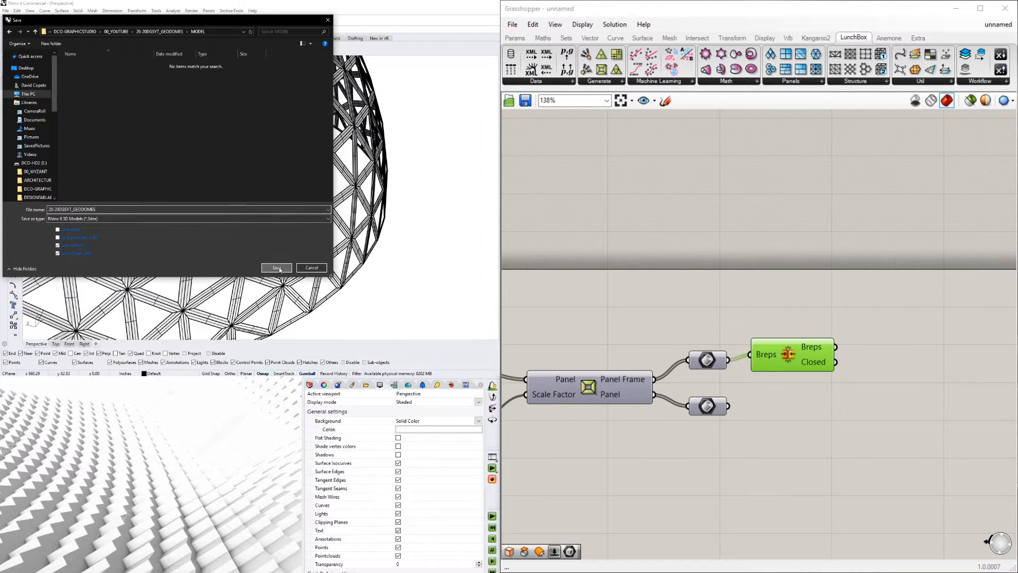
{"action": "left_click", "coordinate": [276, 267]}
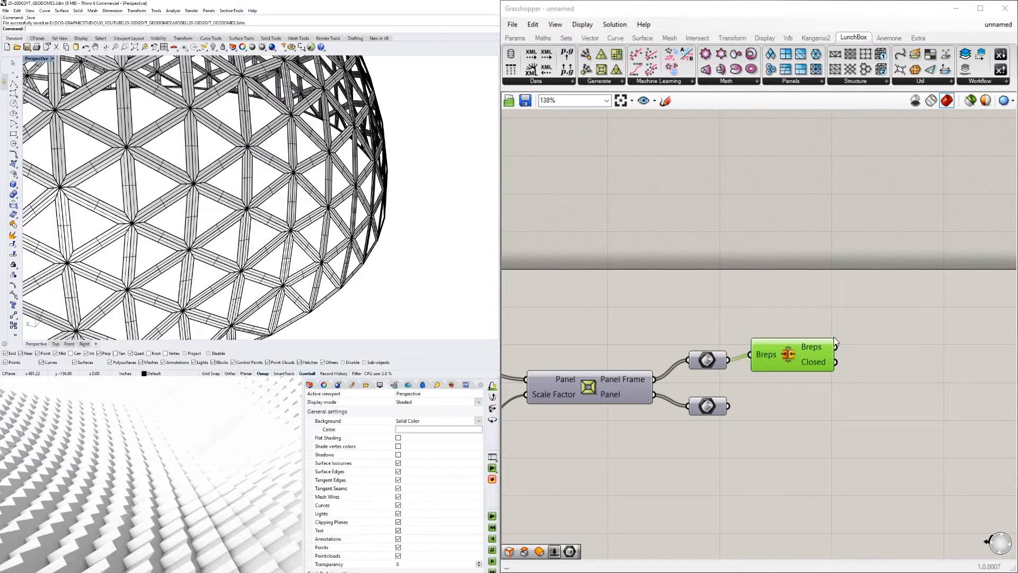
Save the Grasshopper definition as 20-20DGSYT_GEODOMES in the same MODEL folder
{"action": "left_click", "coordinate": [512, 24]}
{"action": "left_click", "coordinate": [557, 82]}
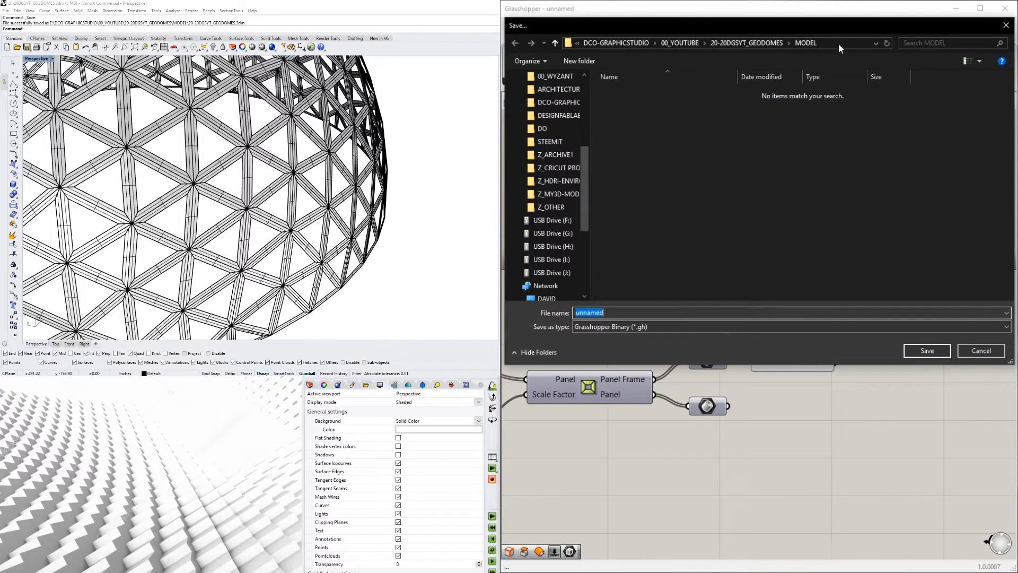
{"action": "key", "text": "ctrl+v"}
{"action": "left_click", "coordinate": [928, 351]}
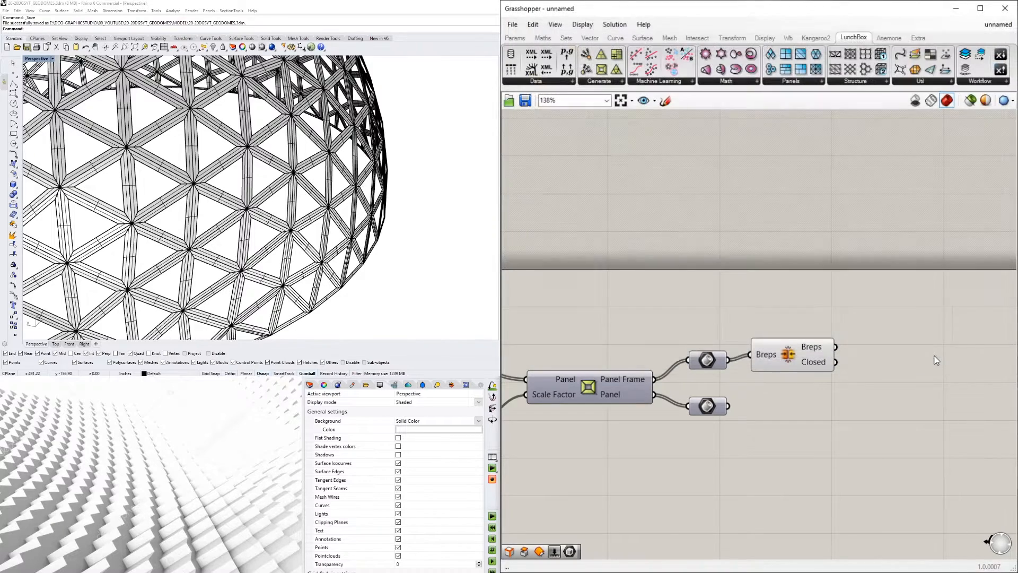
Select the baked dome frame in Rhino and start the OffsetSrf command on it
{"action": "scroll", "coordinate": [362, 111], "scroll_direction": "down", "scroll_amount": 8}
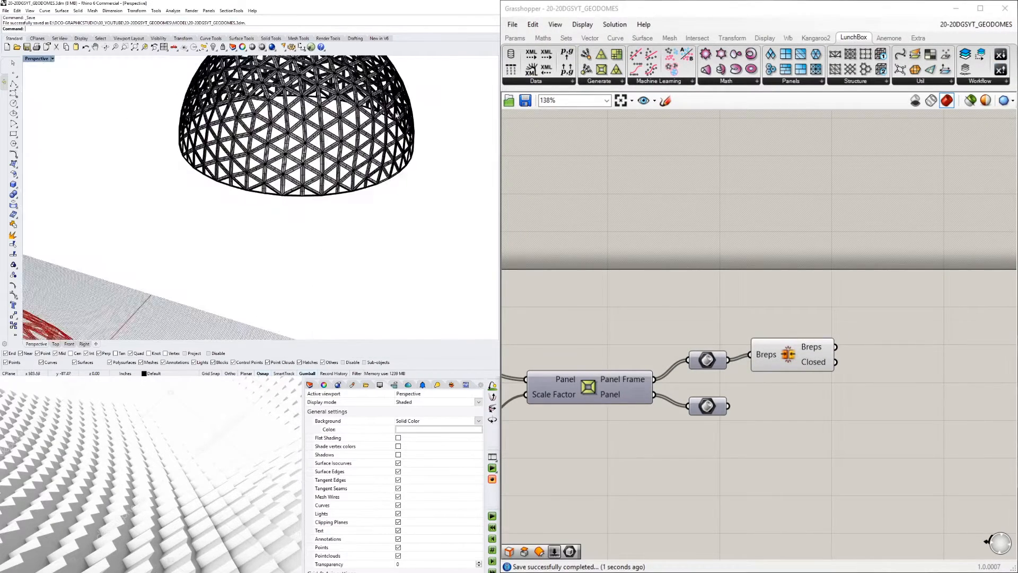
{"action": "right_click_drag", "start_coordinate": [363, 110], "coordinate": [327, 185], "text": "shift"}
{"action": "left_click", "coordinate": [335, 186]}
{"action": "scroll", "coordinate": [334, 186], "scroll_direction": "up", "scroll_amount": 3}
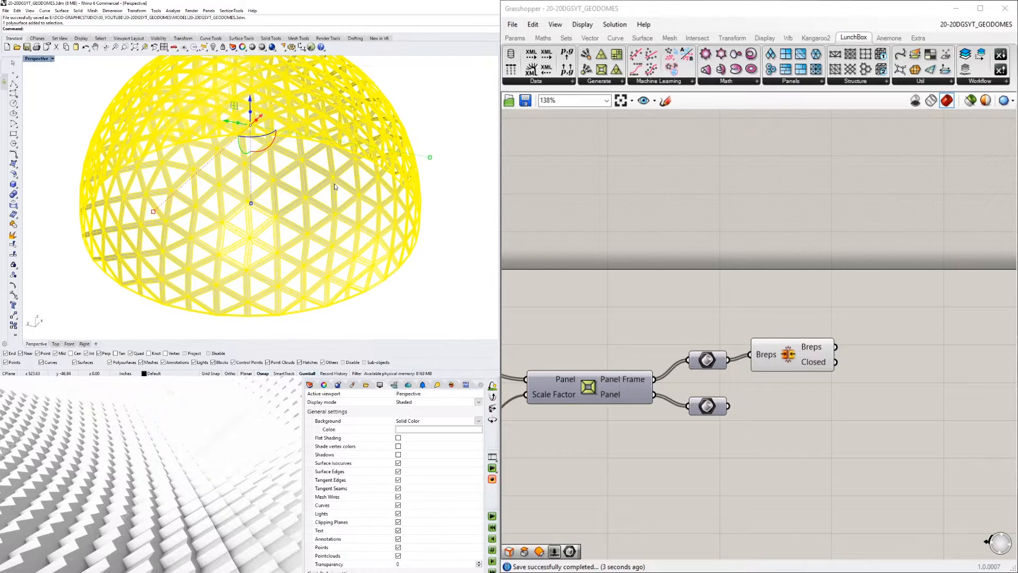
{"action": "type", "text": "Srf"}
{"action": "key", "text": "Return"}
Set the Shaded display mode's background to Use Application Settings
{"action": "right_click_drag", "start_coordinate": [335, 185], "coordinate": [344, 254]}
{"action": "left_click", "coordinate": [418, 420]}
{"action": "left_click", "coordinate": [416, 434]}
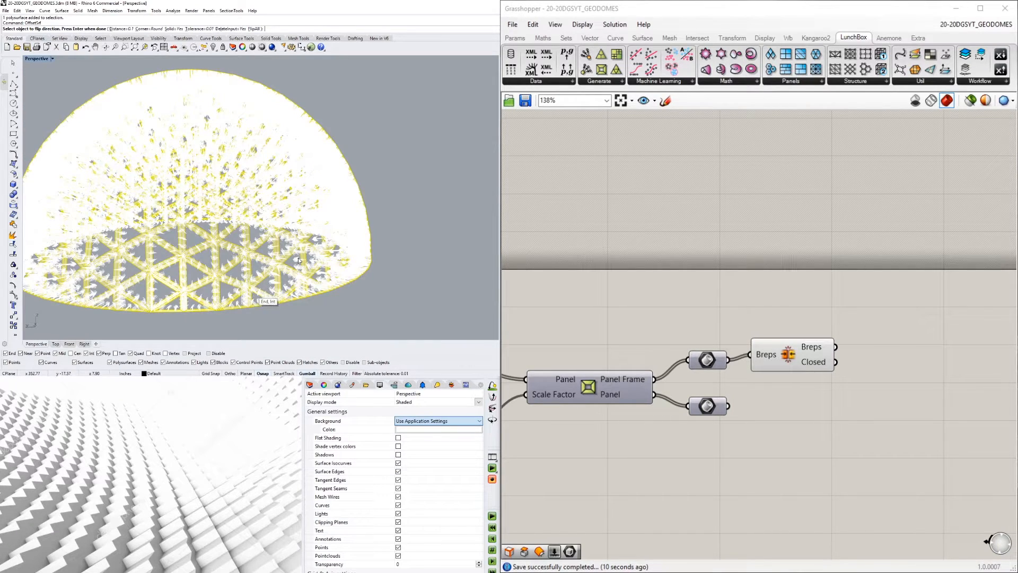
Flip the offset direction and complete OffsetSrf to thicken the dome frame into a solid
{"action": "right_click_drag", "start_coordinate": [248, 295], "coordinate": [285, 267], "text": "shift"}
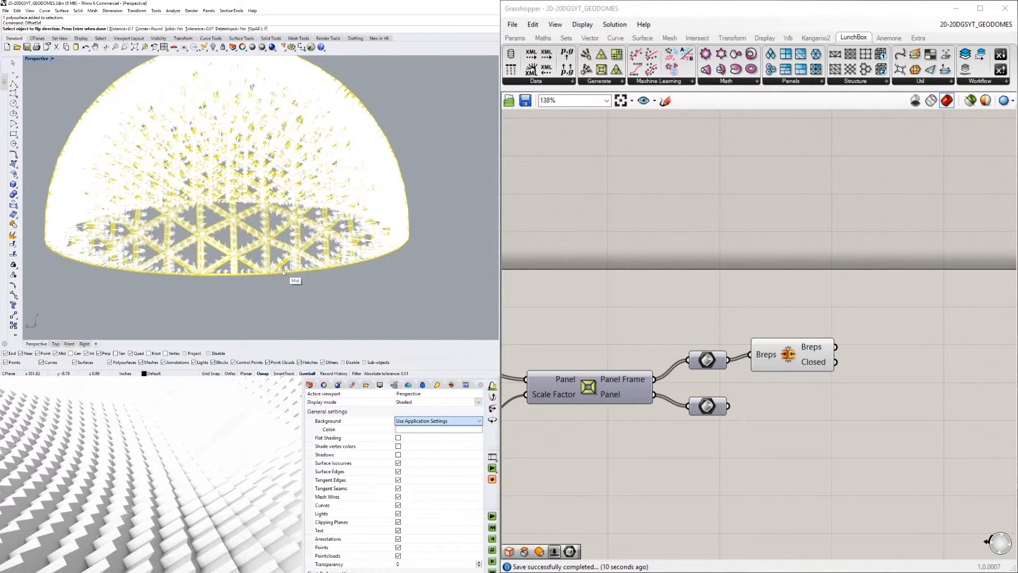
{"action": "type", "text": "F"}
{"action": "key", "text": "Return"}
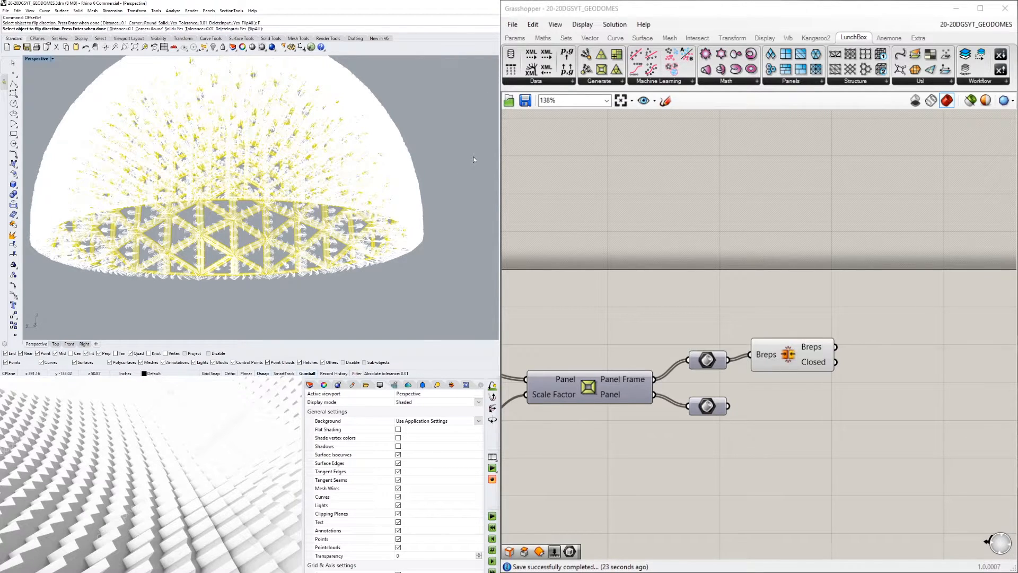
{"action": "key", "text": "Return"}
{"action": "key", "text": "Return"}
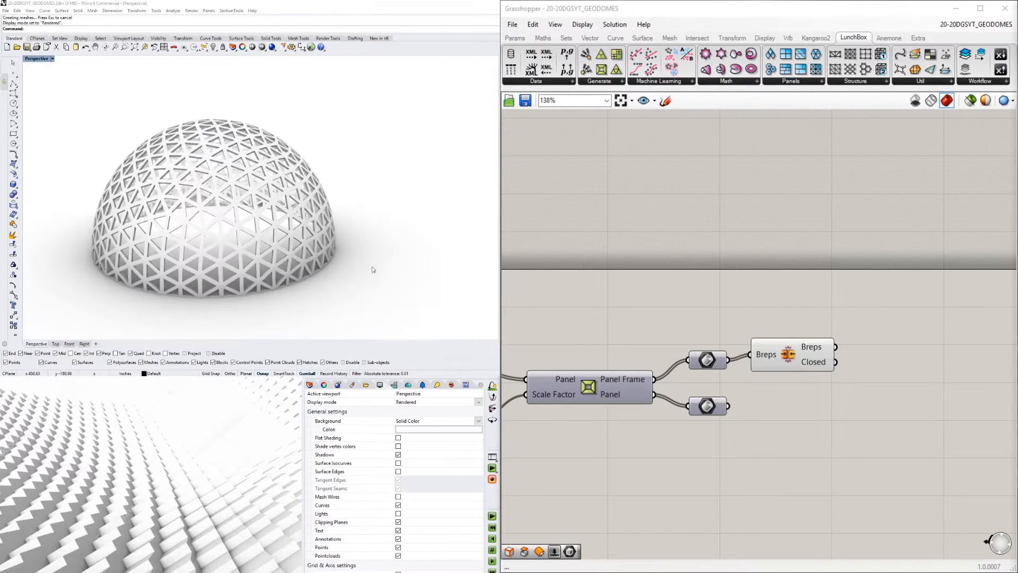
Switch the Perspective viewport to the Shaded display mode and turn off its surface isocurves
{"action": "right_click_drag", "start_coordinate": [302, 245], "coordinate": [139, 230]}
{"action": "scroll", "coordinate": [140, 230], "scroll_direction": "up", "scroll_amount": 10}
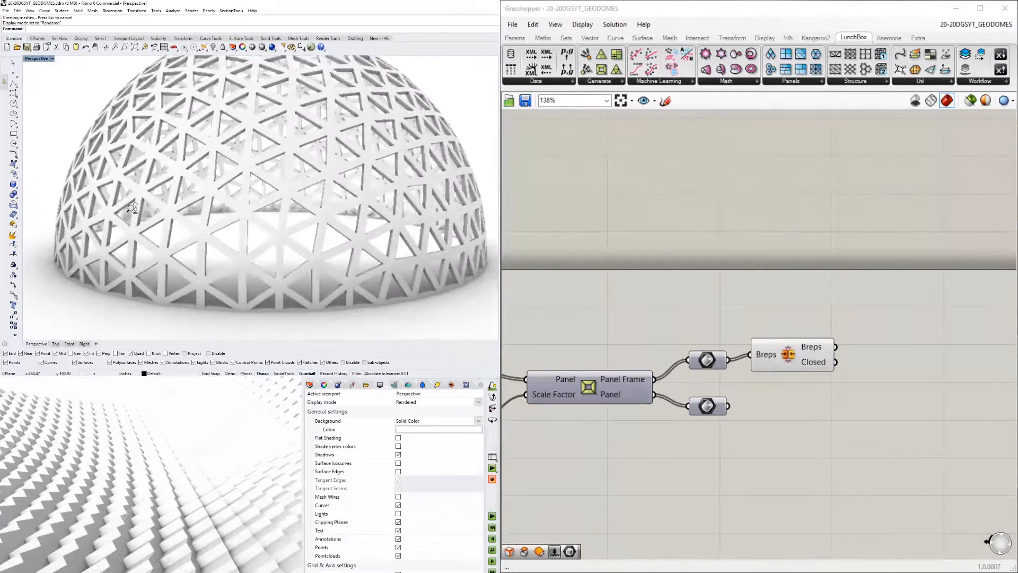
{"action": "right_click_drag", "start_coordinate": [175, 189], "coordinate": [342, 201]}
{"action": "left_click", "coordinate": [348, 161]}
{"action": "right_click_drag", "start_coordinate": [348, 161], "coordinate": [170, 153]}
{"action": "left_click", "coordinate": [36, 58]}
{"action": "left_click", "coordinate": [54, 159]}
{"action": "right_click_drag", "start_coordinate": [350, 113], "coordinate": [398, 146]}
{"action": "left_click", "coordinate": [398, 455]}
Examine the thickened dome frame's struts and joints up close and from several angles
{"action": "right_click_drag", "start_coordinate": [355, 228], "coordinate": [314, 140]}
{"action": "scroll", "coordinate": [314, 140], "scroll_direction": "down", "scroll_amount": 6}
{"action": "scroll", "coordinate": [309, 157], "scroll_direction": "up", "scroll_amount": 7}
{"action": "scroll", "coordinate": [308, 156], "scroll_direction": "up", "scroll_amount": 2}
{"action": "scroll", "coordinate": [308, 155], "scroll_direction": "down", "scroll_amount": 5}
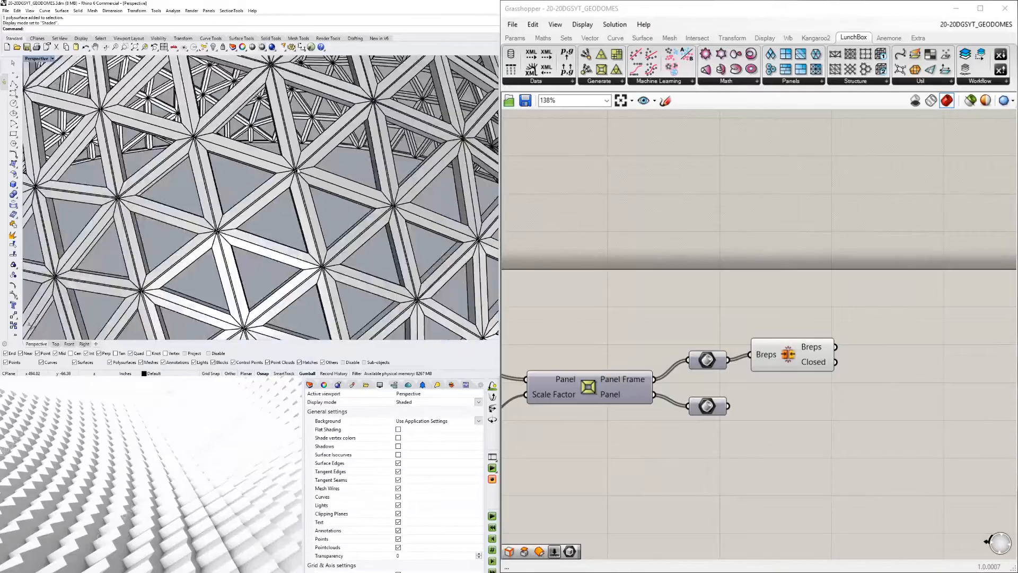
{"action": "scroll", "coordinate": [308, 155], "scroll_direction": "up", "scroll_amount": 7}
{"action": "left_click", "coordinate": [320, 140]}
{"action": "key", "text": "Escape"}
{"action": "scroll", "coordinate": [320, 140], "scroll_direction": "down", "scroll_amount": 8}
{"action": "right_click_drag", "start_coordinate": [320, 140], "coordinate": [276, 182]}
{"action": "scroll", "coordinate": [299, 138], "scroll_direction": "down", "scroll_amount": 7}
{"action": "scroll", "coordinate": [277, 213], "scroll_direction": "up", "scroll_amount": 7}
{"action": "scroll", "coordinate": [277, 213], "scroll_direction": "up", "scroll_amount": 5}
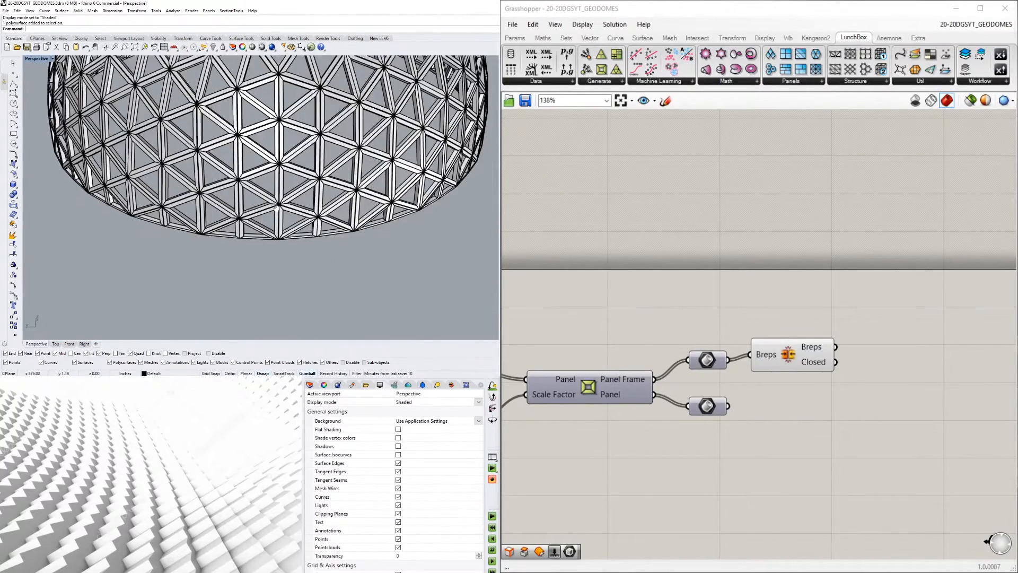
Duplicate the thickened dome and place the copy beside the original along the red axis
{"action": "scroll", "coordinate": [263, 188], "scroll_direction": "down", "scroll_amount": 6}
{"action": "left_click", "coordinate": [272, 155]}
{"action": "right_click_drag", "start_coordinate": [317, 163], "coordinate": [259, 183], "text": "shift"}
{"action": "left_click_drag", "start_coordinate": [244, 181], "coordinate": [427, 154]}
{"action": "key", "text": "super"}
{"action": "left_click", "coordinate": [270, 122]}
{"action": "key", "text": "ctrl+z"}
{"action": "left_click_drag", "start_coordinate": [244, 178], "coordinate": [316, 271]}
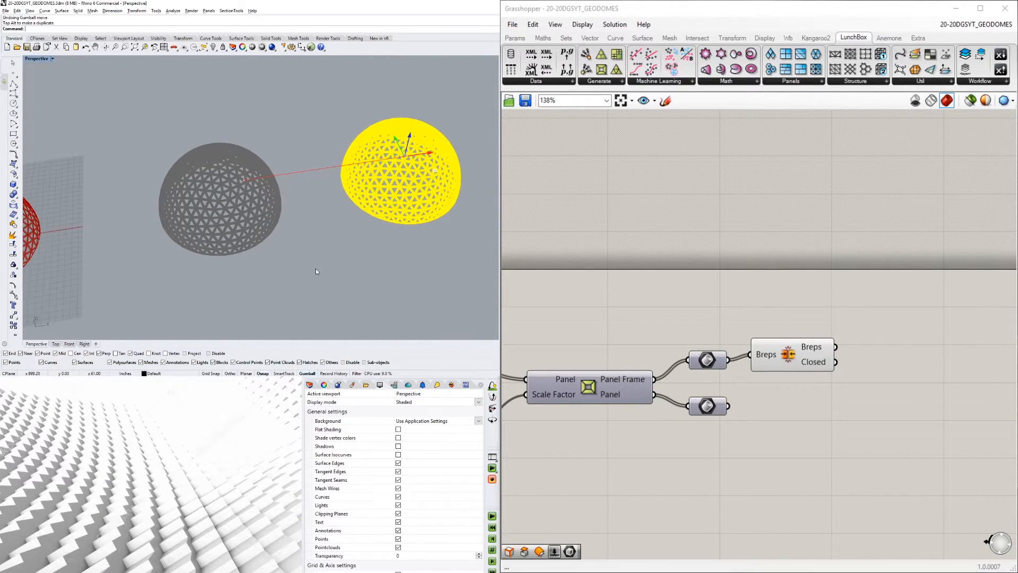
{"action": "left_click", "coordinate": [316, 269]}
Select the original thickened dome and hide it
{"action": "right_click_drag", "start_coordinate": [316, 269], "coordinate": [315, 244]}
{"action": "left_click_drag", "start_coordinate": [313, 250], "coordinate": [154, 124]}
{"action": "key", "text": "ctrl+h"}
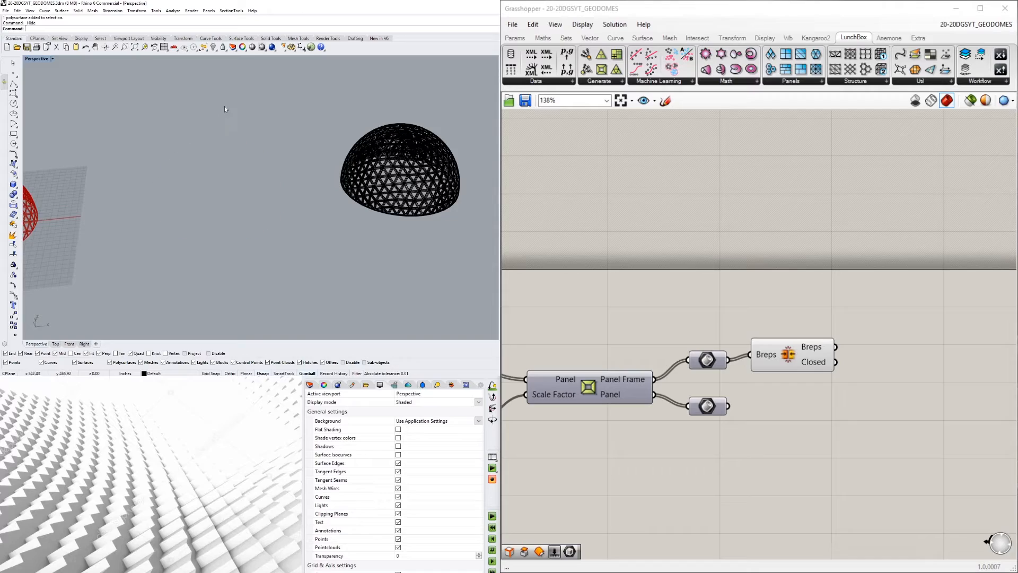
Explode the copied dome into separate surfaces and deselect them
{"action": "scroll", "coordinate": [392, 138], "scroll_direction": "up", "scroll_amount": 6}
{"action": "right_click_drag", "start_coordinate": [297, 154], "coordinate": [408, 192]}
{"action": "scroll", "coordinate": [314, 172], "scroll_direction": "up", "scroll_amount": 6}
{"action": "left_click", "coordinate": [314, 172]}
{"action": "scroll", "coordinate": [302, 164], "scroll_direction": "down", "scroll_amount": 6}
{"action": "key", "text": "Escape"}
{"action": "left_click", "coordinate": [290, 158]}
{"action": "right_click_drag", "start_coordinate": [291, 158], "coordinate": [291, 209]}
{"action": "type", "text": "Explode"}
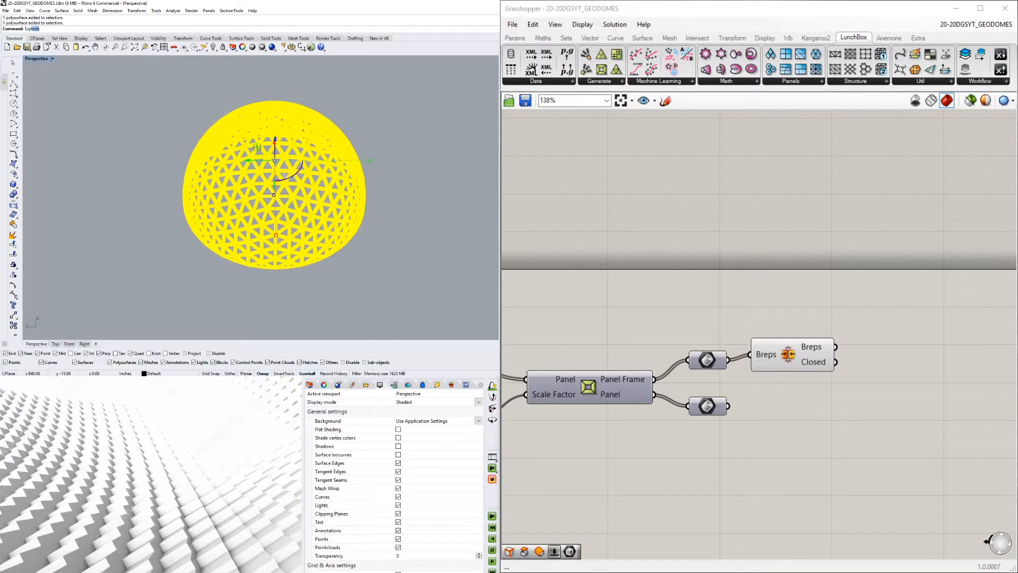
{"action": "key", "text": "Return"}
{"action": "left_click", "coordinate": [286, 280]}
Delete the frame surfaces at the front base of the dome to open a gabled doorway
{"action": "scroll", "coordinate": [279, 272], "scroll_direction": "up", "scroll_amount": 5}
{"action": "right_click_drag", "start_coordinate": [279, 272], "coordinate": [264, 253]}
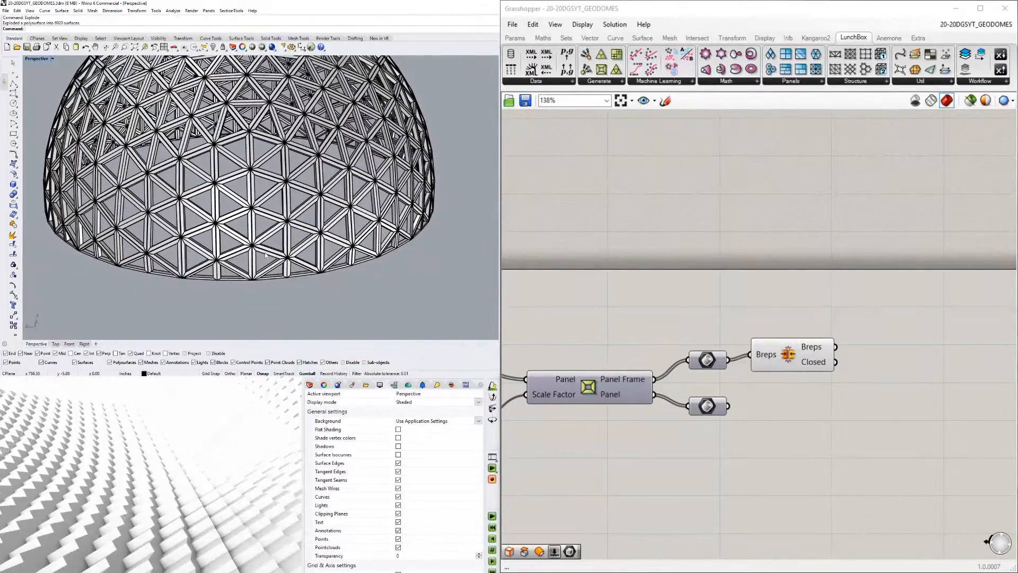
{"action": "left_click_drag", "start_coordinate": [251, 234], "coordinate": [275, 195]}
{"action": "key", "text": "Delete"}
{"action": "key", "text": "Delete"}
{"action": "left_click_drag", "start_coordinate": [200, 232], "coordinate": [201, 213]}
{"action": "key", "text": "Delete"}
Select all the remaining dome surfaces and join them into one polysurface
{"action": "scroll", "coordinate": [238, 218], "scroll_direction": "down", "scroll_amount": 3}
{"action": "scroll", "coordinate": [236, 227], "scroll_direction": "up", "scroll_amount": 3}
{"action": "mouse_move", "coordinate": [212, 225]}
{"action": "right_mouse_down"}
{"action": "mouse_move", "coordinate": [259, 223]}
{"action": "mouse_move", "coordinate": [209, 223]}
{"action": "right_mouse_up"}
{"action": "scroll", "coordinate": [208, 222], "scroll_direction": "down", "scroll_amount": 5}
{"action": "left_click_drag", "start_coordinate": [86, 100], "coordinate": [352, 274]}
{"action": "type", "text": "join"}
{"action": "key", "text": "Return"}
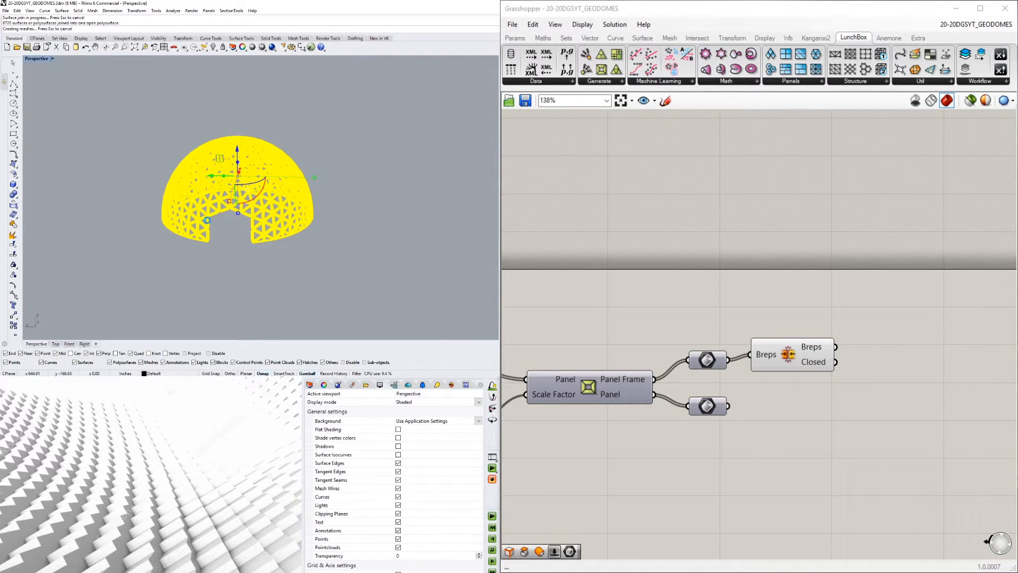
{"action": "left_click", "coordinate": [313, 179]}
Examine the open strut ends and joints along the doorway's cut edge
{"action": "scroll", "coordinate": [242, 193], "scroll_direction": "up", "scroll_amount": 8}
{"action": "scroll", "coordinate": [204, 241], "scroll_direction": "up", "scroll_amount": 10}
{"action": "scroll", "coordinate": [163, 210], "scroll_direction": "down", "scroll_amount": 8}
{"action": "right_click_drag", "start_coordinate": [162, 234], "coordinate": [292, 284]}
{"action": "scroll", "coordinate": [220, 239], "scroll_direction": "up", "scroll_amount": 4}
{"action": "left_click", "coordinate": [220, 204]}
{"action": "right_click_drag", "start_coordinate": [223, 238], "coordinate": [238, 221]}
{"action": "scroll", "coordinate": [228, 207], "scroll_direction": "up", "scroll_amount": 2}
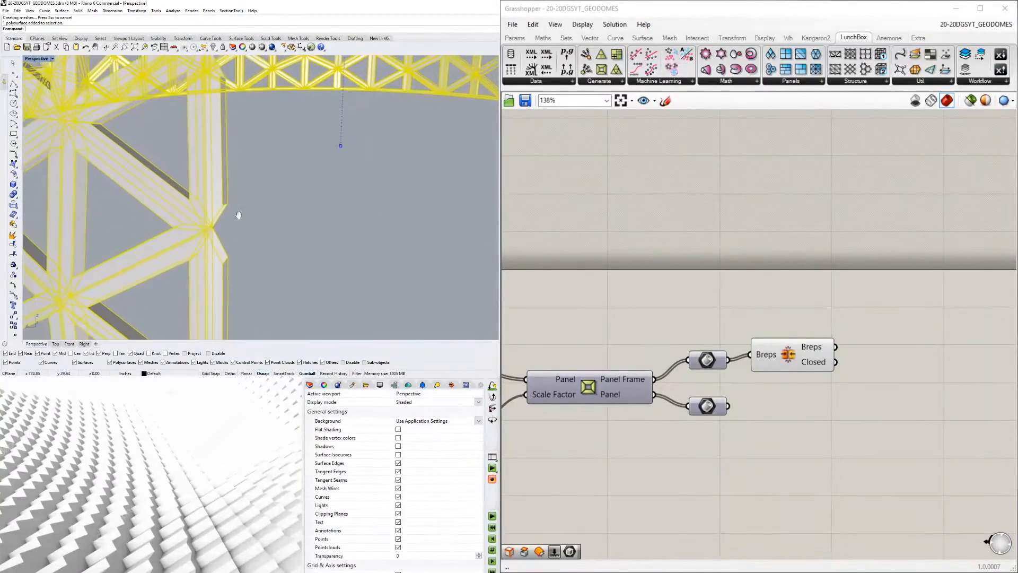
{"action": "left_click", "coordinate": [242, 228]}
{"action": "scroll", "coordinate": [231, 249], "scroll_direction": "up", "scroll_amount": 4}
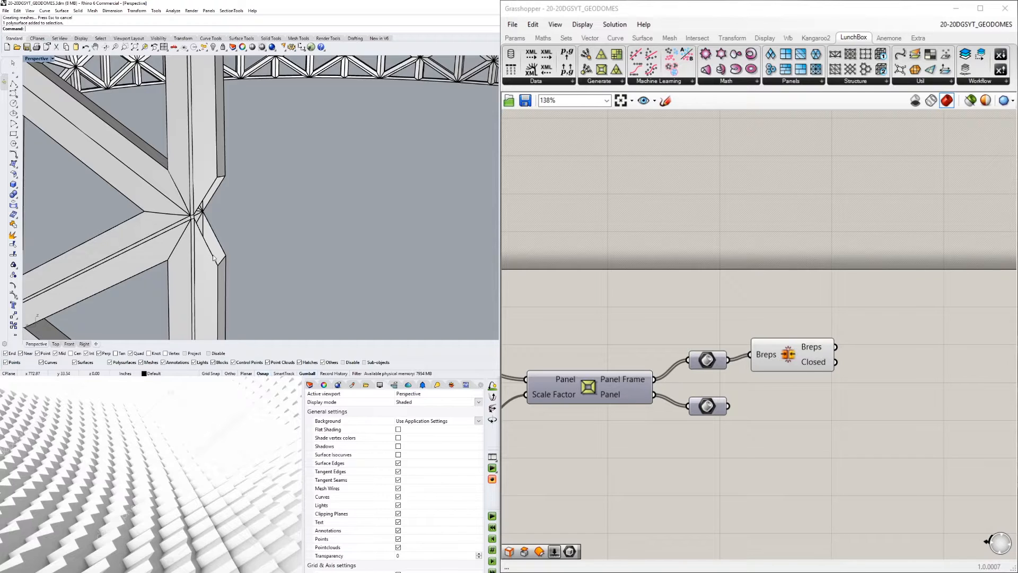
Loft a surface between the two open strut edges on the outer face of the doorway's side joint
{"action": "left_click", "coordinate": [217, 254], "text": "ctrl+shift"}
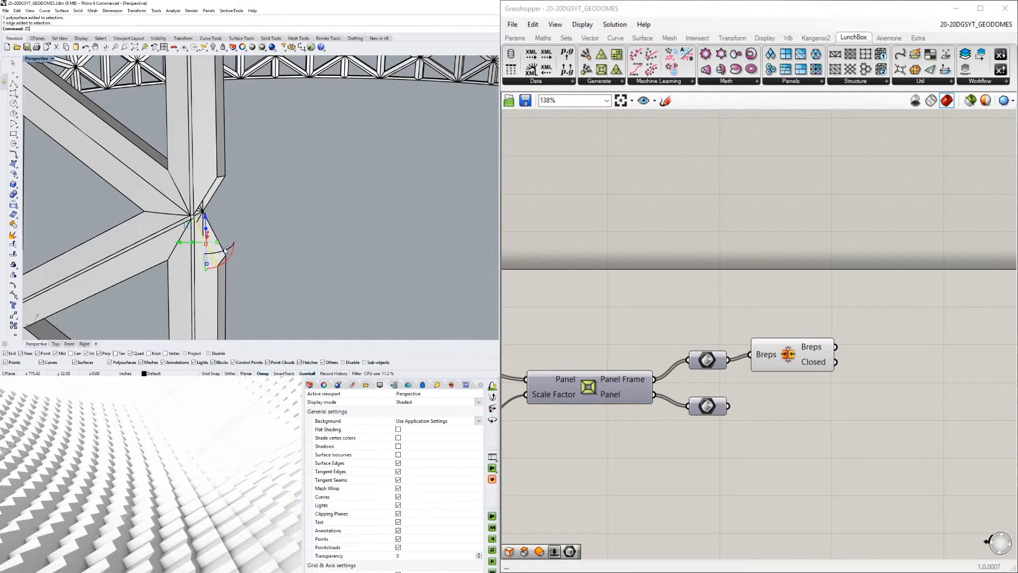
{"action": "key", "text": "Return"}
{"action": "right_click_drag", "start_coordinate": [225, 252], "coordinate": [247, 249]}
{"action": "scroll", "coordinate": [270, 236], "scroll_direction": "down", "scroll_amount": 8}
{"action": "key", "text": "Escape"}
{"action": "right_click_drag", "start_coordinate": [250, 211], "coordinate": [227, 215]}
{"action": "scroll", "coordinate": [227, 204], "scroll_direction": "up", "scroll_amount": 3}
{"action": "key", "text": "Return"}
{"action": "left_click", "coordinate": [231, 206]}
{"action": "left_click", "coordinate": [233, 186]}
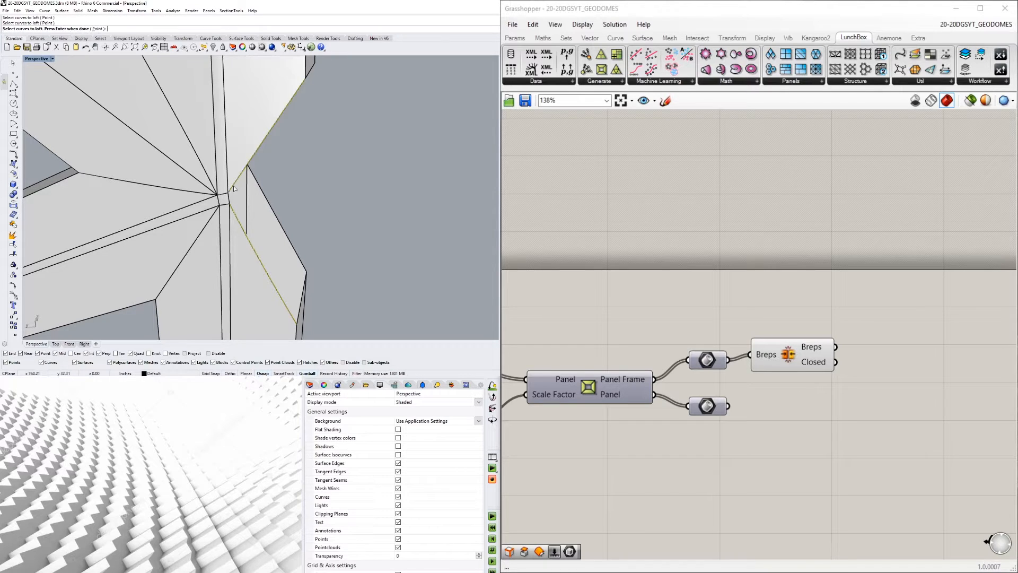
{"action": "scroll", "coordinate": [233, 185], "scroll_direction": "down", "scroll_amount": 4}
{"action": "key", "text": "Return"}
{"action": "key", "text": "Return"}
Loft surfaces across the opposite face and the open side of the same joint to close its gap
{"action": "right_click_drag", "start_coordinate": [286, 205], "coordinate": [130, 218]}
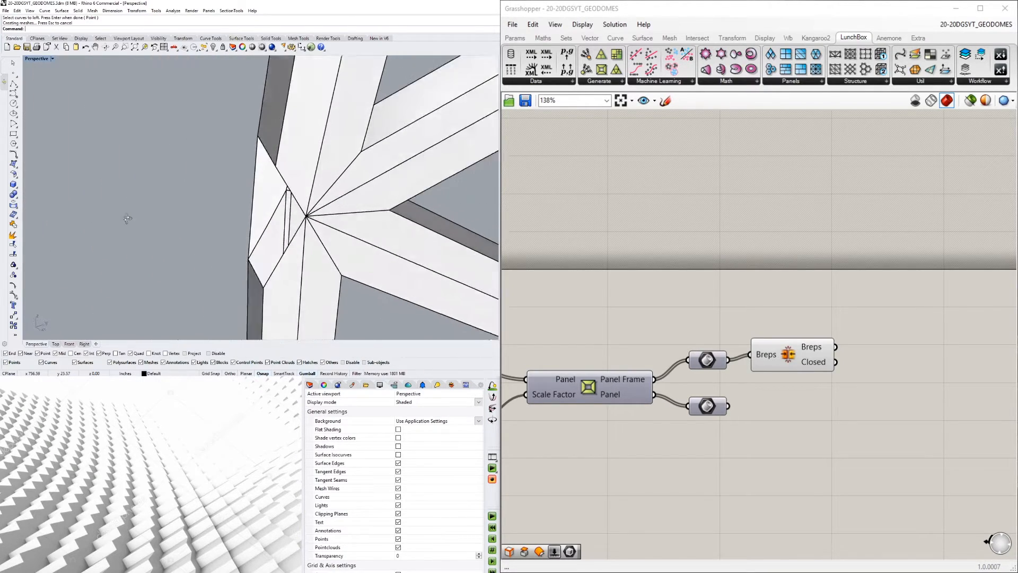
{"action": "key", "text": "Return"}
{"action": "left_click", "coordinate": [297, 217]}
{"action": "key", "text": "Return"}
{"action": "key", "text": "Return"}
{"action": "right_click_drag", "start_coordinate": [295, 213], "coordinate": [265, 171]}
{"action": "key", "text": "Return"}
{"action": "left_click", "coordinate": [265, 166]}
{"action": "key", "text": "Return"}
{"action": "key", "text": "Return"}
Loft a surface between the two diverging strut edges at the doorway's corner joint
{"action": "right_click_drag", "start_coordinate": [286, 180], "coordinate": [157, 224]}
{"action": "scroll", "coordinate": [288, 152], "scroll_direction": "up", "scroll_amount": 10}
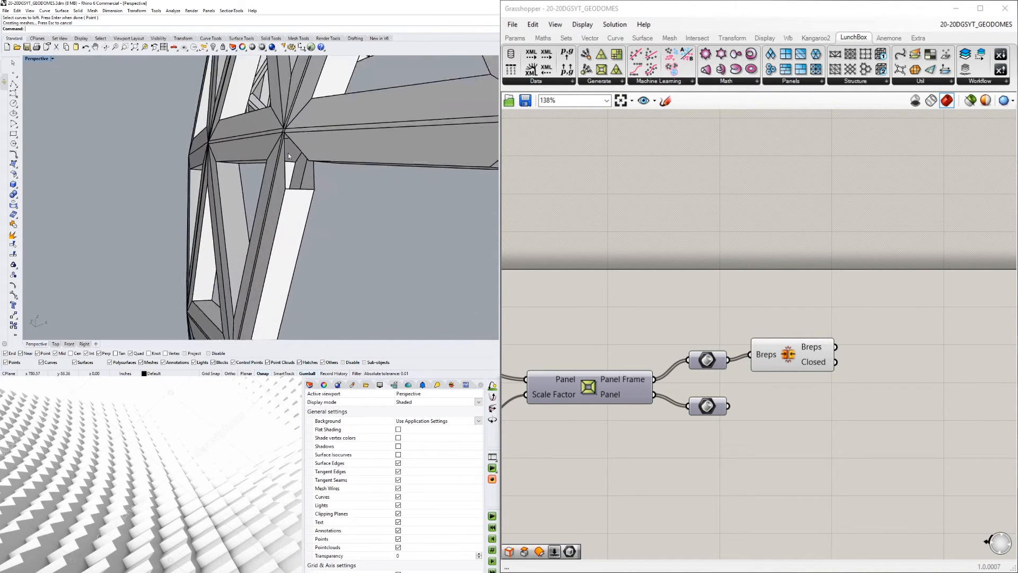
{"action": "key", "text": "Return"}
{"action": "left_click", "coordinate": [322, 146]}
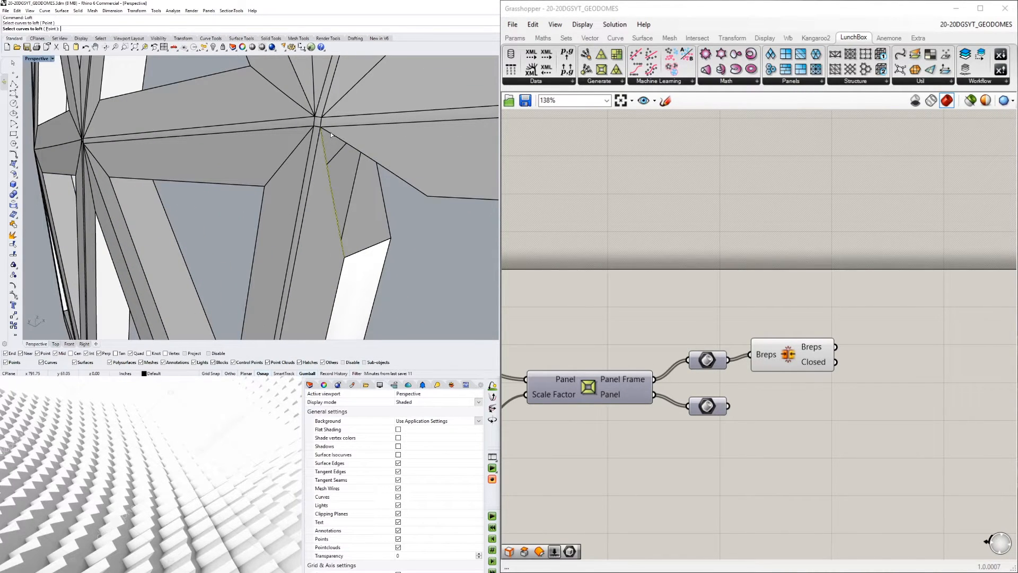
{"action": "key", "text": "Return"}
{"action": "key", "text": "Return"}
{"action": "key", "text": "Return"}
{"action": "left_click", "coordinate": [322, 142]}
{"action": "left_click", "coordinate": [418, 192]}
{"action": "key", "text": "Return"}
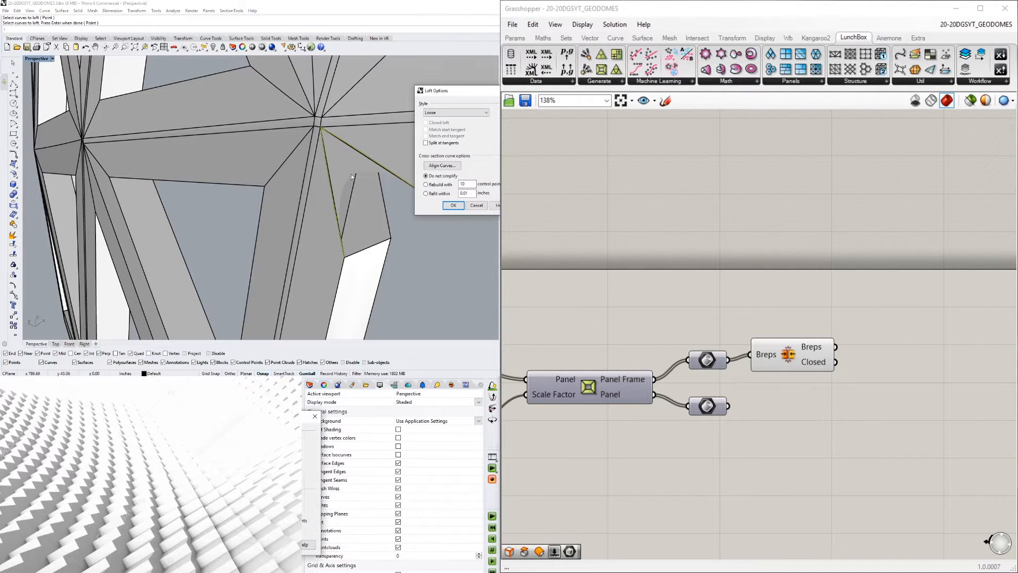
{"action": "key", "text": "Return"}
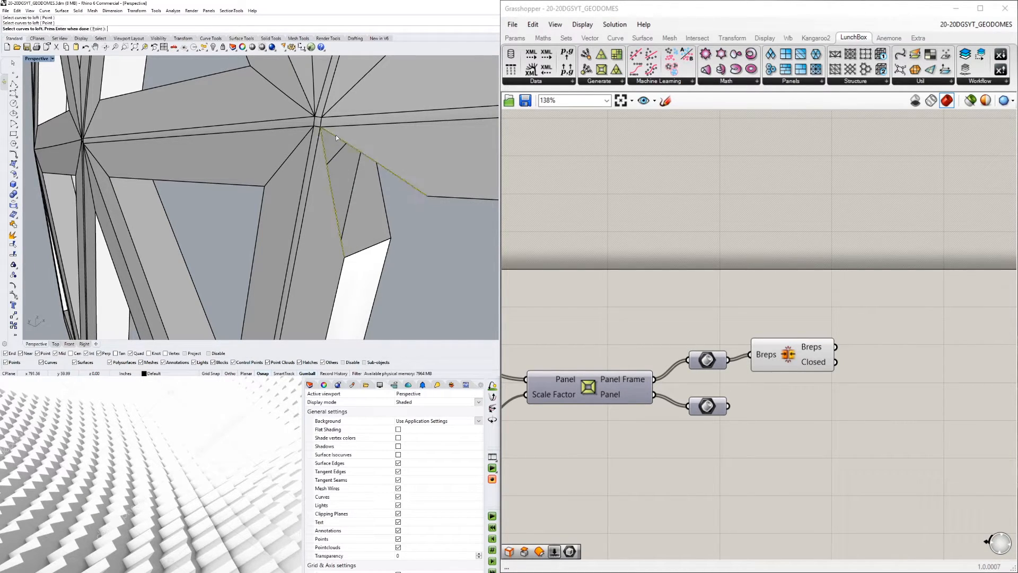
Loft the opposite face of the corner joint and the open strip between both faces
{"action": "right_click_drag", "start_coordinate": [394, 246], "coordinate": [120, 145]}
{"action": "key", "text": "Return"}
{"action": "left_click", "coordinate": [139, 157]}
{"action": "left_click", "coordinate": [134, 138]}
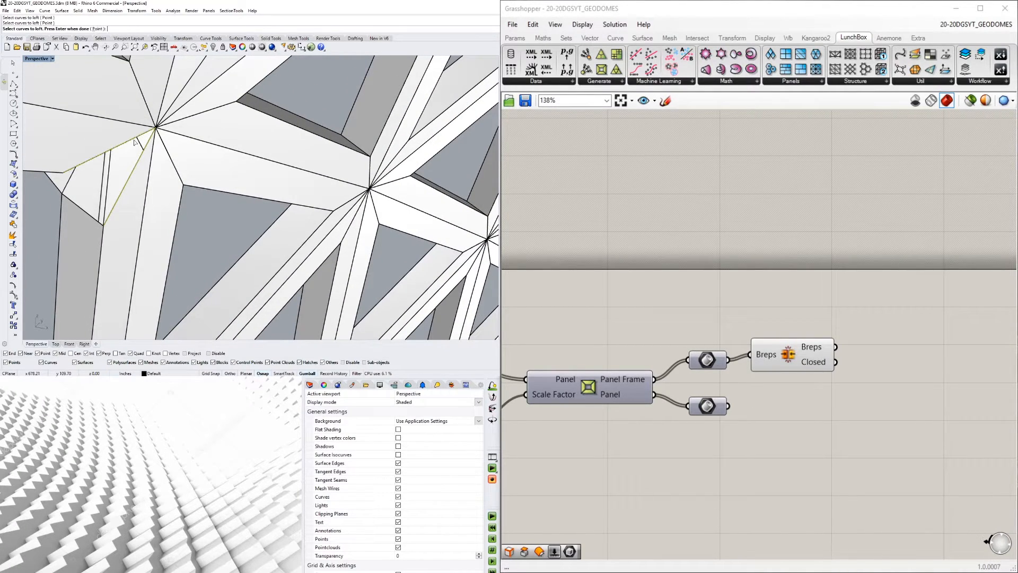
{"action": "key", "text": "Return"}
{"action": "key", "text": "Return"}
{"action": "key", "text": "Return"}
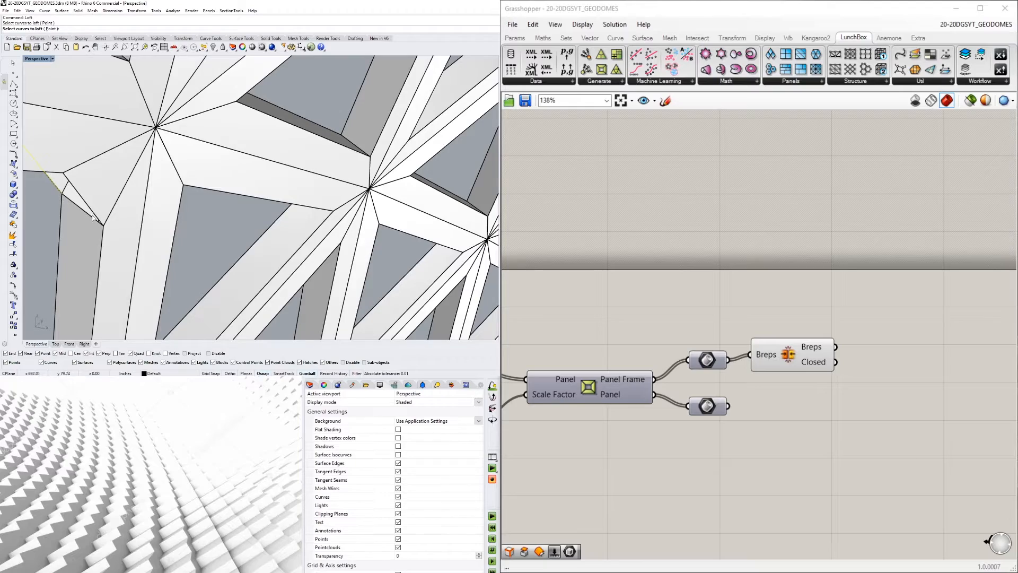
{"action": "key", "text": "Return"}
{"action": "key", "text": "Return"}
Loft a surface between the two strut edges at the joint on the doorway's sloping upper edge
{"action": "right_click_drag", "start_coordinate": [96, 217], "coordinate": [266, 187]}
{"action": "scroll", "coordinate": [217, 169], "scroll_direction": "up", "scroll_amount": 5}
{"action": "key", "text": "Return"}
{"action": "left_click", "coordinate": [197, 132]}
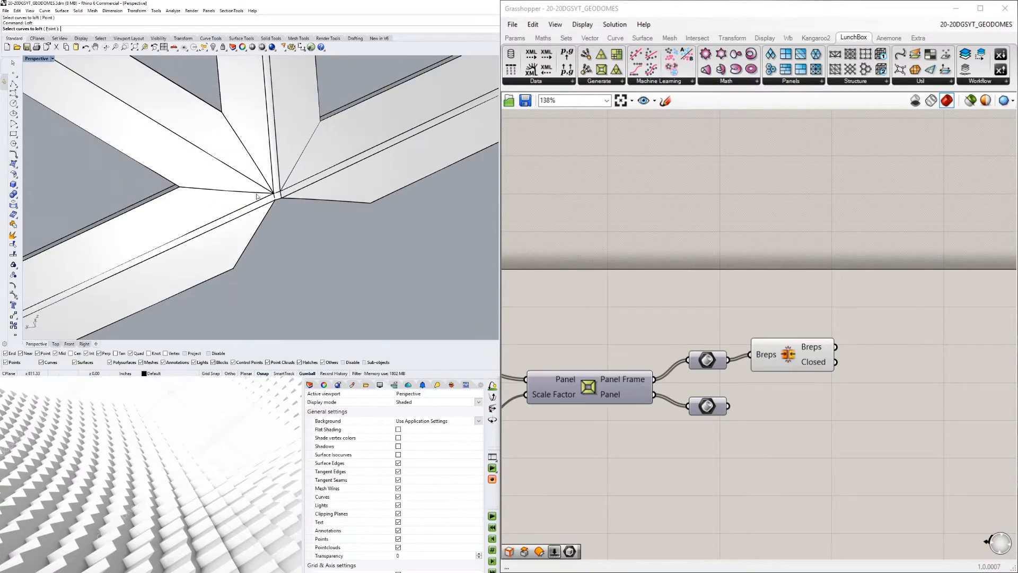
{"action": "key", "text": "Escape"}
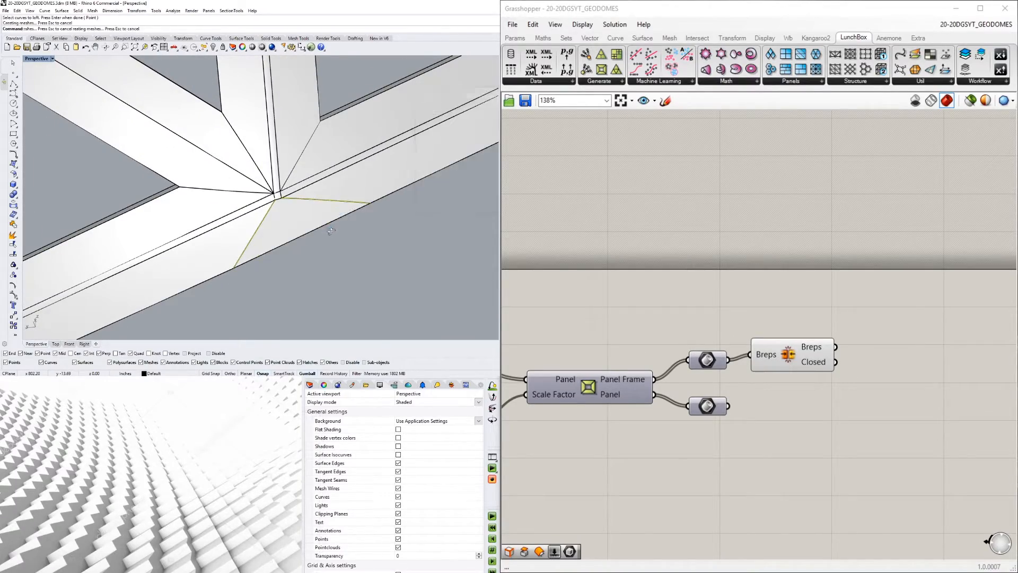
Loft the reverse face of the sloping edge's joint and close the strip along its underside
{"action": "scroll", "coordinate": [332, 231], "scroll_direction": "down", "scroll_amount": 10}
{"action": "scroll", "coordinate": [147, 261], "scroll_direction": "up", "scroll_amount": 8}
{"action": "scroll", "coordinate": [147, 262], "scroll_direction": "up", "scroll_amount": 5}
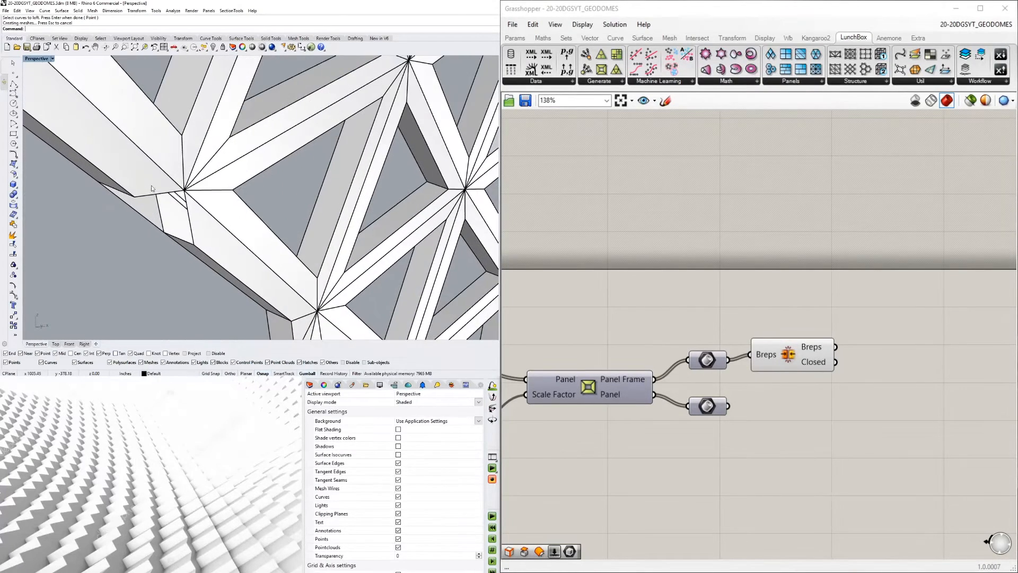
{"action": "right_click", "coordinate": [149, 199]}
{"action": "left_click", "coordinate": [202, 232]}
{"action": "key", "text": "Return"}
{"action": "key", "text": "Return"}
{"action": "key", "text": "Return"}
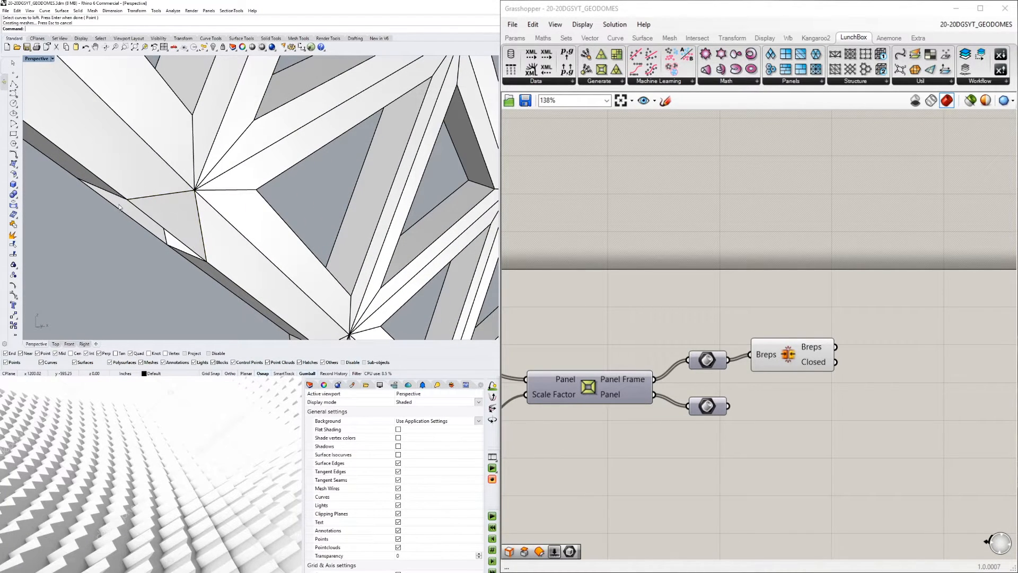
{"action": "key", "text": "Escape"}
Loft the missing face and underside strip at the next joint along the doorway's sloping edge
{"action": "scroll", "coordinate": [171, 257], "scroll_direction": "down", "scroll_amount": 10}
{"action": "right_click_drag", "start_coordinate": [233, 249], "coordinate": [317, 186]}
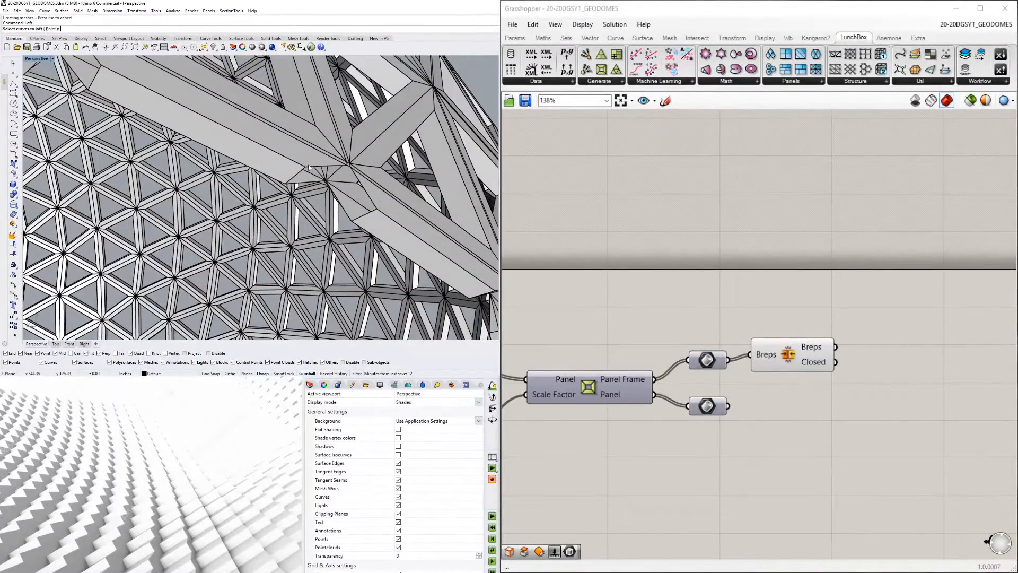
{"action": "left_click", "coordinate": [372, 201]}
{"action": "key", "text": "Return"}
{"action": "key", "text": "Return"}
{"action": "key", "text": "Return"}
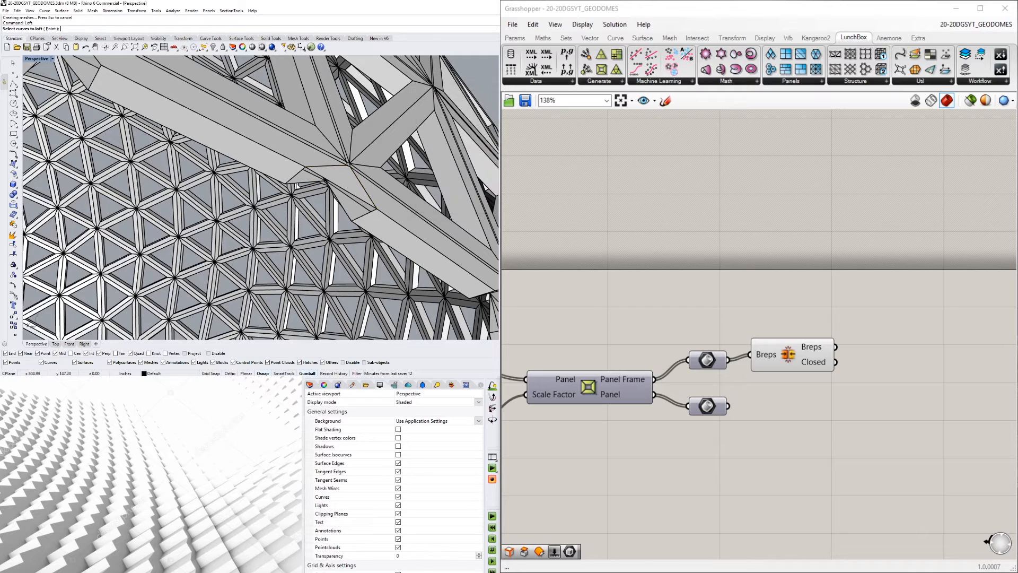
{"action": "key", "text": "Return"}
{"action": "key", "text": "Return"}
{"action": "key", "text": "Return"}
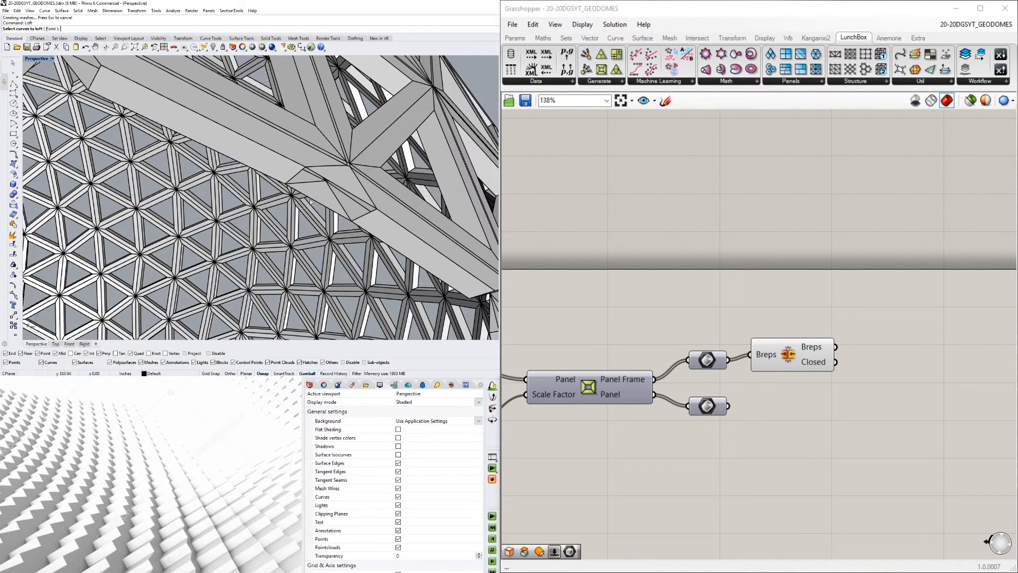
{"action": "left_click", "coordinate": [314, 175]}
{"action": "key", "text": "Return"}
{"action": "key", "text": "Return"}
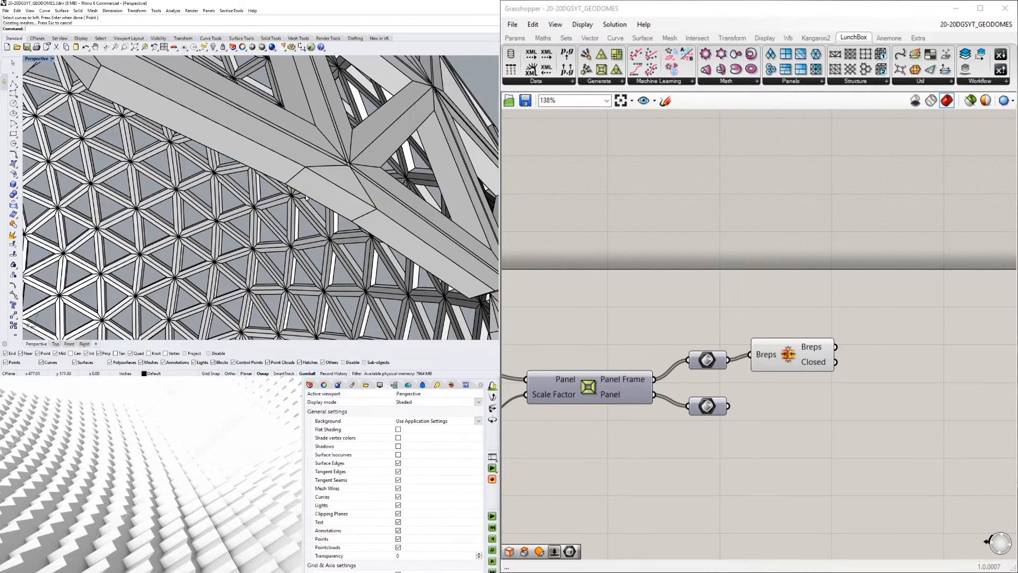
Loft a surface between the open strut edges at the doorway's upper corner joint
{"action": "scroll", "coordinate": [314, 176], "scroll_direction": "down", "scroll_amount": 6}
{"action": "right_click_drag", "start_coordinate": [302, 180], "coordinate": [254, 207]}
{"action": "key", "text": "Return"}
{"action": "scroll", "coordinate": [259, 213], "scroll_direction": "up", "scroll_amount": 10}
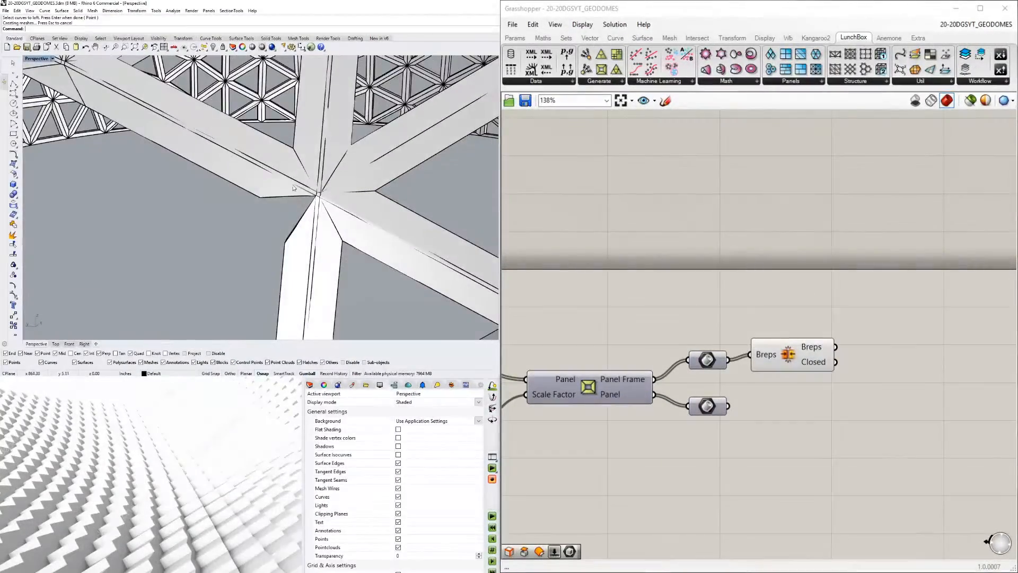
{"action": "left_click", "coordinate": [287, 313]}
{"action": "key", "text": "Return"}
{"action": "key", "text": "Return"}
Loft the open strip between the front and back faces of the doorway's upper corner joint
{"action": "right_click_drag", "start_coordinate": [40, 169], "coordinate": [224, 261]}
{"action": "key", "text": "Return"}
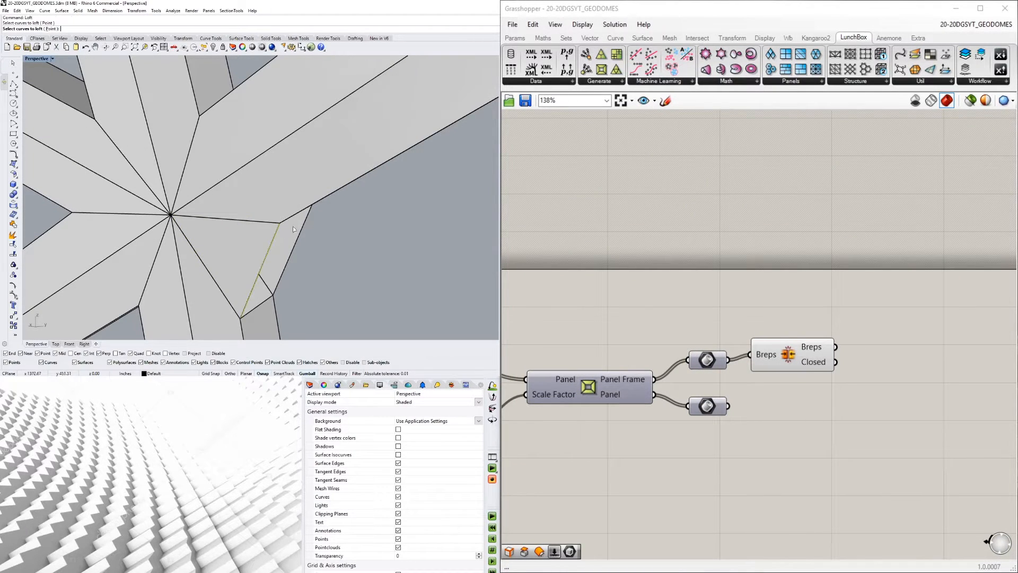
{"action": "left_click", "coordinate": [310, 214]}
{"action": "key", "text": "Return"}
{"action": "key", "text": "Return"}
Loft a surface between two strut edges at the next joint down the doorway's side
{"action": "right_click_drag", "start_coordinate": [310, 216], "coordinate": [286, 295]}
{"action": "key", "text": "Return"}
{"action": "left_click", "coordinate": [286, 295]}
{"action": "left_click", "coordinate": [297, 217]}
{"action": "key", "text": "Return"}
{"action": "key", "text": "Return"}
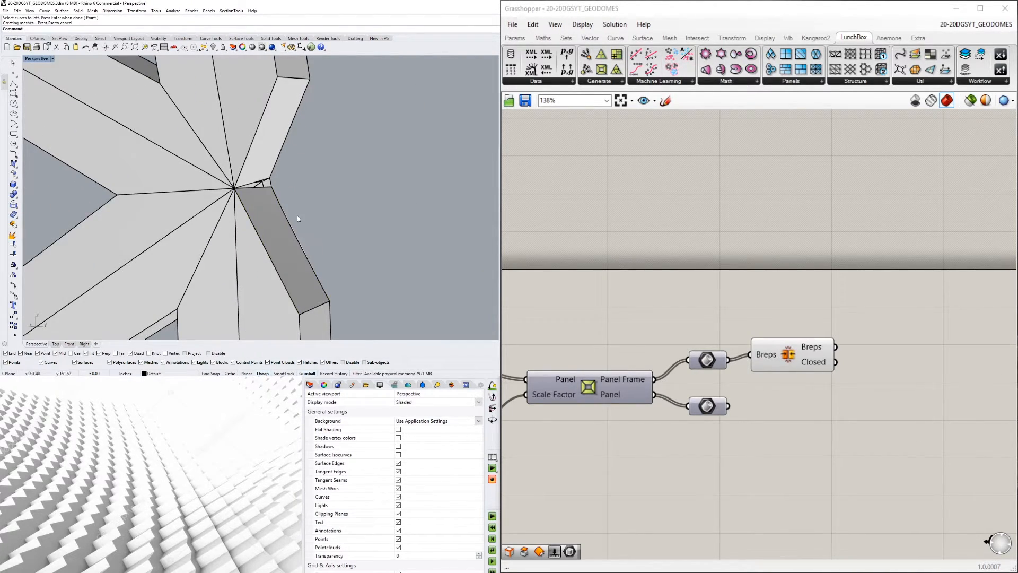
Try to loft the small remaining gap at the doorway's side joint, and undo that loft
{"action": "right_click_drag", "start_coordinate": [306, 200], "coordinate": [293, 190]}
{"action": "key", "text": "Return"}
{"action": "left_click", "coordinate": [297, 186]}
{"action": "key", "text": "Return"}
{"action": "key", "text": "Return"}
{"action": "scroll", "coordinate": [323, 200], "scroll_direction": "down", "scroll_amount": 8}
{"action": "right_click_drag", "start_coordinate": [323, 231], "coordinate": [340, 206]}
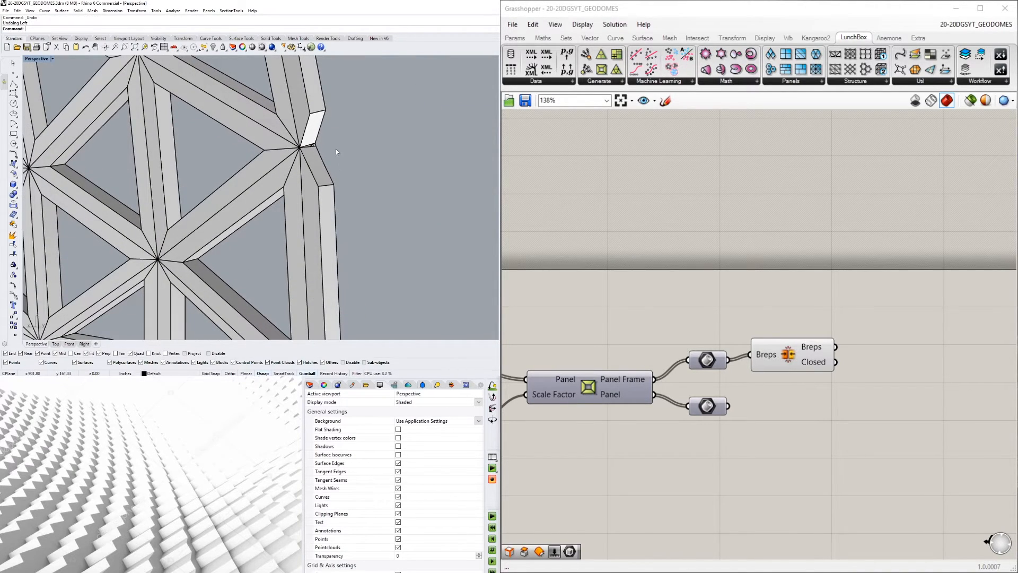
Loft the triangular faces between the upper and lower strut edges at the doorway's side joint
{"action": "right_click_drag", "start_coordinate": [330, 139], "coordinate": [320, 204]}
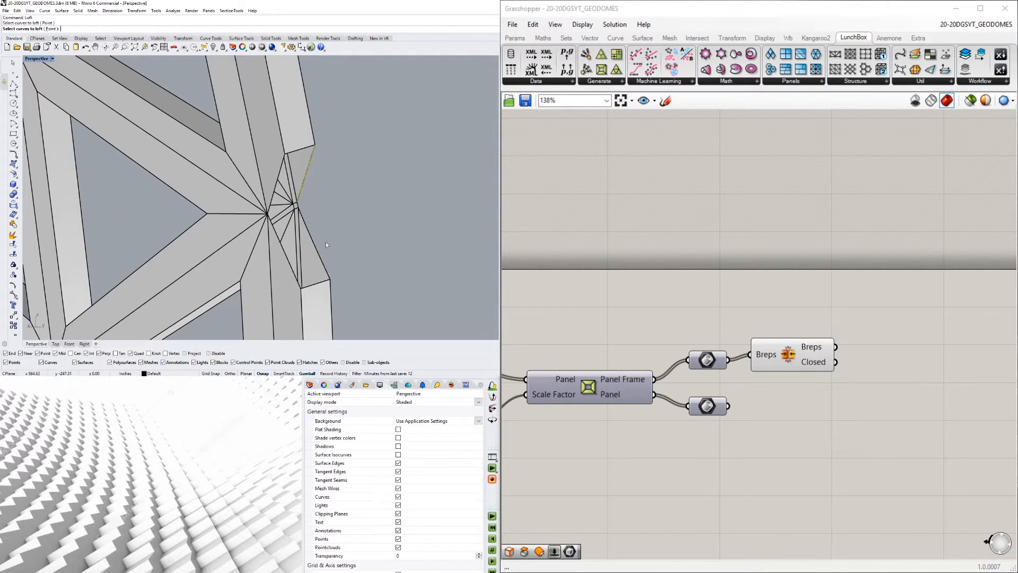
{"action": "left_click", "coordinate": [326, 272]}
{"action": "key", "text": "Return"}
{"action": "key", "text": "Return"}
{"action": "key", "text": "Return"}
{"action": "key", "text": "Return"}
{"action": "key", "text": "Return"}
Close the open strip between both triangular faces of the side joint with a loft
{"action": "mouse_move", "coordinate": [356, 268]}
{"action": "right_mouse_down"}
{"action": "mouse_move", "coordinate": [185, 268]}
{"action": "mouse_move", "coordinate": [363, 271]}
{"action": "right_mouse_up"}
{"action": "key", "text": "Return"}
{"action": "left_click", "coordinate": [286, 160]}
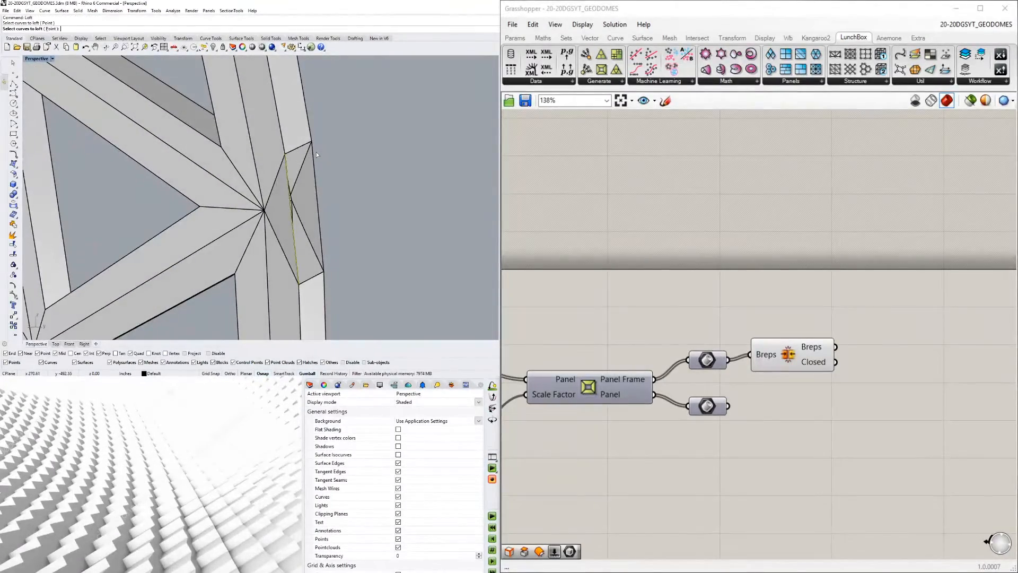
{"action": "left_click", "coordinate": [312, 154]}
{"action": "key", "text": "Return"}
{"action": "key", "text": "Return"}
Loft the strip between the two slanted edges at the foot of the doorway jamb
{"action": "scroll", "coordinate": [316, 190], "scroll_direction": "down", "scroll_amount": 10}
{"action": "right_click_drag", "start_coordinate": [432, 215], "coordinate": [319, 224], "text": "shift"}
{"action": "right_click_drag", "start_coordinate": [409, 229], "coordinate": [318, 242], "text": "shift"}
{"action": "right_click_drag", "start_coordinate": [200, 257], "coordinate": [63, 256]}
{"action": "right_click_drag", "start_coordinate": [277, 249], "coordinate": [138, 256]}
{"action": "scroll", "coordinate": [221, 254], "scroll_direction": "down", "scroll_amount": 10}
{"action": "right_click_drag", "start_coordinate": [232, 258], "coordinate": [370, 255], "text": "shift"}
{"action": "scroll", "coordinate": [267, 262], "scroll_direction": "up", "scroll_amount": 8}
{"action": "scroll", "coordinate": [291, 271], "scroll_direction": "up", "scroll_amount": 8}
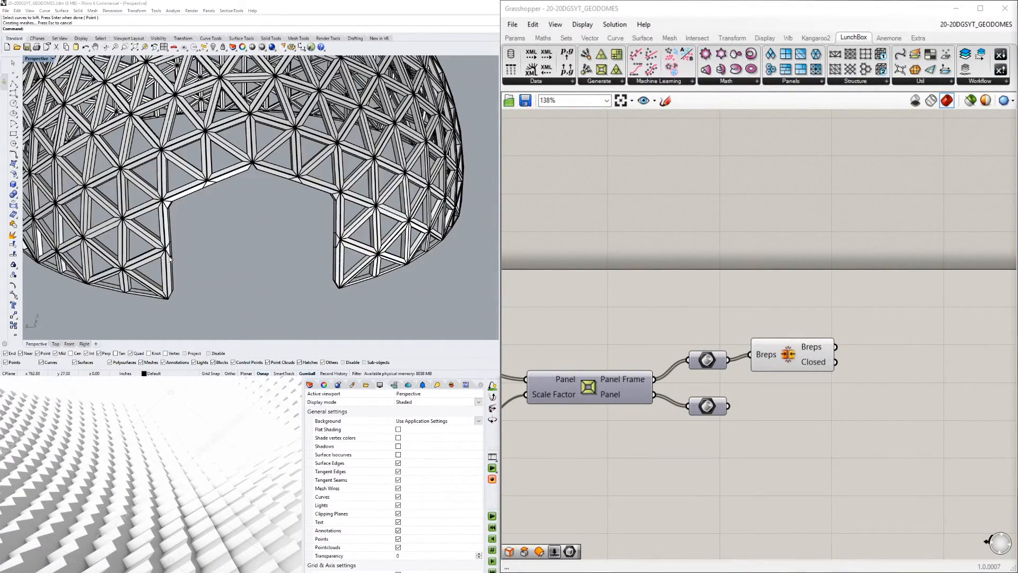
{"action": "scroll", "coordinate": [170, 258], "scroll_direction": "up", "scroll_amount": 10}
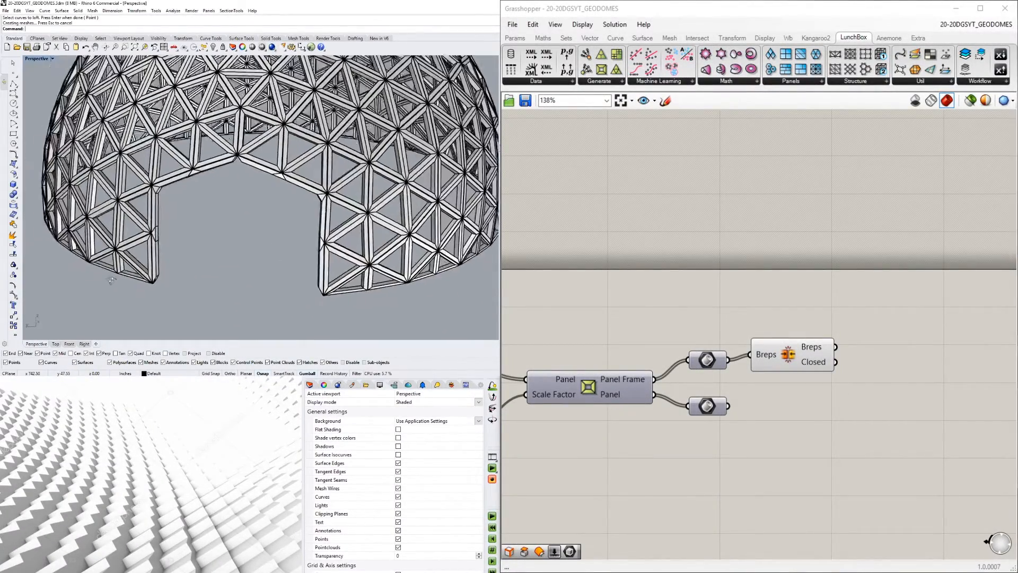
{"action": "scroll", "coordinate": [171, 246], "scroll_direction": "up", "scroll_amount": 3}
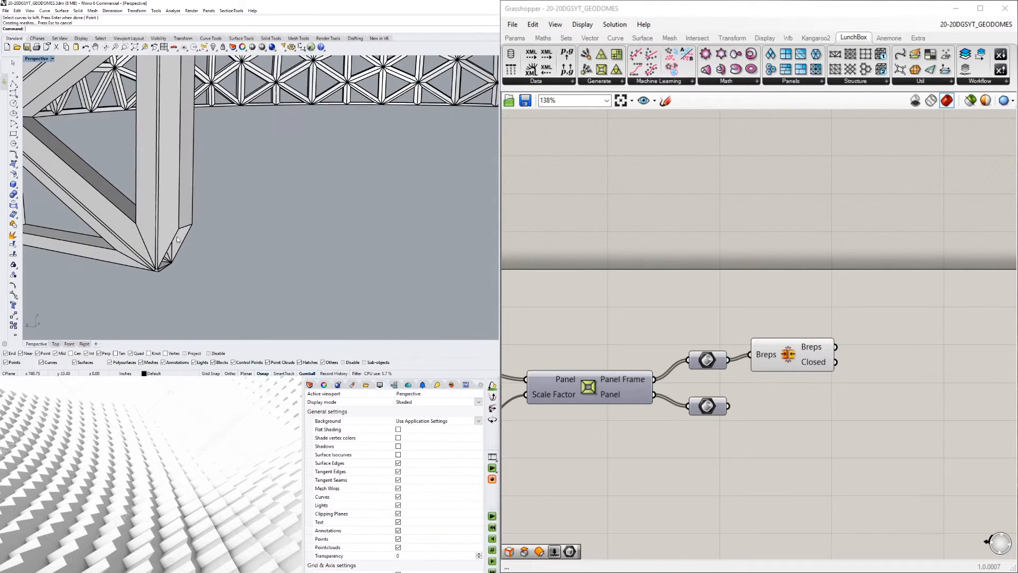
{"action": "scroll", "coordinate": [173, 248], "scroll_direction": "up", "scroll_amount": 5}
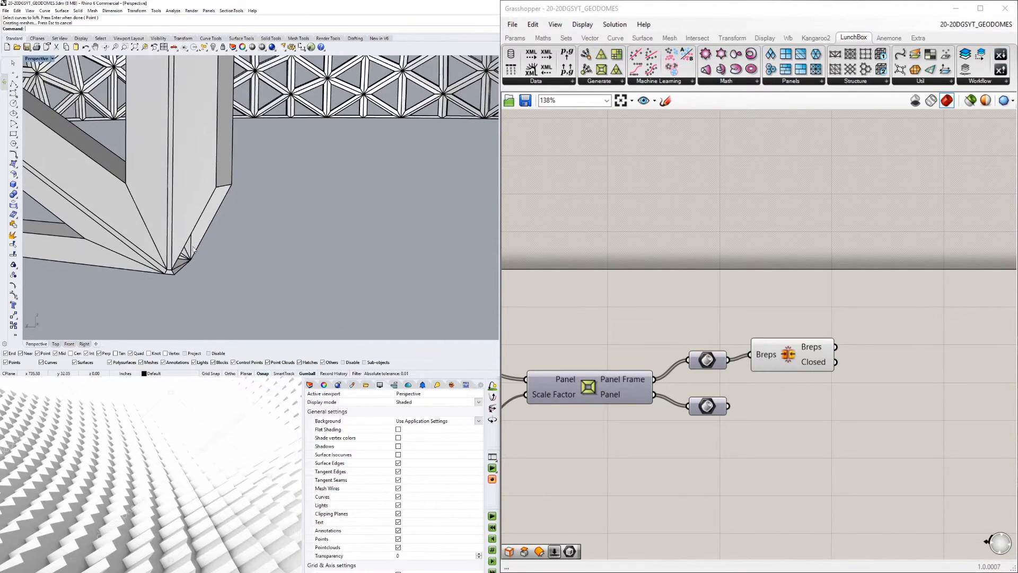
{"action": "key", "text": "Return"}
{"action": "left_click", "coordinate": [207, 206]}
{"action": "left_click", "coordinate": [227, 192]}
{"action": "key", "text": "Return"}
{"action": "key", "text": "Return"}
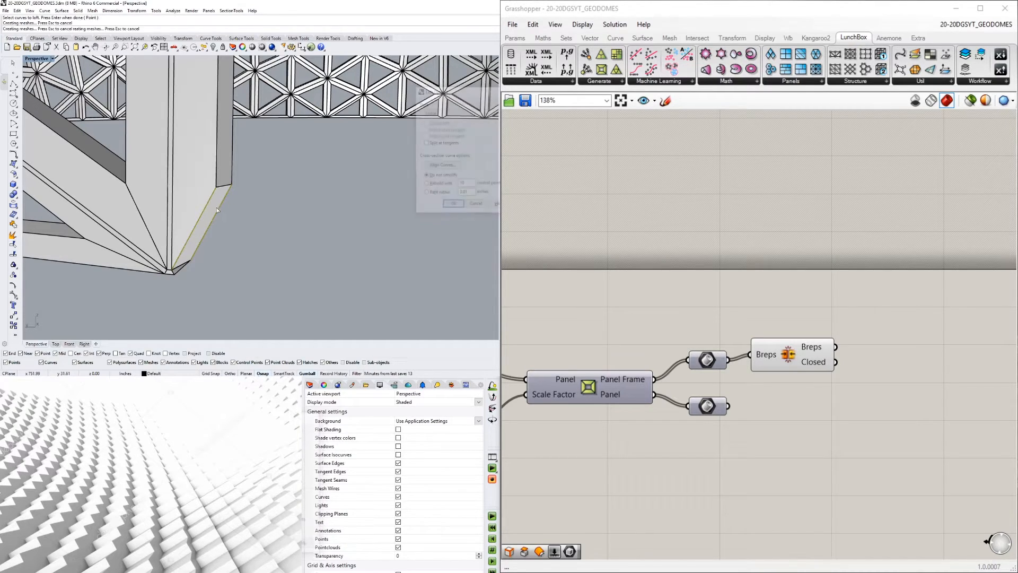
Close the narrow underside opening at the foot of the jamb with a loft between its two edges
{"action": "scroll", "coordinate": [185, 258], "scroll_direction": "up", "scroll_amount": 4}
{"action": "right_click_drag", "start_coordinate": [186, 257], "coordinate": [124, 174]}
{"action": "scroll", "coordinate": [124, 174], "scroll_direction": "up", "scroll_amount": 3}
{"action": "key", "text": "Return"}
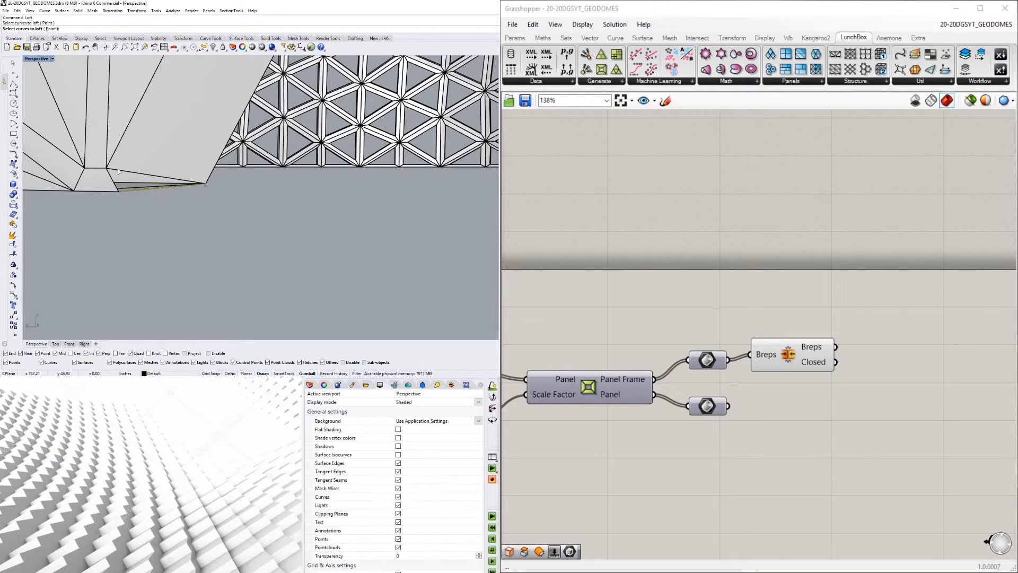
{"action": "left_click", "coordinate": [118, 169]}
{"action": "key", "text": "Return"}
{"action": "key", "text": "Return"}
Loft a surface between the two open edges at another joint of the doorway frame
{"action": "scroll", "coordinate": [147, 213], "scroll_direction": "down", "scroll_amount": 8}
{"action": "scroll", "coordinate": [245, 207], "scroll_direction": "up", "scroll_amount": 2}
{"action": "scroll", "coordinate": [246, 207], "scroll_direction": "up", "scroll_amount": 8}
{"action": "key", "text": "Return"}
{"action": "left_click", "coordinate": [217, 236]}
{"action": "left_click", "coordinate": [256, 258]}
{"action": "key", "text": "Return"}
{"action": "key", "text": "Return"}
Loft the adjoining open gap along the doorway frame between its two facing edges
{"action": "mouse_move", "coordinate": [250, 262]}
{"action": "right_mouse_down"}
{"action": "mouse_move", "coordinate": [263, 269]}
{"action": "mouse_move", "coordinate": [251, 273]}
{"action": "right_mouse_up"}
{"action": "scroll", "coordinate": [270, 278], "scroll_direction": "up", "scroll_amount": 3}
{"action": "scroll", "coordinate": [269, 277], "scroll_direction": "up", "scroll_amount": 7}
{"action": "key", "text": "Return"}
{"action": "left_click", "coordinate": [232, 218]}
{"action": "left_click", "coordinate": [215, 241]}
{"action": "key", "text": "Return"}
{"action": "key", "text": "Return"}
Loft the open gap at the joint along the doorway's sloping upper edge
{"action": "scroll", "coordinate": [213, 239], "scroll_direction": "down", "scroll_amount": 12}
{"action": "scroll", "coordinate": [195, 207], "scroll_direction": "up", "scroll_amount": 5}
{"action": "right_click_drag", "start_coordinate": [213, 223], "coordinate": [293, 285]}
{"action": "scroll", "coordinate": [195, 204], "scroll_direction": "up", "scroll_amount": 2}
{"action": "scroll", "coordinate": [141, 196], "scroll_direction": "up", "scroll_amount": 4}
{"action": "right_click_drag", "start_coordinate": [139, 228], "coordinate": [193, 151]}
{"action": "scroll", "coordinate": [191, 191], "scroll_direction": "up", "scroll_amount": 3}
{"action": "key", "text": "Return"}
{"action": "key", "text": "Return"}
{"action": "key", "text": "Return"}
{"action": "key", "text": "Return"}
Loft the remaining open edges at the joint at the peak of the doorway
{"action": "left_click", "coordinate": [182, 138]}
{"action": "right_click_drag", "start_coordinate": [75, 191], "coordinate": [419, 104], "text": "shift"}
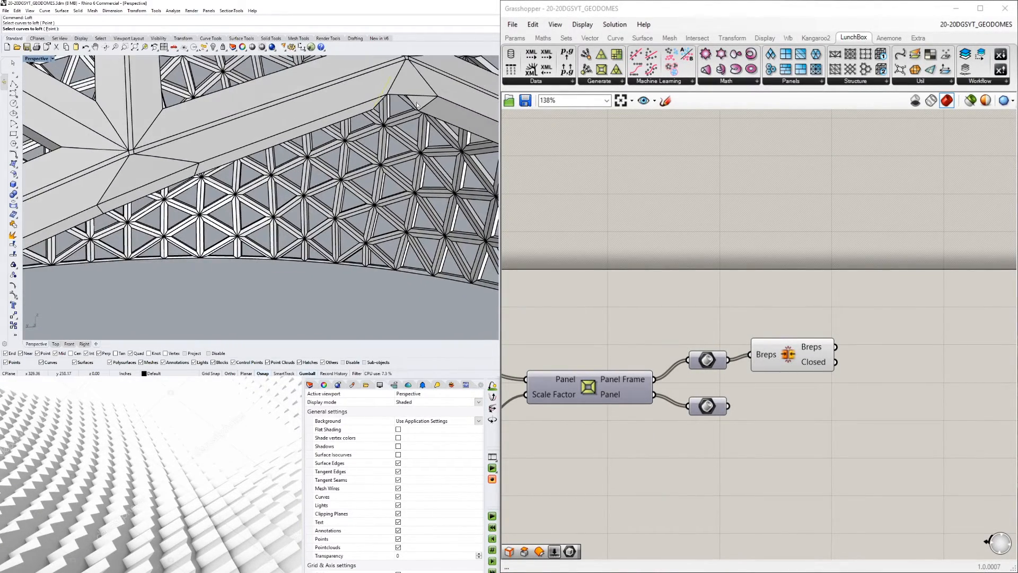
{"action": "key", "text": "Return"}
{"action": "key", "text": "Return"}
{"action": "left_click", "coordinate": [391, 110]}
{"action": "left_click", "coordinate": [403, 127]}
{"action": "key", "text": "Return"}
{"action": "key", "text": "Return"}
Save the file and join the dome frame and all the lofted patches into one polysurface
{"action": "scroll", "coordinate": [357, 144], "scroll_direction": "down", "scroll_amount": 10}
{"action": "right_click_drag", "start_coordinate": [354, 152], "coordinate": [291, 236]}
{"action": "scroll", "coordinate": [289, 190], "scroll_direction": "down", "scroll_amount": 9}
{"action": "scroll", "coordinate": [327, 181], "scroll_direction": "up", "scroll_amount": 5}
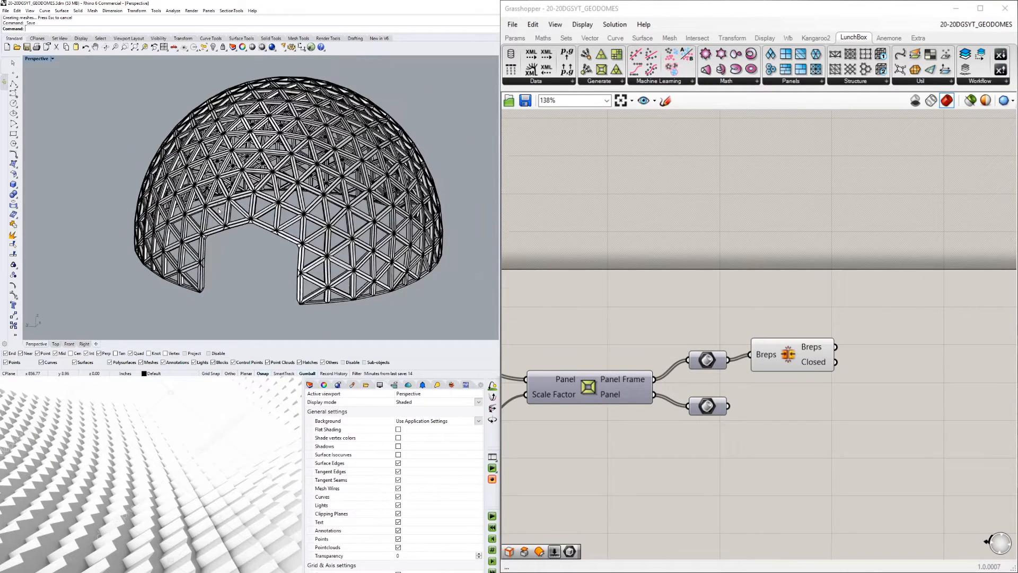
{"action": "scroll", "coordinate": [159, 103], "scroll_direction": "down", "scroll_amount": 2}
{"action": "left_click_drag", "start_coordinate": [149, 90], "coordinate": [404, 261]}
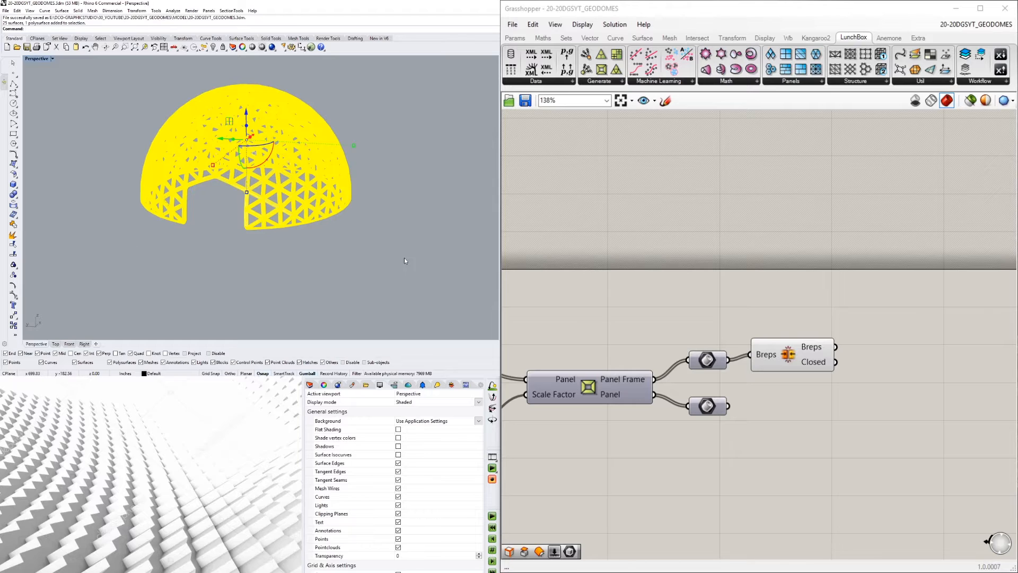
{"action": "key", "text": "Return"}
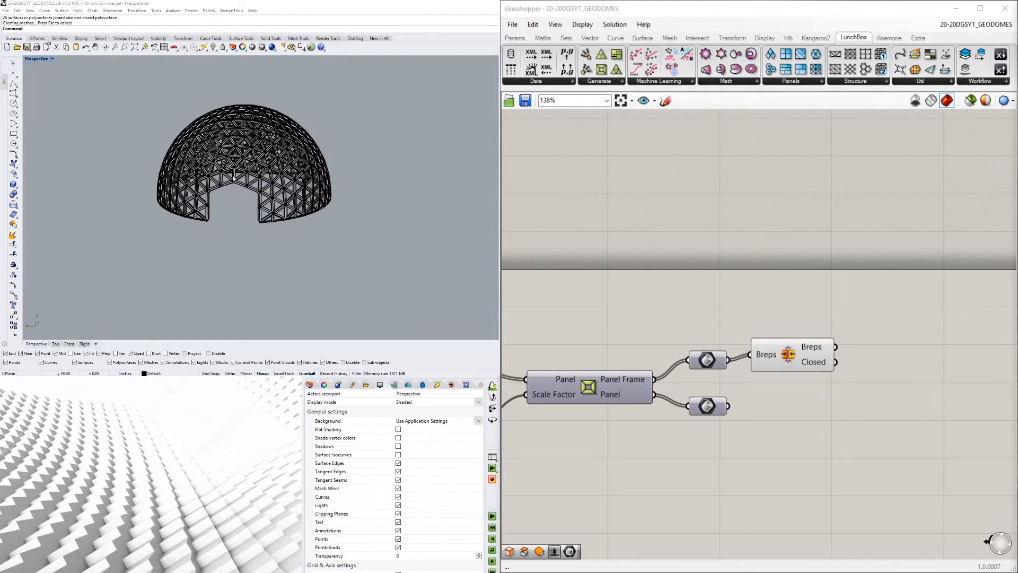
Set the perspective view's display mode to Rendered
{"action": "scroll", "coordinate": [233, 180], "scroll_direction": "up", "scroll_amount": 10}
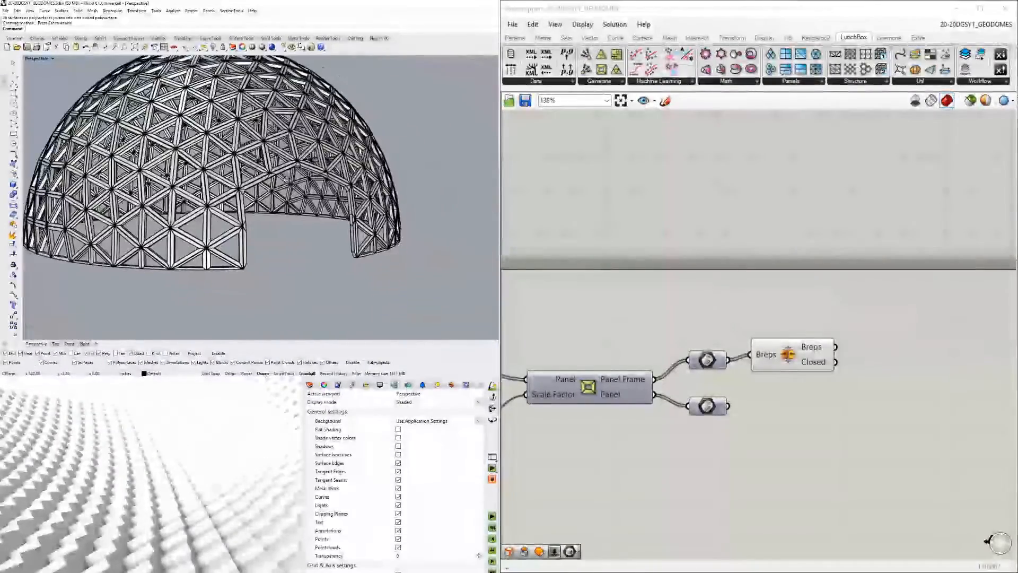
{"action": "scroll", "coordinate": [25, 78], "scroll_direction": "down", "scroll_amount": 5}
{"action": "left_click", "coordinate": [36, 58]}
{"action": "left_click", "coordinate": [42, 100]}
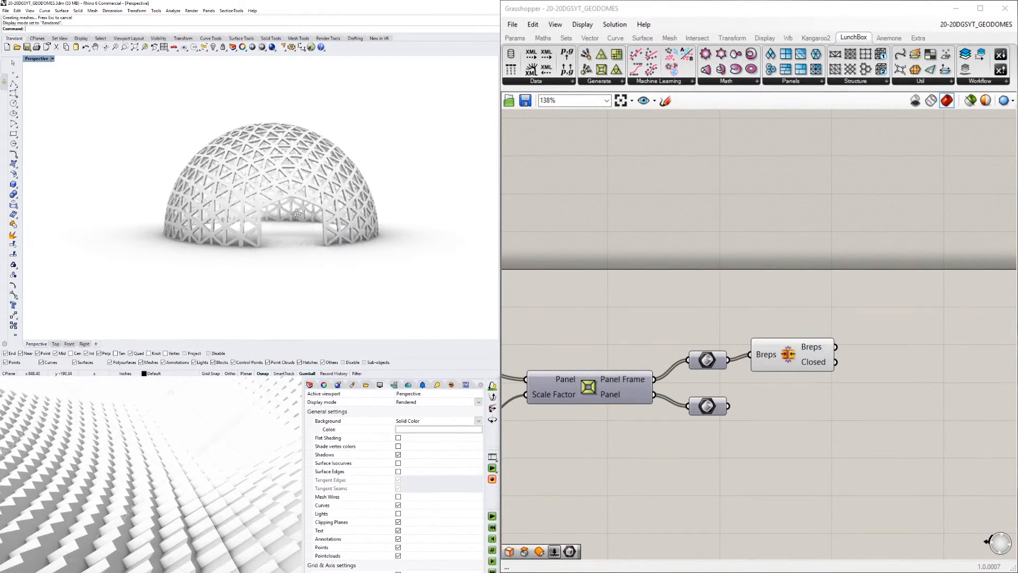
Set the perspective camera's lens length to 25 and frame the whole dome from the doorway side
{"action": "scroll", "coordinate": [286, 202], "scroll_direction": "up", "scroll_amount": 10}
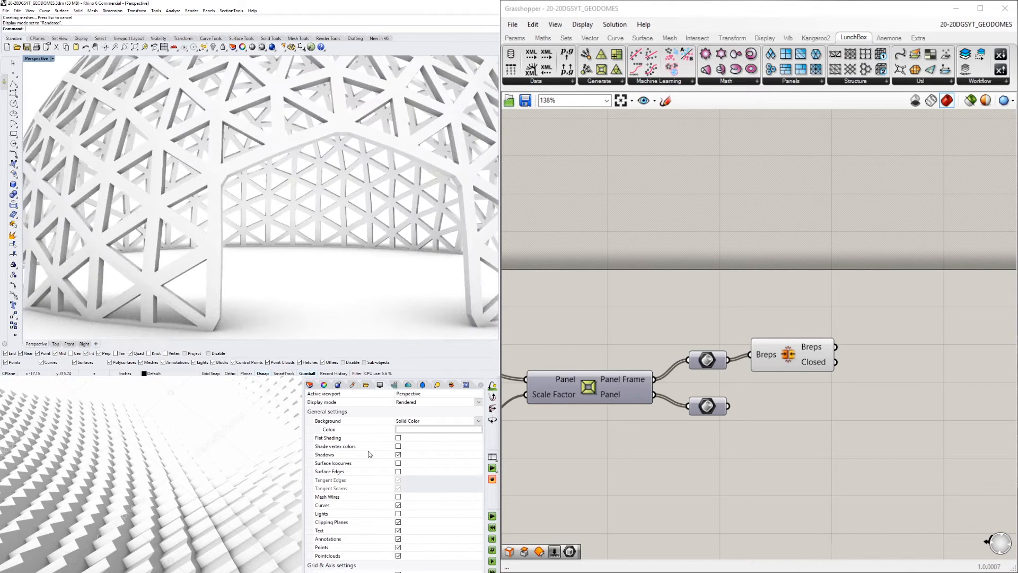
{"action": "left_click", "coordinate": [311, 385]}
{"action": "left_click", "coordinate": [325, 386]}
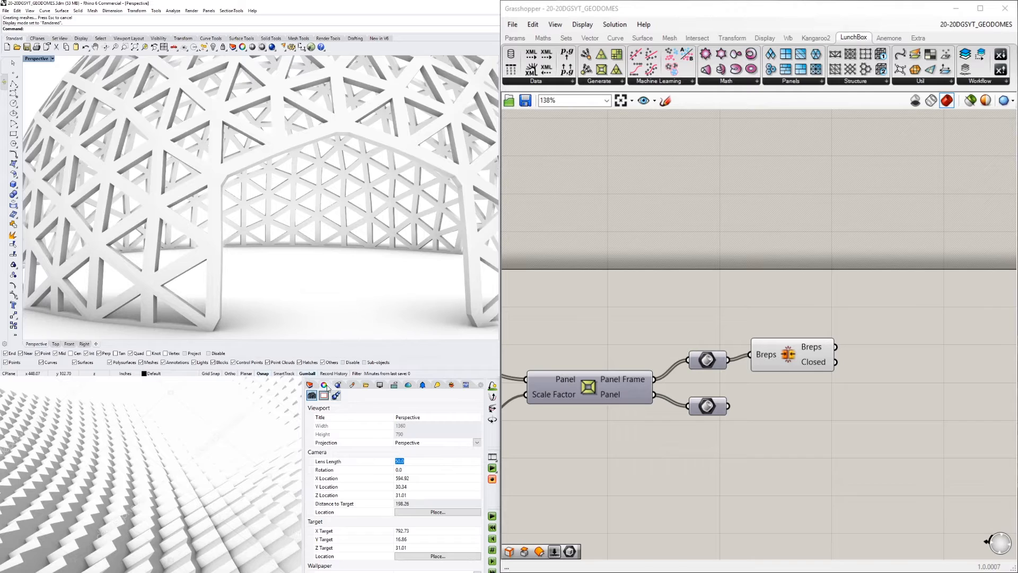
{"action": "type", "text": "25"}
{"action": "key", "text": "Return"}
{"action": "right_click_drag", "start_coordinate": [460, 133], "coordinate": [269, 114]}
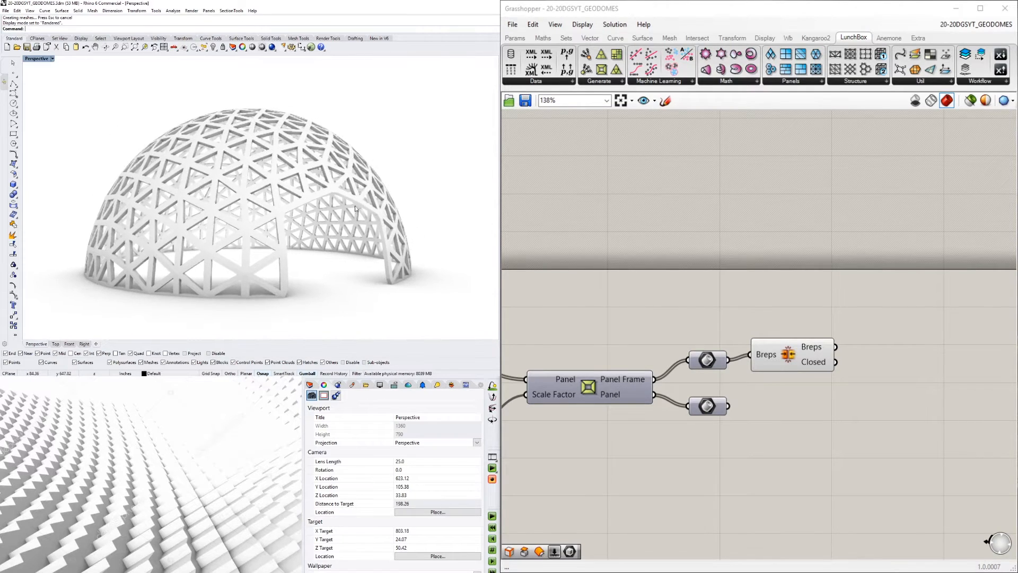
Purge the unused layers and other unused data, and rename the remaining layer GEODOME
{"action": "left_click", "coordinate": [309, 384]}
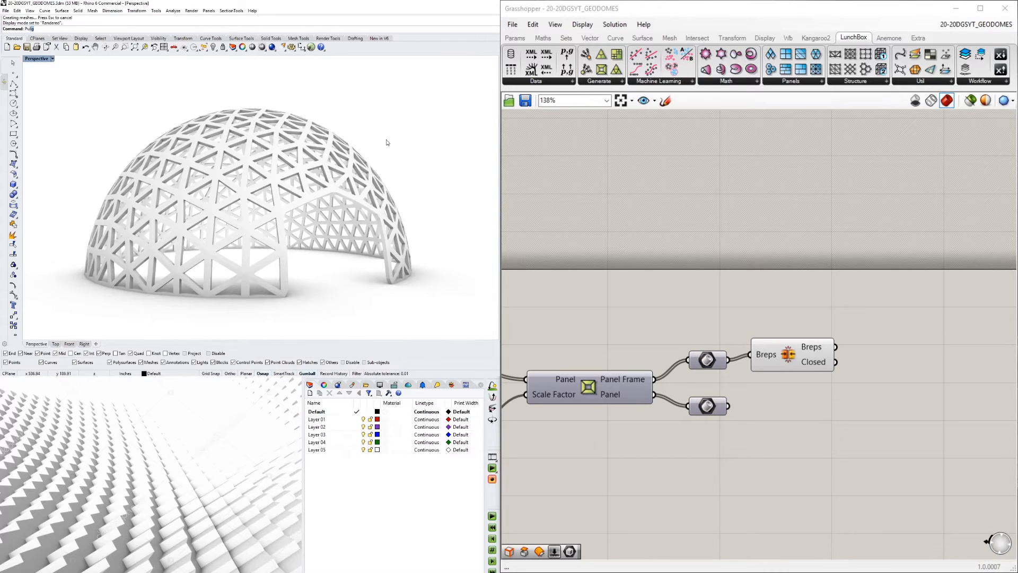
{"action": "type", "text": "Purge"}
{"action": "key", "text": "Return"}
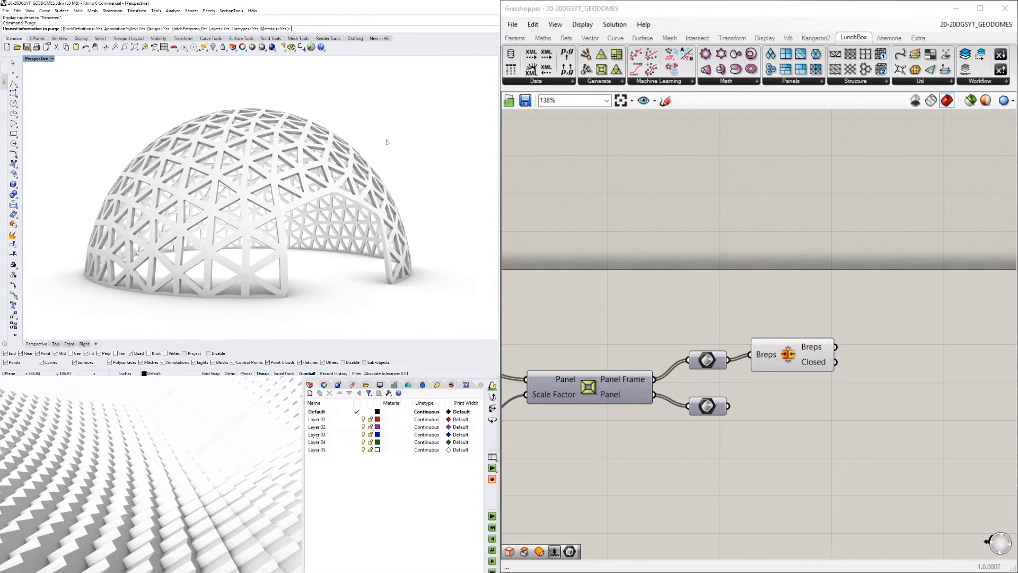
{"action": "key", "text": "Return"}
{"action": "left_click", "coordinate": [316, 413]}
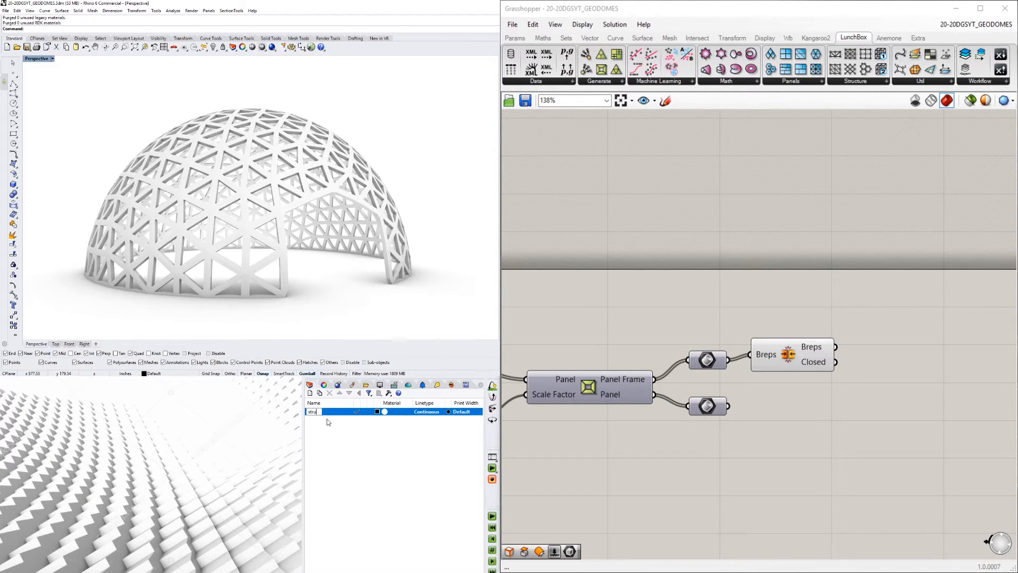
{"action": "type", "text": "STRUCTU"}
Assign the Polished Steel material from the library's Metal > Polished folder to the GEODOME layer
{"action": "left_click", "coordinate": [397, 415]}
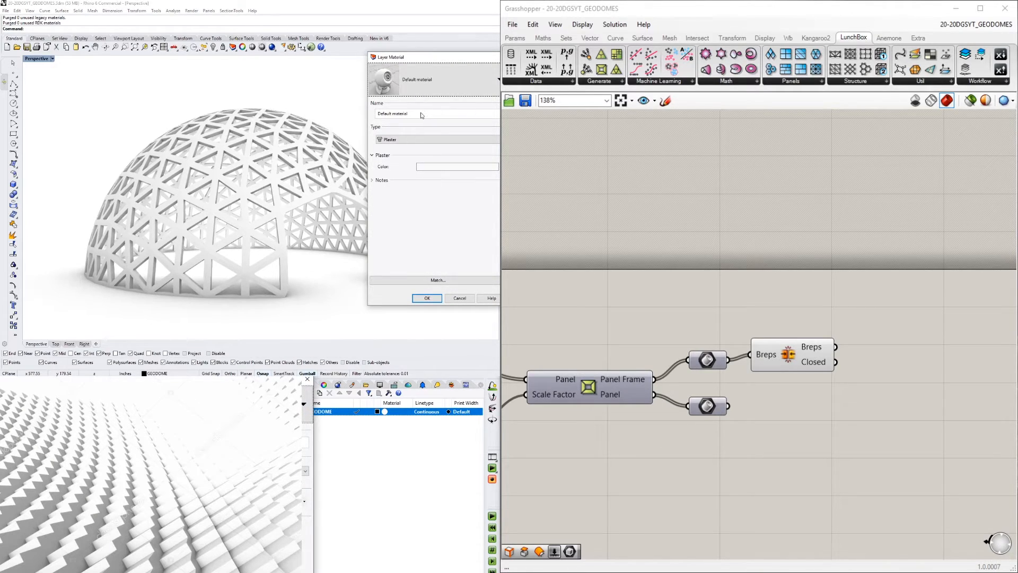
{"action": "left_click", "coordinate": [439, 90]}
{"action": "left_click", "coordinate": [437, 112]}
{"action": "left_click", "coordinate": [445, 112]}
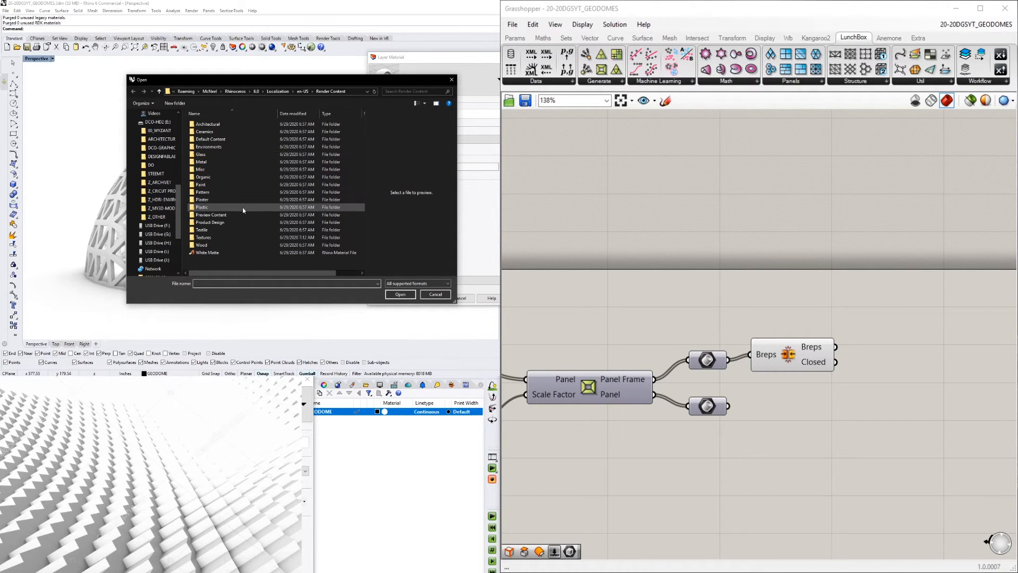
{"action": "double_click", "coordinate": [230, 161]}
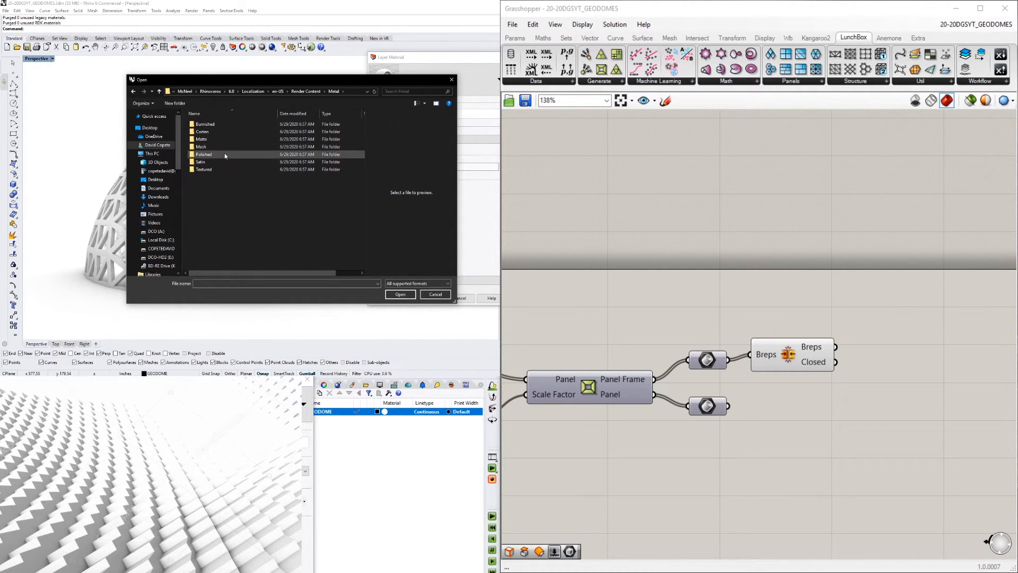
{"action": "double_click", "coordinate": [216, 155]}
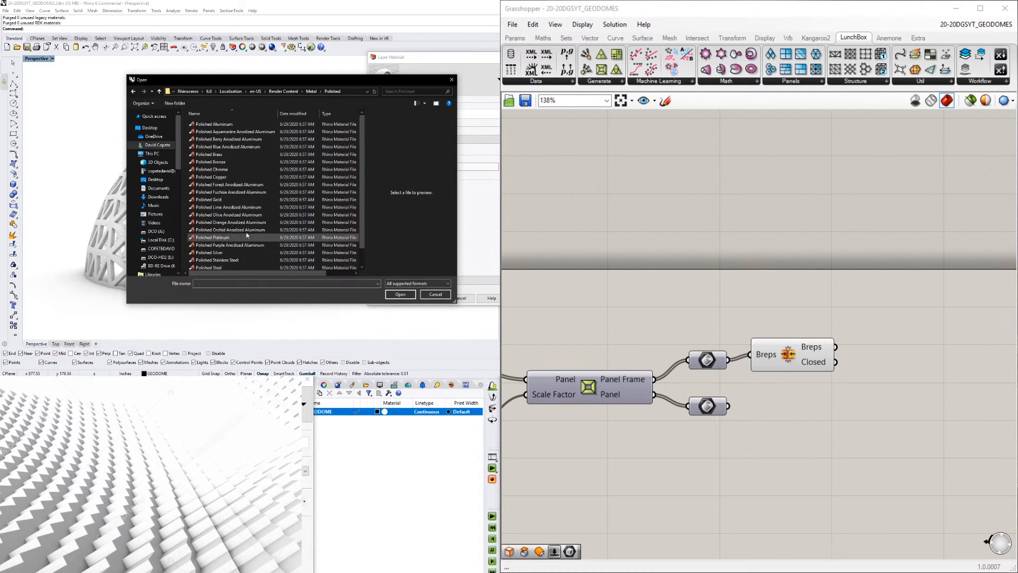
{"action": "left_click_drag", "start_coordinate": [262, 82], "coordinate": [303, 55]}
{"action": "left_click", "coordinate": [259, 224]}
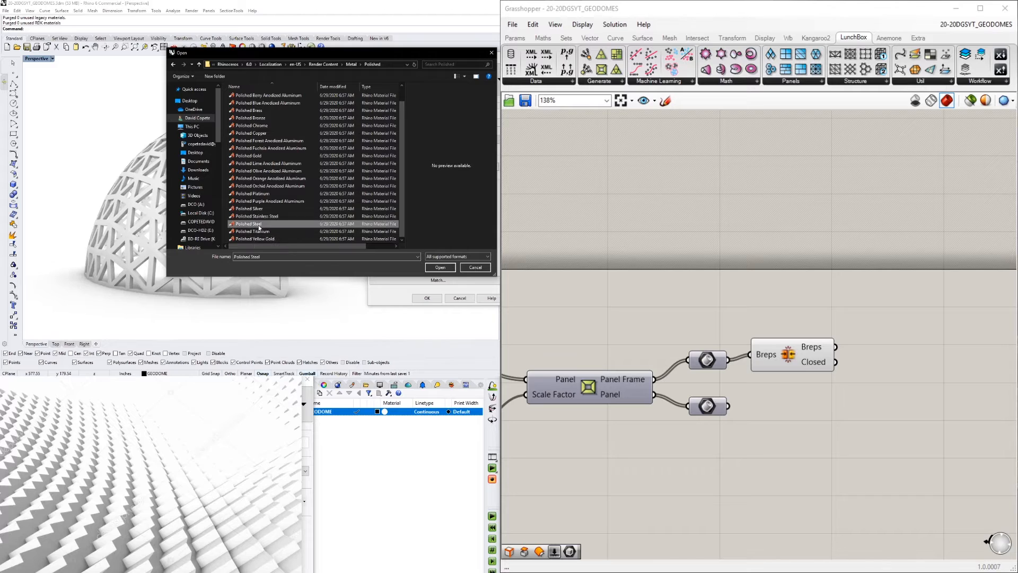
{"action": "left_click", "coordinate": [440, 267]}
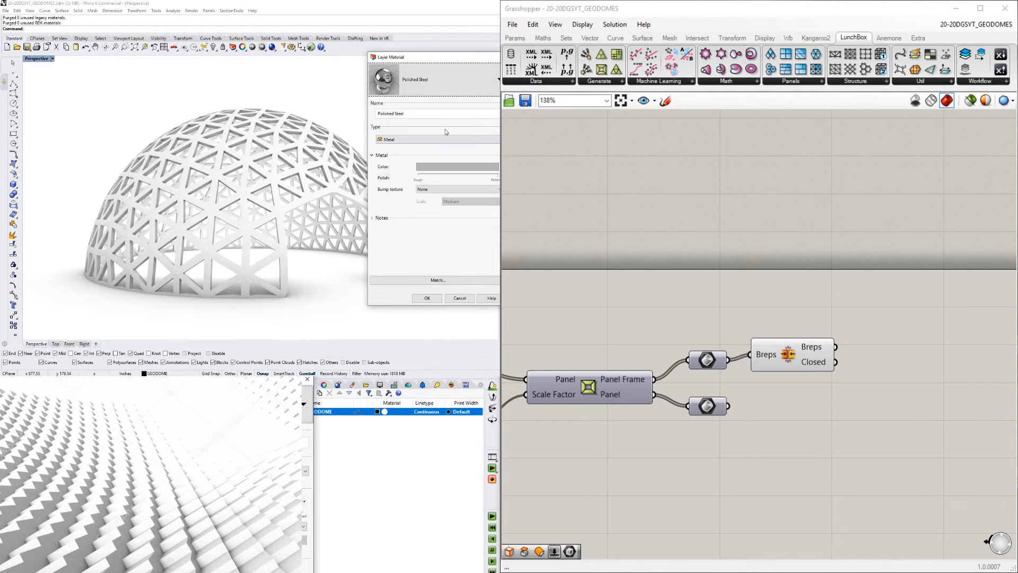
{"action": "left_click", "coordinate": [427, 298]}
Preview the steel dome in Raytraced display mode and return the view to Rendered
{"action": "right_click_drag", "start_coordinate": [366, 234], "coordinate": [347, 215]}
{"action": "left_click", "coordinate": [51, 58]}
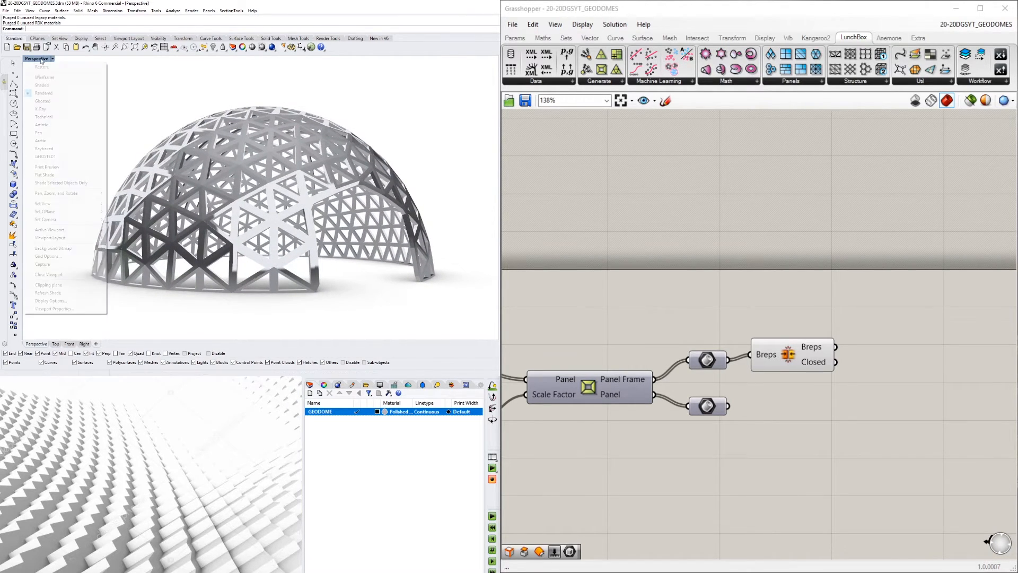
{"action": "left_click", "coordinate": [45, 148]}
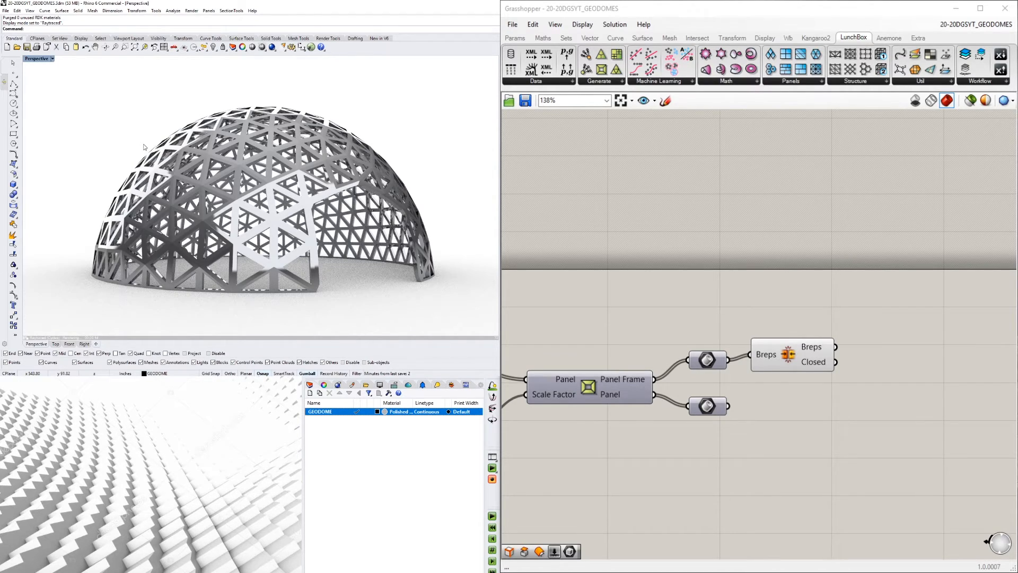
{"action": "left_click", "coordinate": [53, 59]}
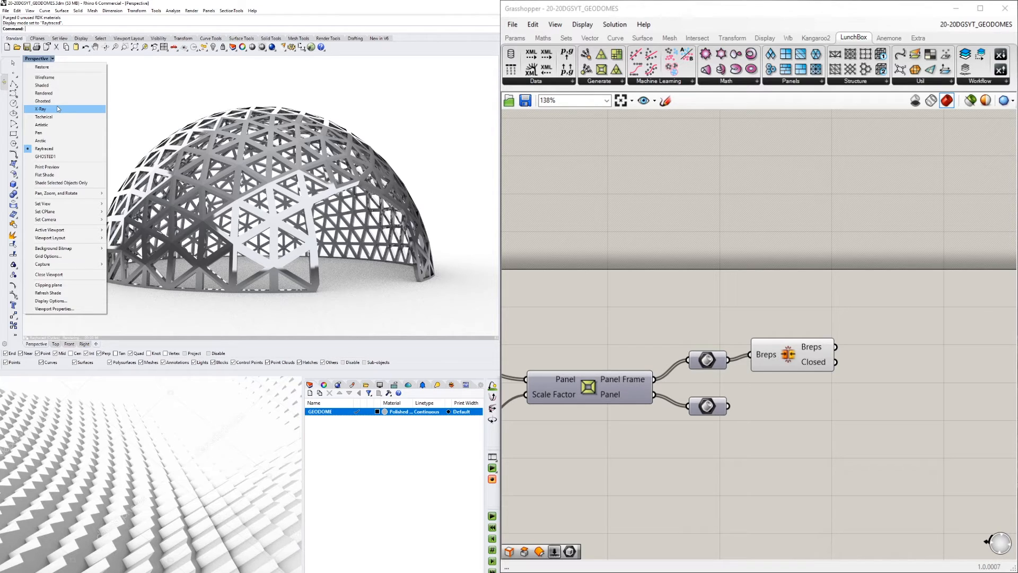
{"action": "left_click", "coordinate": [44, 93]}
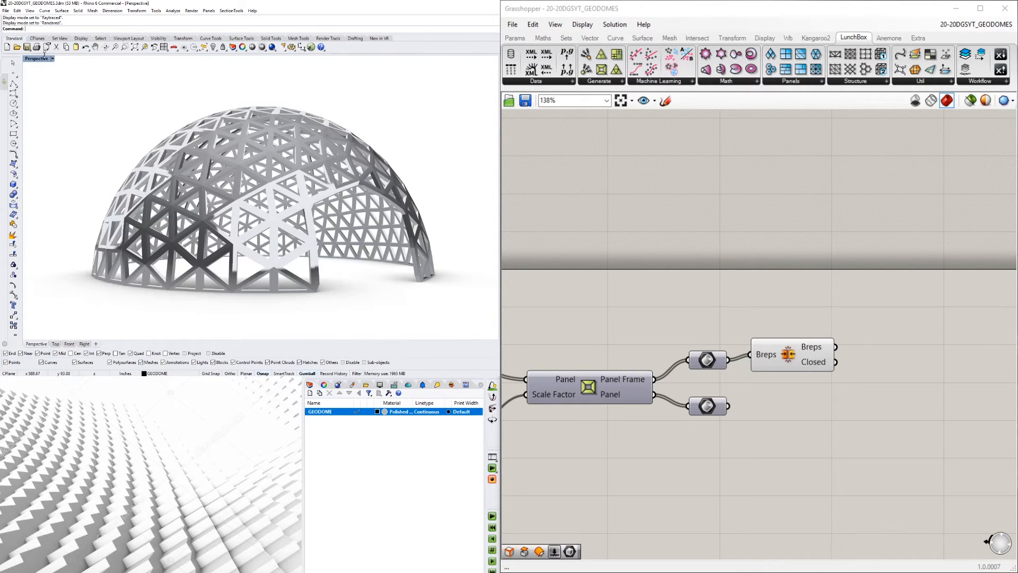
{"action": "right_click_drag", "start_coordinate": [335, 218], "coordinate": [263, 193]}
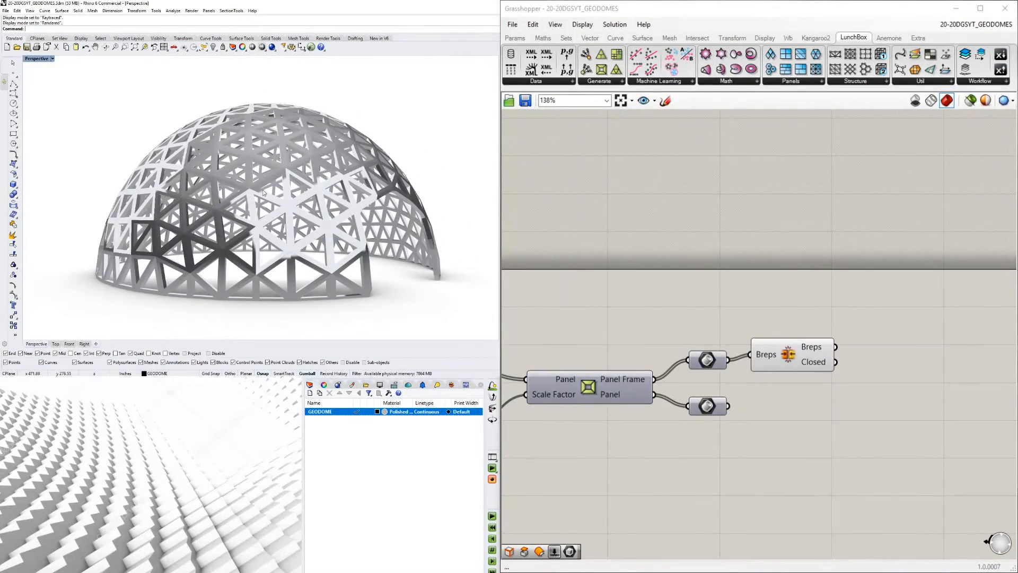
{"action": "left_click", "coordinate": [52, 58]}
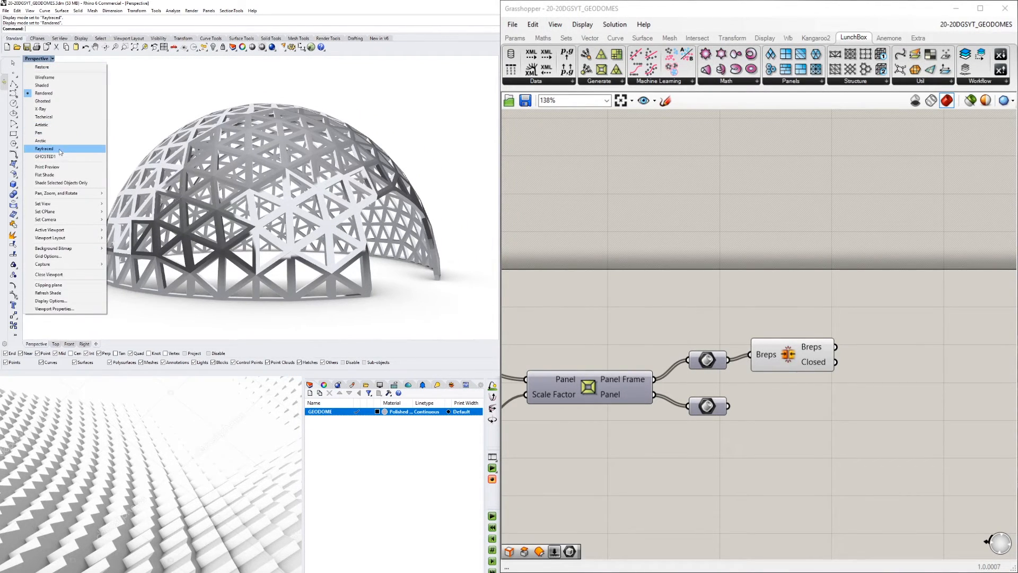
{"action": "left_click", "coordinate": [465, 128]}
{"action": "scroll", "coordinate": [411, 166], "scroll_direction": "down", "scroll_amount": 4}
{"action": "right_click_drag", "start_coordinate": [428, 179], "coordinate": [418, 201]}
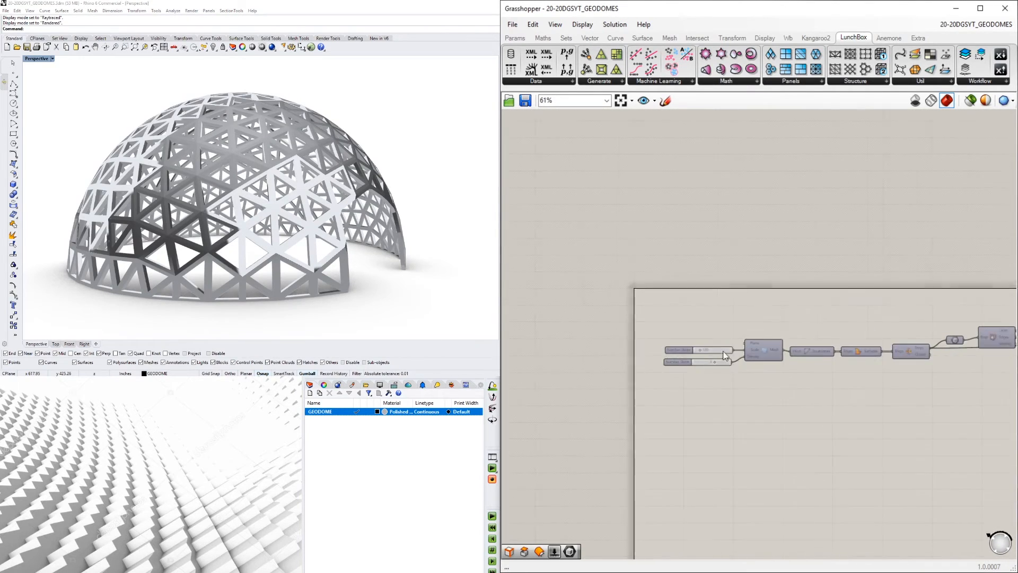
Group the number slider feeding the Scale input, set a green group colour and make that colour the default
{"action": "scroll", "coordinate": [726, 355], "scroll_direction": "up", "scroll_amount": 5}
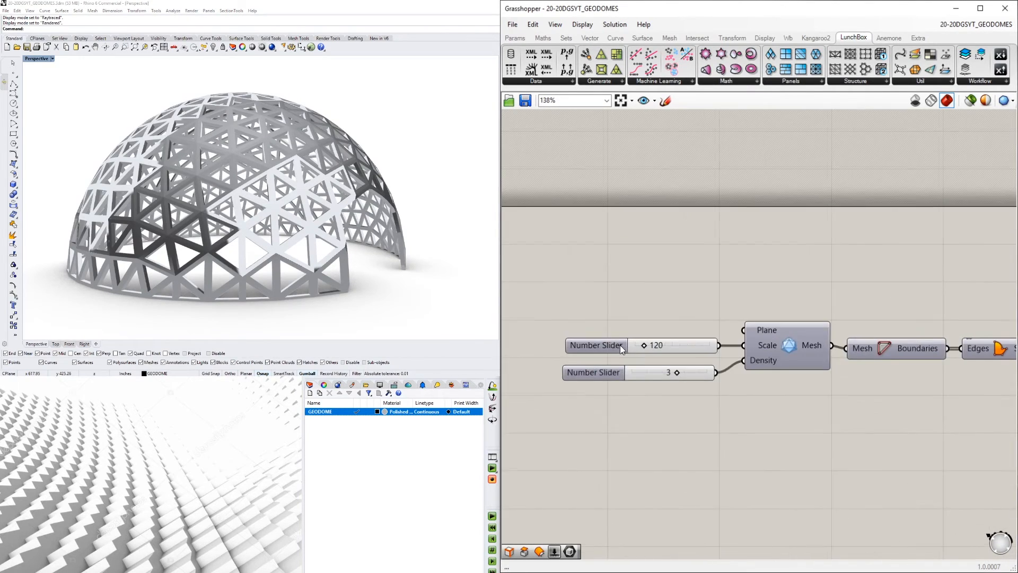
{"action": "left_click", "coordinate": [587, 330]}
{"action": "key", "text": "ctrl+g"}
{"action": "left_click", "coordinate": [608, 320]}
{"action": "right_click", "coordinate": [609, 319]}
{"action": "mouse_move", "coordinate": [663, 433]}
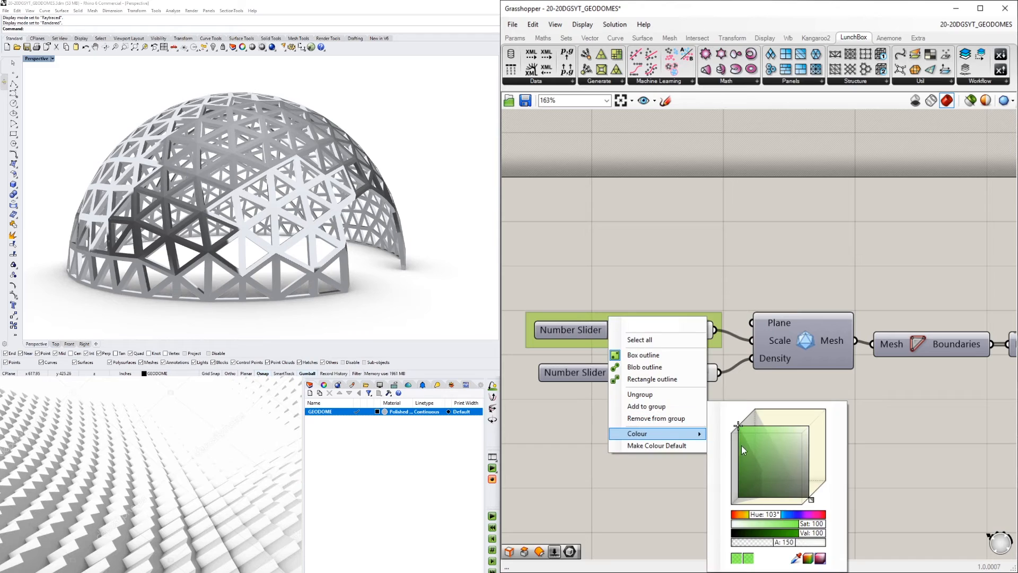
{"action": "left_click_drag", "start_coordinate": [758, 523], "coordinate": [757, 516]}
{"action": "left_click", "coordinate": [657, 446]}
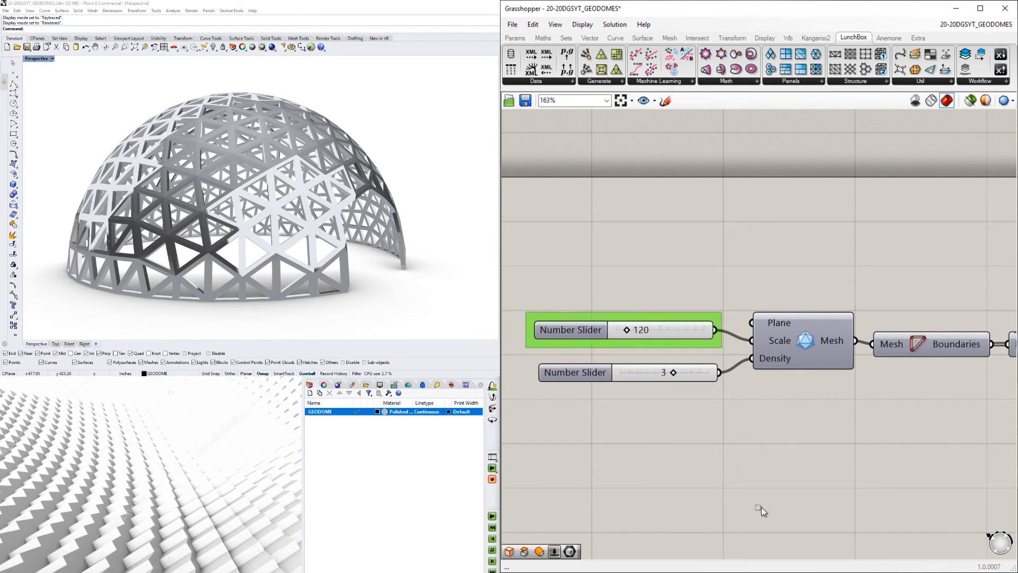
Label the Scale slider's group DOME SIZE
{"action": "scroll", "coordinate": [711, 266], "scroll_direction": "down", "scroll_amount": 3}
{"action": "scroll", "coordinate": [694, 268], "scroll_direction": "up", "scroll_amount": 3}
{"action": "right_click", "coordinate": [681, 271]}
{"action": "type", "text": "DOM"}
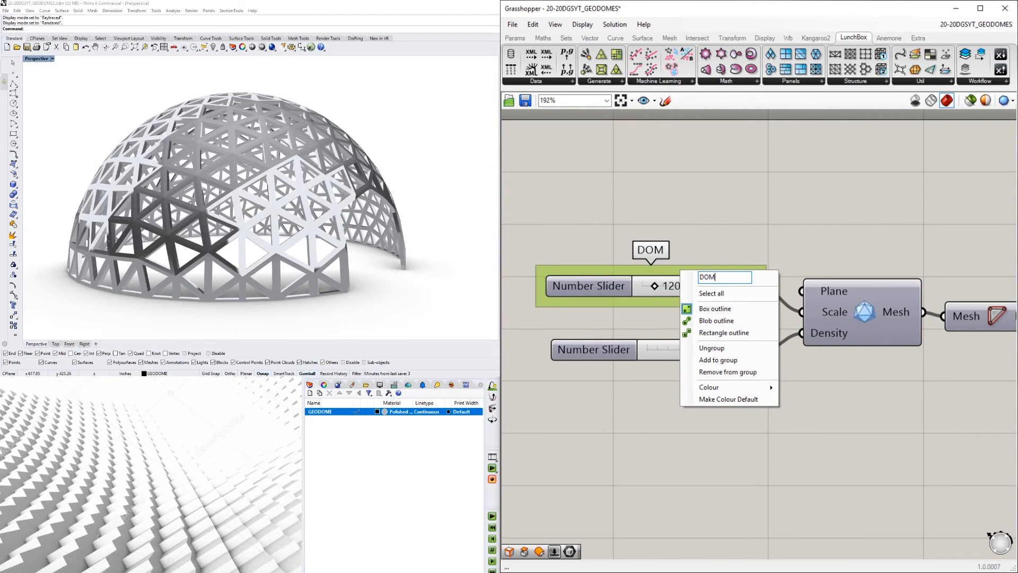
{"action": "type", "text": "E SIZE"}
{"action": "key", "text": "Return"}
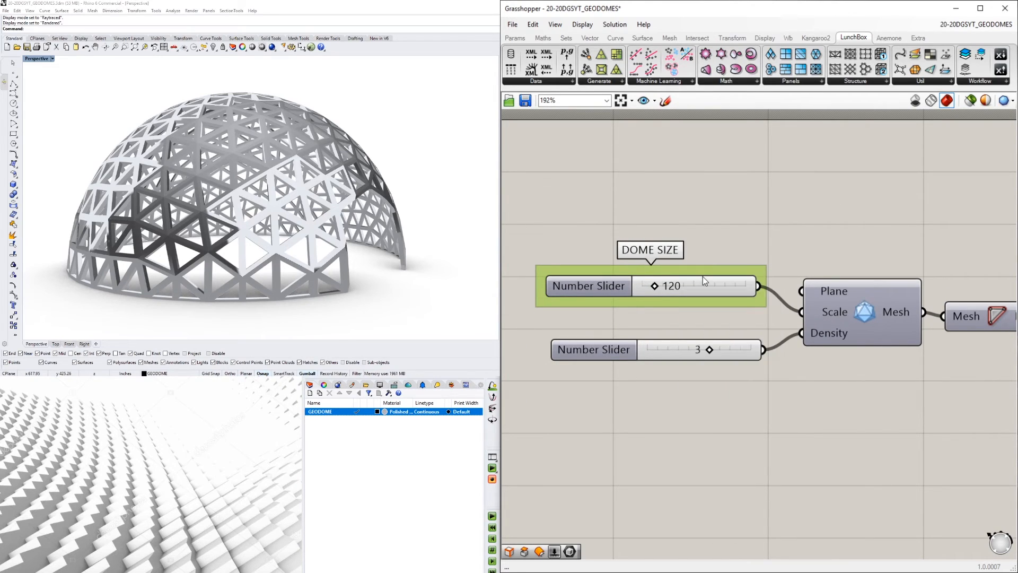
Group the number slider feeding the Density input and label the group SUBDIVISIONS
{"action": "left_click", "coordinate": [554, 350]}
{"action": "key", "text": "ctrl+g"}
{"action": "right_click", "coordinate": [592, 339]}
{"action": "type", "text": "SUBDIVISIONS"}
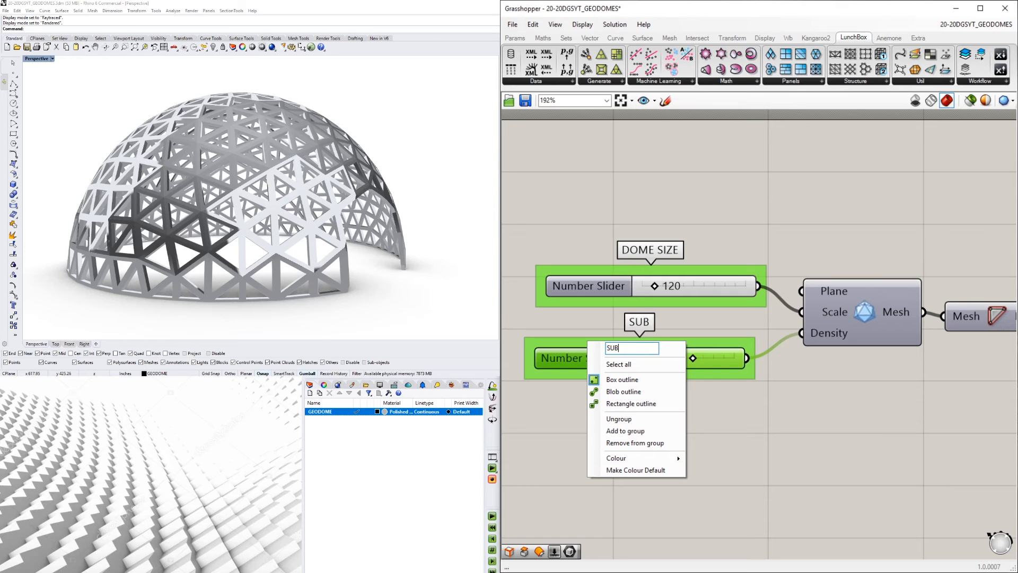
{"action": "key", "text": "Return"}
{"action": "scroll", "coordinate": [771, 478], "scroll_direction": "down", "scroll_amount": 3}
{"action": "left_click", "coordinate": [789, 450]}
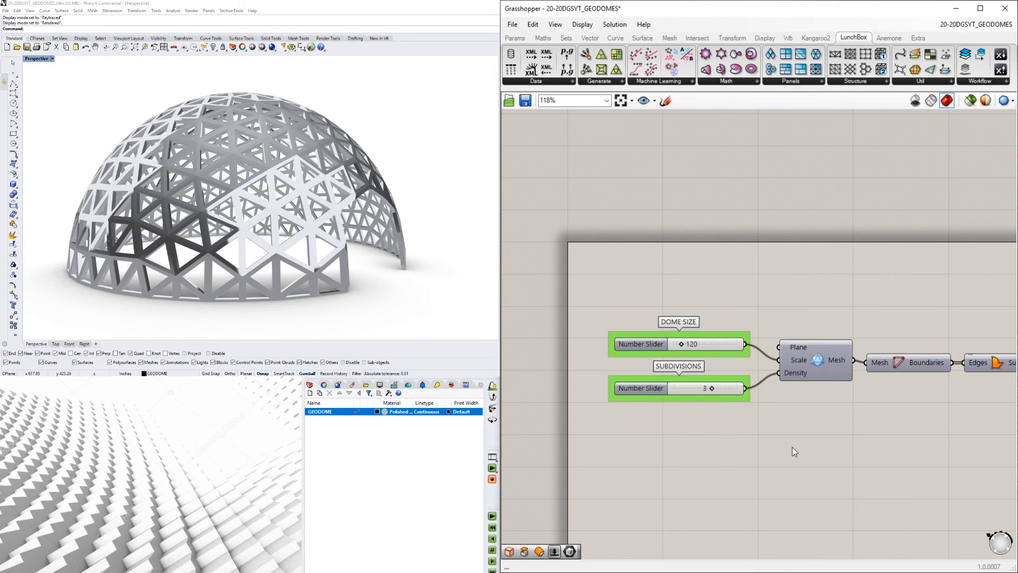
Group the number slider feeding the panel frame's Scale Factor input and label the group FRAME SIZE
{"action": "scroll", "coordinate": [789, 450], "scroll_direction": "down", "scroll_amount": 2}
{"action": "right_click_drag", "start_coordinate": [955, 425], "coordinate": [570, 409]}
{"action": "right_click_drag", "start_coordinate": [976, 383], "coordinate": [601, 381]}
{"action": "scroll", "coordinate": [683, 381], "scroll_direction": "up", "scroll_amount": 3}
{"action": "left_click", "coordinate": [682, 396]}
{"action": "key", "text": "ctrl+g"}
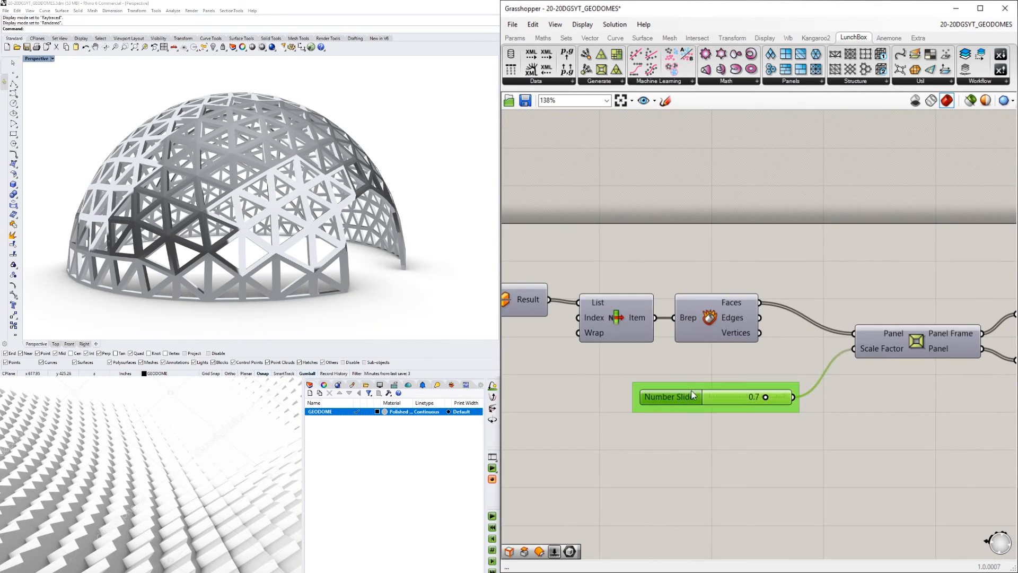
{"action": "right_click", "coordinate": [690, 385]}
{"action": "type", "text": "FRAME SIZE"}
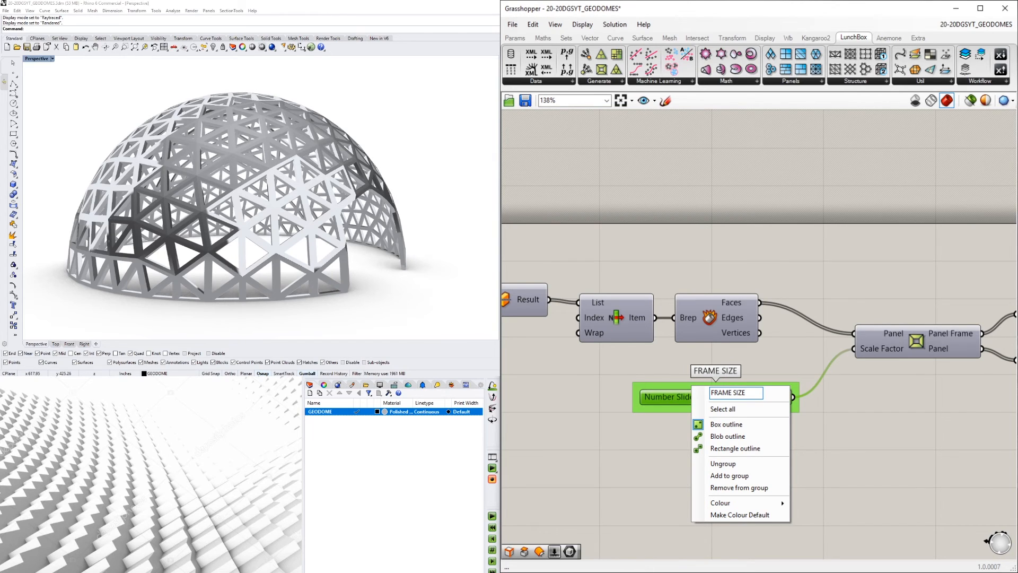
{"action": "key", "text": "Return"}
Group the Panel Frame output's geometry container with the Breps join component and label the group FRAMES
{"action": "scroll", "coordinate": [714, 396], "scroll_direction": "down", "scroll_amount": 1}
{"action": "right_click_drag", "start_coordinate": [949, 403], "coordinate": [673, 399]}
{"action": "left_click_drag", "start_coordinate": [889, 425], "coordinate": [635, 279]}
{"action": "right_click_drag", "start_coordinate": [641, 295], "coordinate": [826, 311]}
{"action": "left_click_drag", "start_coordinate": [808, 362], "coordinate": [763, 360]}
{"action": "left_click", "coordinate": [909, 371]}
{"action": "scroll", "coordinate": [923, 334], "scroll_direction": "up", "scroll_amount": 1}
{"action": "left_click_drag", "start_coordinate": [939, 323], "coordinate": [930, 328]}
{"action": "scroll", "coordinate": [930, 328], "scroll_direction": "down", "scroll_amount": 1}
{"action": "left_click_drag", "start_coordinate": [955, 366], "coordinate": [831, 322]}
{"action": "key", "text": "ctrl+g"}
{"action": "right_click", "coordinate": [834, 340]}
{"action": "type", "text": "FRAMES"}
{"action": "key", "text": "Return"}
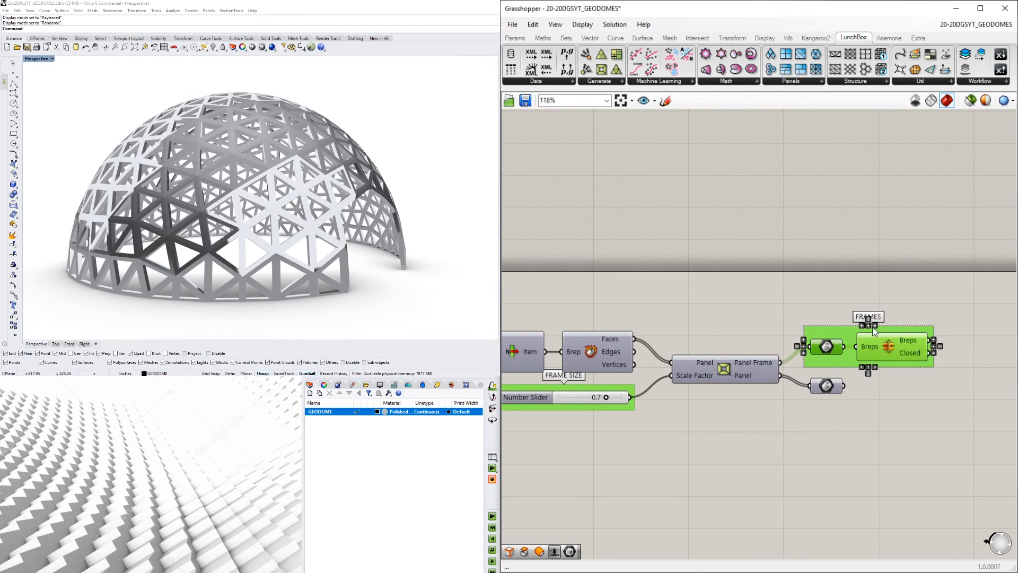
Move the FRAMES group slightly up, then group the Panel output's geometry container and label it PANELS
{"action": "left_click_drag", "start_coordinate": [816, 356], "coordinate": [825, 342]}
{"action": "left_click", "coordinate": [823, 384]}
{"action": "right_click", "coordinate": [822, 383]}
{"action": "left_click", "coordinate": [817, 383]}
{"action": "key", "text": "ctrl+g"}
{"action": "right_click", "coordinate": [845, 379]}
{"action": "type", "text": "PANELS"}
{"action": "key", "text": "Return"}
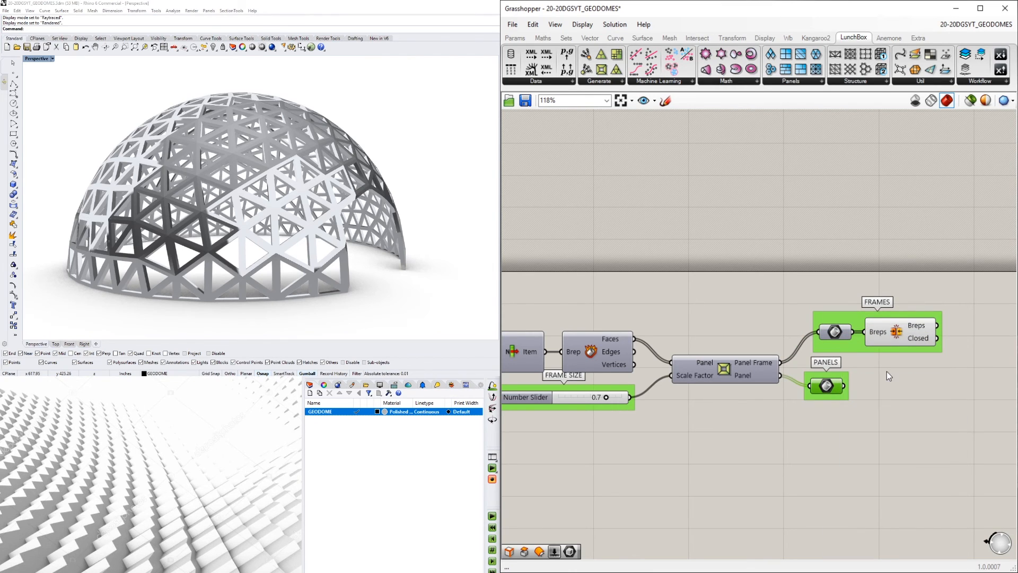
Align the PANELS group beneath FRAMES and shift all components from the Brep/Cutter component to the outputs into line with the preceding chain
{"action": "left_click_drag", "start_coordinate": [823, 385], "coordinate": [832, 391]}
{"action": "scroll", "coordinate": [817, 453], "scroll_direction": "down", "scroll_amount": 5}
{"action": "right_click_drag", "start_coordinate": [763, 457], "coordinate": [886, 390]}
{"action": "scroll", "coordinate": [955, 381], "scroll_direction": "up", "scroll_amount": 2}
{"action": "right_click_drag", "start_coordinate": [971, 379], "coordinate": [918, 411]}
{"action": "left_click_drag", "start_coordinate": [918, 412], "coordinate": [685, 346]}
{"action": "scroll", "coordinate": [688, 345], "scroll_direction": "up", "scroll_amount": 3}
{"action": "scroll", "coordinate": [662, 418], "scroll_direction": "down", "scroll_amount": 3}
{"action": "left_click_drag", "start_coordinate": [905, 466], "coordinate": [642, 342]}
{"action": "scroll", "coordinate": [631, 386], "scroll_direction": "up", "scroll_amount": 2}
{"action": "left_click_drag", "start_coordinate": [631, 385], "coordinate": [624, 394]}
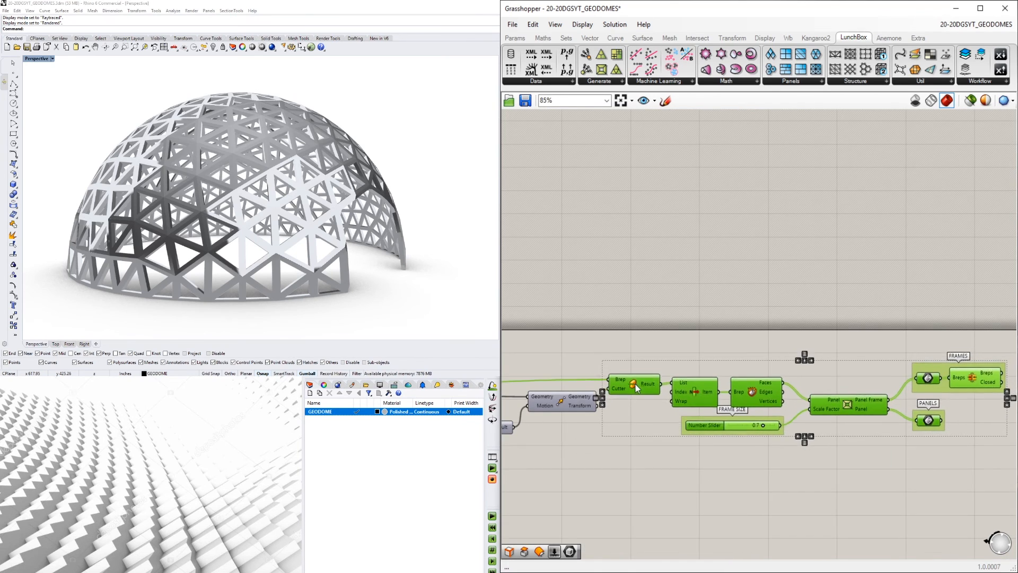
{"action": "left_click", "coordinate": [609, 419]}
Align the components in the middle of the definition, before the Brep/Cutter component, with their neighbours
{"action": "scroll", "coordinate": [610, 420], "scroll_direction": "down", "scroll_amount": 2}
{"action": "right_click_drag", "start_coordinate": [562, 416], "coordinate": [816, 389]}
{"action": "scroll", "coordinate": [816, 389], "scroll_direction": "up", "scroll_amount": 1}
{"action": "scroll", "coordinate": [742, 395], "scroll_direction": "down", "scroll_amount": 3}
{"action": "left_click_drag", "start_coordinate": [918, 449], "coordinate": [702, 350]}
{"action": "scroll", "coordinate": [707, 368], "scroll_direction": "up", "scroll_amount": 4}
{"action": "left_click_drag", "start_coordinate": [720, 407], "coordinate": [719, 396]}
{"action": "left_click", "coordinate": [700, 424]}
Nudge the components upstream of the definition's middle section into a tidy, even arrangement
{"action": "right_click_drag", "start_coordinate": [519, 395], "coordinate": [689, 366]}
{"action": "right_click_drag", "start_coordinate": [613, 375], "coordinate": [752, 384]}
{"action": "left_click_drag", "start_coordinate": [698, 360], "coordinate": [689, 364]}
{"action": "left_click_drag", "start_coordinate": [697, 417], "coordinate": [652, 363]}
{"action": "left_click_drag", "start_coordinate": [683, 361], "coordinate": [680, 384]}
{"action": "left_click", "coordinate": [711, 331]}
{"action": "right_click_drag", "start_coordinate": [732, 337], "coordinate": [680, 344]}
{"action": "left_click_drag", "start_coordinate": [708, 350], "coordinate": [706, 363]}
{"action": "left_click", "coordinate": [886, 348]}
Save the labelled and tidied Grasshopper definition
{"action": "right_click_drag", "start_coordinate": [619, 372], "coordinate": [701, 385]}
{"action": "scroll", "coordinate": [826, 377], "scroll_direction": "down", "scroll_amount": 5}
{"action": "scroll", "coordinate": [803, 393], "scroll_direction": "down", "scroll_amount": 3}
{"action": "right_click_drag", "start_coordinate": [803, 393], "coordinate": [778, 336]}
{"action": "scroll", "coordinate": [777, 336], "scroll_direction": "up", "scroll_amount": 2}
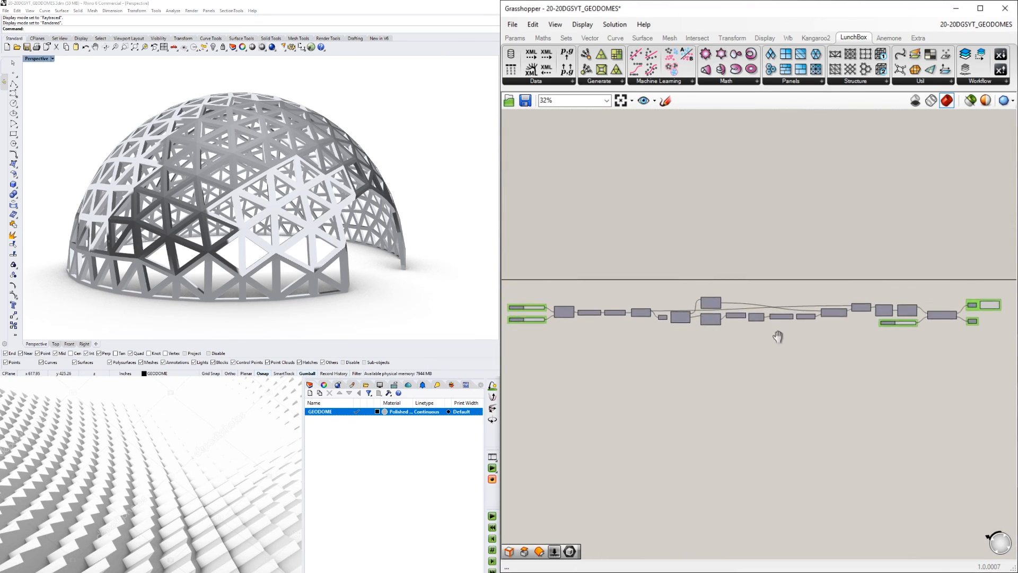
{"action": "key", "text": "ctrl+s"}
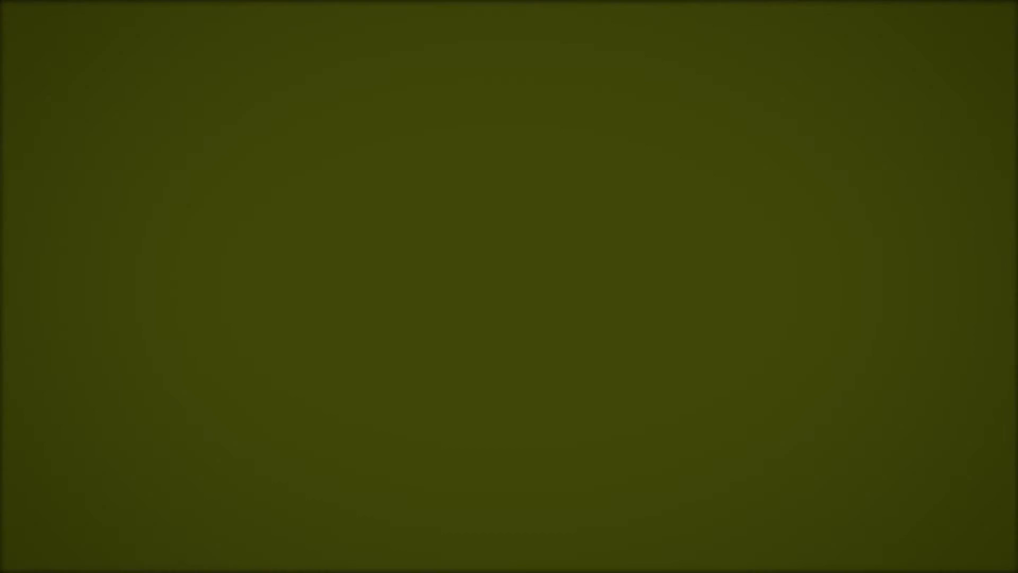